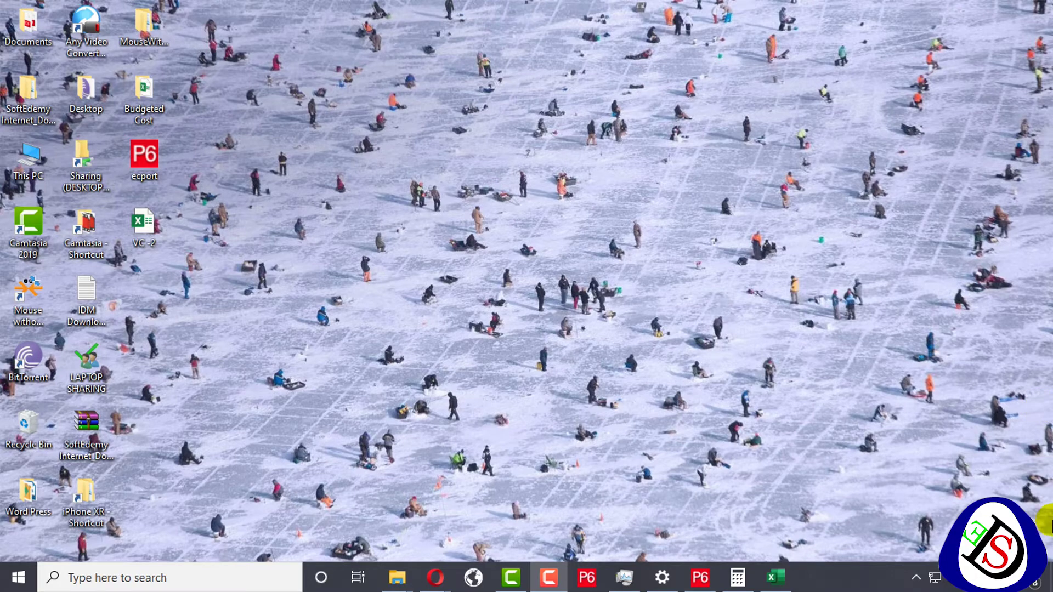
- Switch to Primavera P6 and examine the duration type options available for activity A1000
{"action": "left_click", "coordinate": [700, 577]}
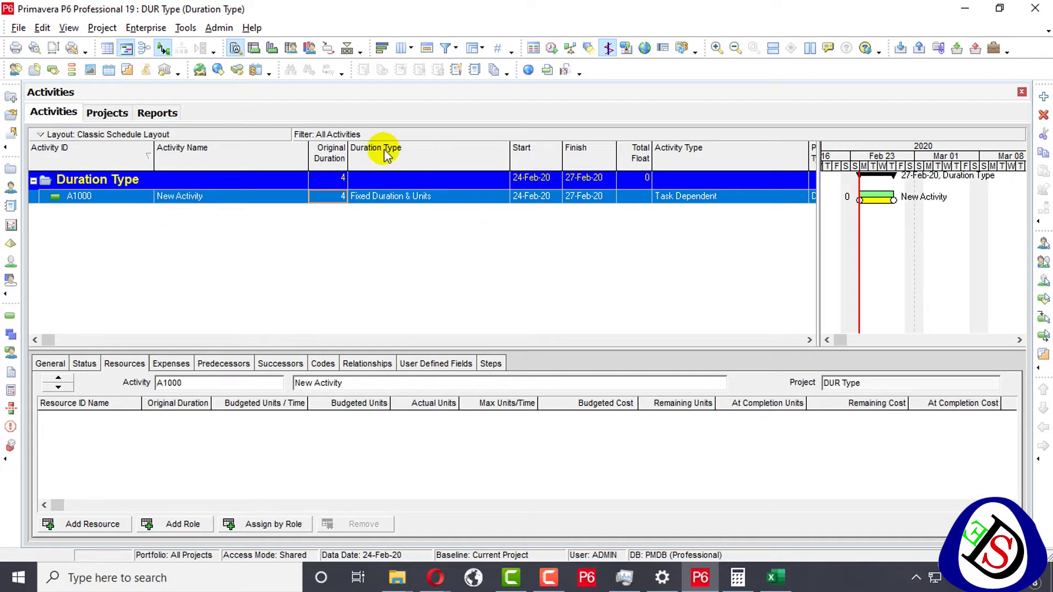
{"action": "left_click", "coordinate": [388, 191]}
{"action": "left_click", "coordinate": [381, 196]}
{"action": "left_click", "coordinate": [381, 197]}
{"action": "left_click", "coordinate": [380, 196]}
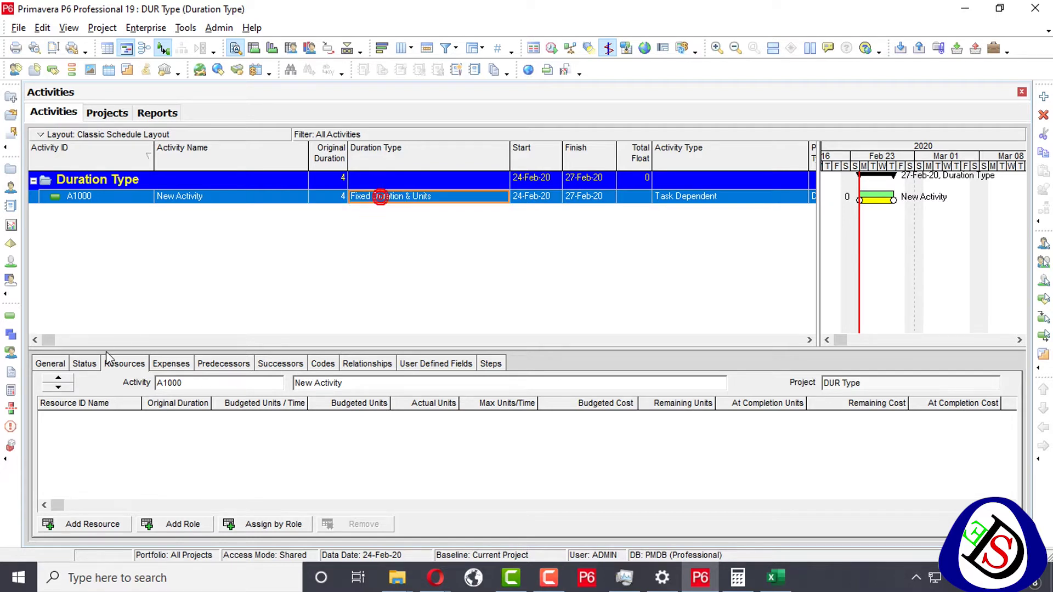
{"action": "left_click", "coordinate": [84, 365]}
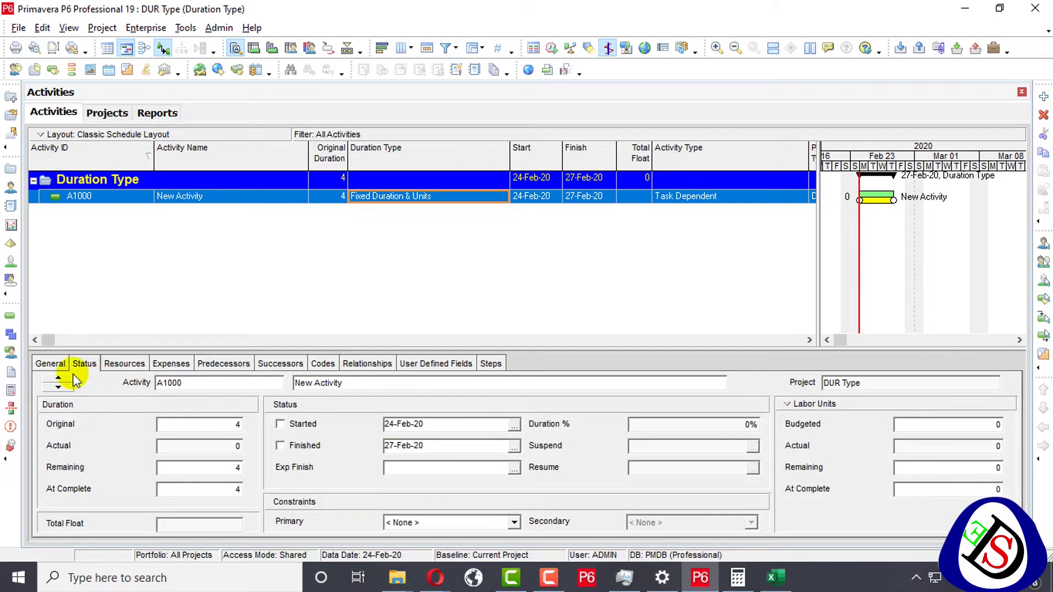
{"action": "left_click", "coordinate": [55, 364]}
{"action": "left_click", "coordinate": [404, 426]}
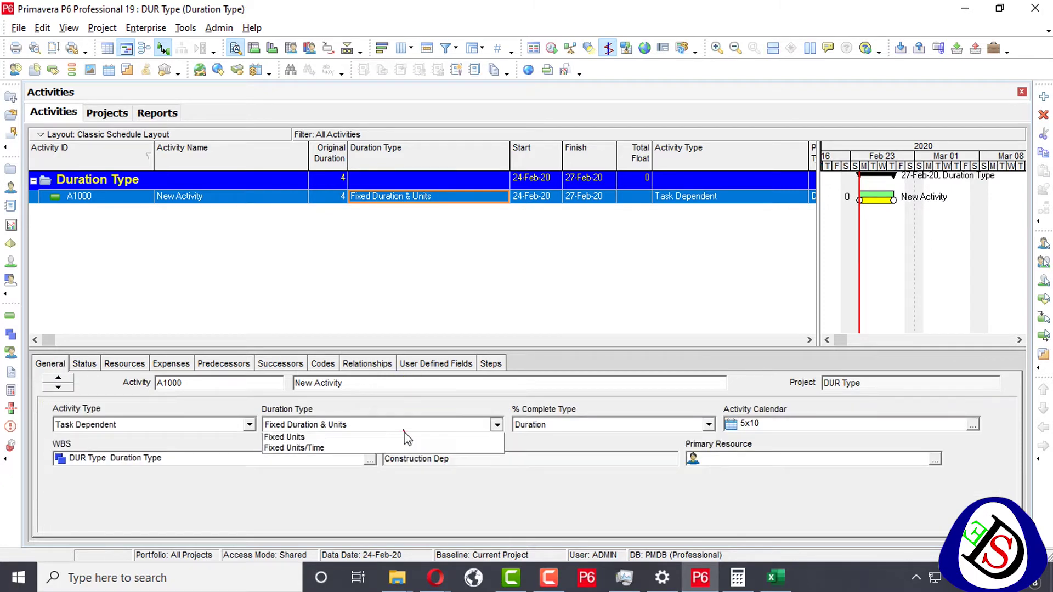
{"action": "left_click", "coordinate": [452, 334]}
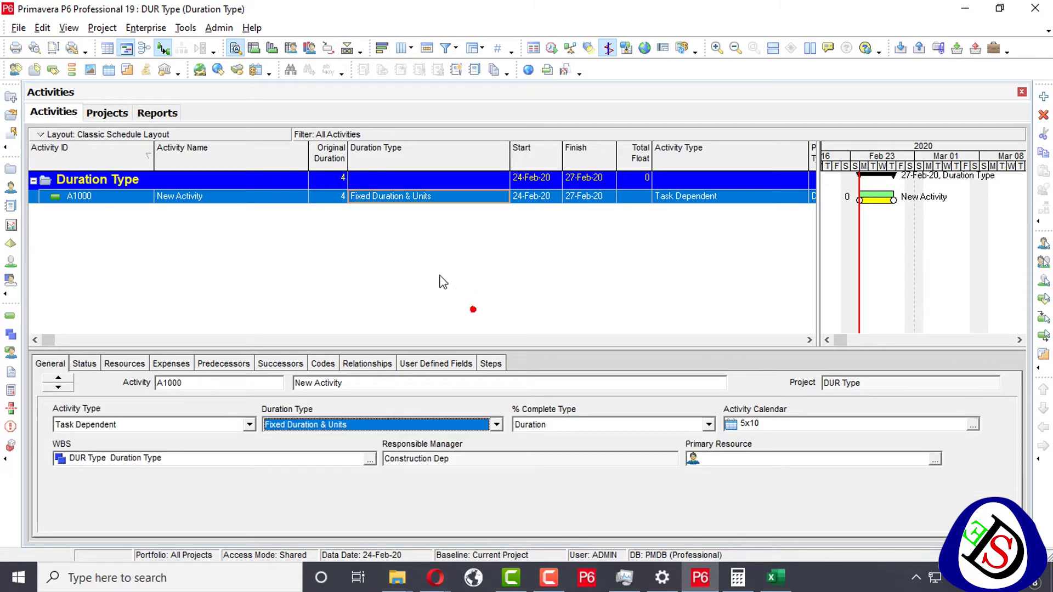
{"action": "left_click", "coordinate": [389, 424]}
{"action": "left_click", "coordinate": [374, 257]}
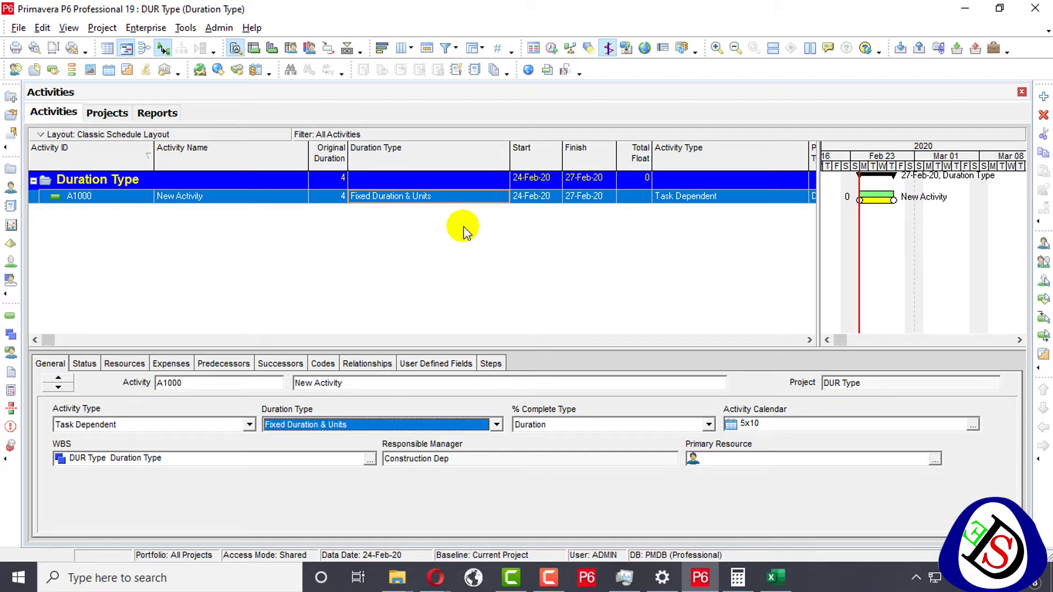
- Add three new activities below A1000 in the Duration Type project
{"action": "key", "text": "Insert"}
{"action": "key", "text": "Insert"}
{"action": "key", "text": "Insert"}
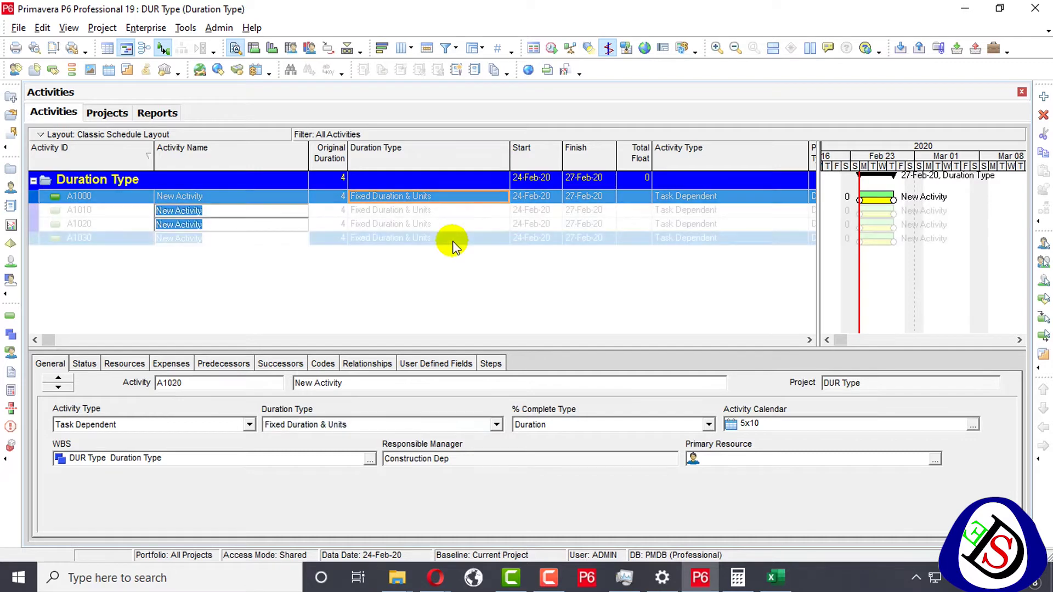
- Set the duration type of A1010 to Fixed Duration and Units/Time, A1020 to Fixed Units, and A1030 to Fixed Units/Time
{"action": "left_click", "coordinate": [452, 210]}
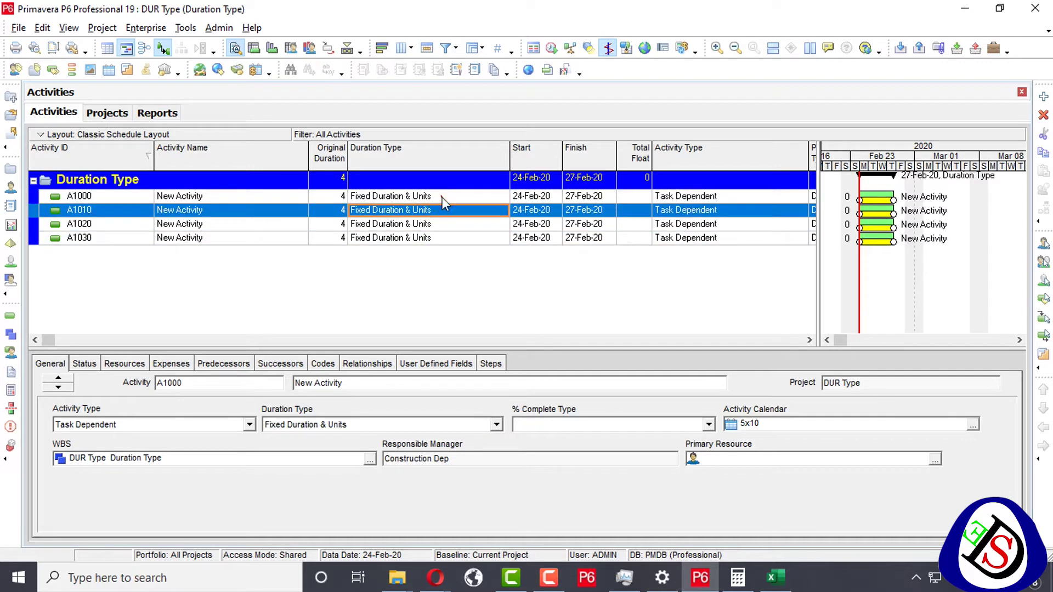
{"action": "left_click", "coordinate": [442, 196]}
{"action": "left_click", "coordinate": [462, 210]}
{"action": "left_click", "coordinate": [468, 213]}
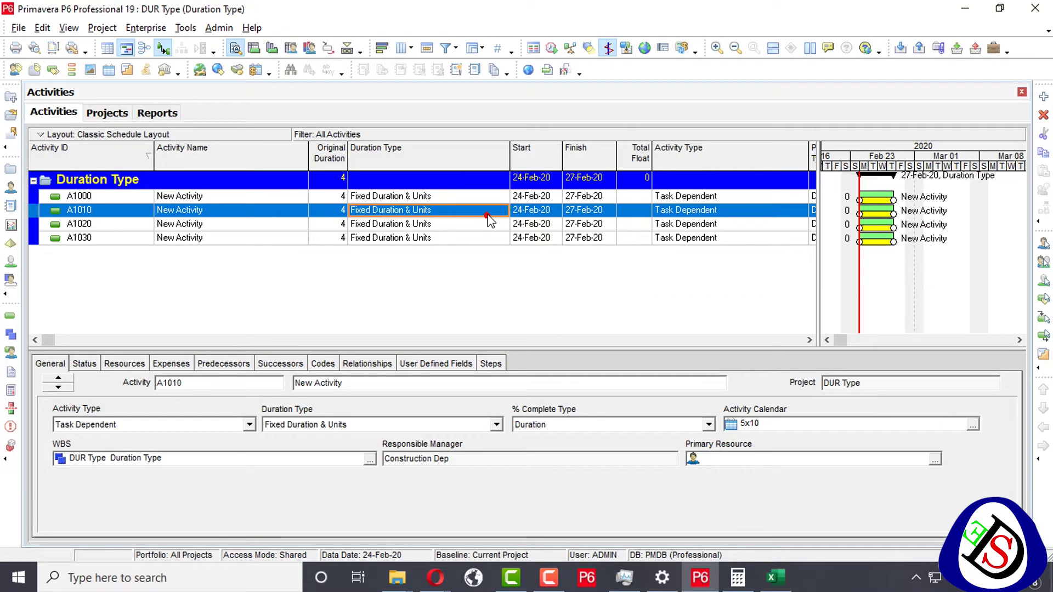
{"action": "left_click", "coordinate": [490, 215]}
{"action": "left_click", "coordinate": [460, 231]}
{"action": "left_click", "coordinate": [460, 224]}
{"action": "left_click", "coordinate": [460, 223]}
{"action": "left_click", "coordinate": [417, 257]}
{"action": "left_click", "coordinate": [433, 238]}
{"action": "left_click", "coordinate": [434, 238]}
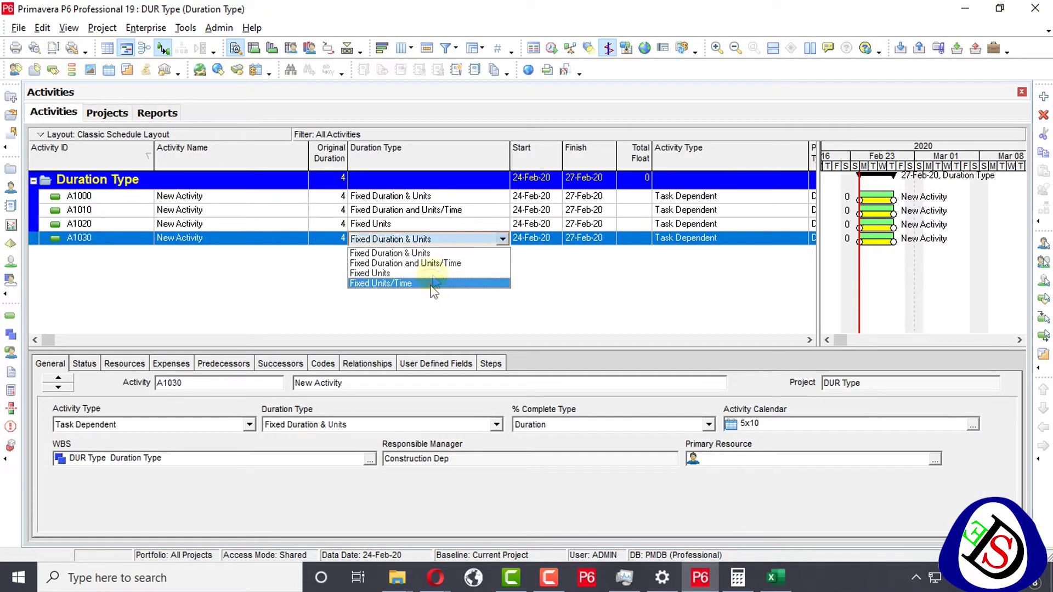
{"action": "left_click", "coordinate": [433, 280]}
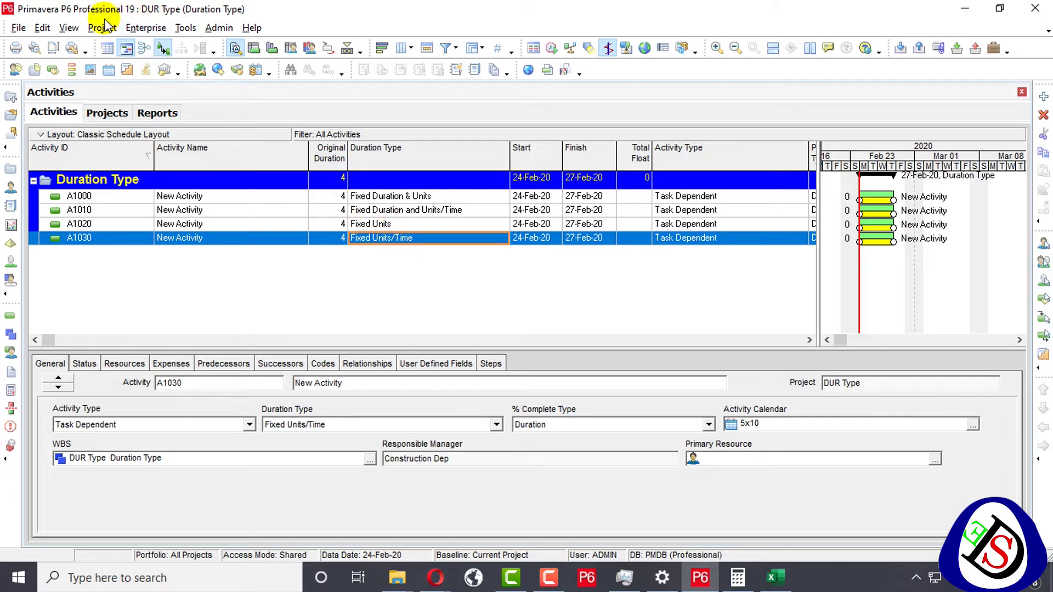
- Check the time units and durations format in the user preferences
{"action": "left_click", "coordinate": [69, 28]}
{"action": "mouse_move", "coordinate": [35, 28]}
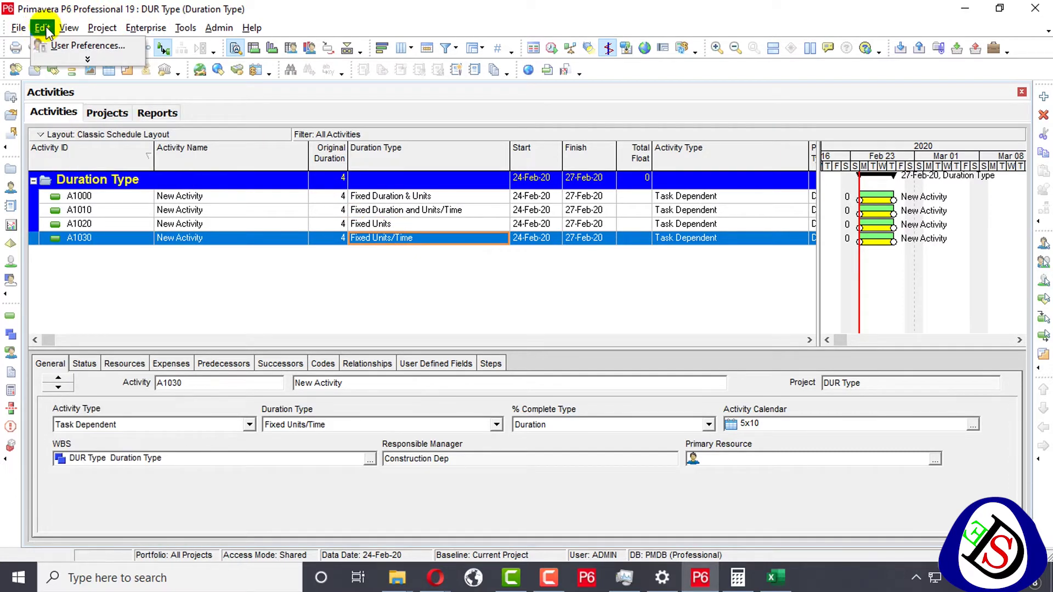
{"action": "left_click", "coordinate": [77, 45]}
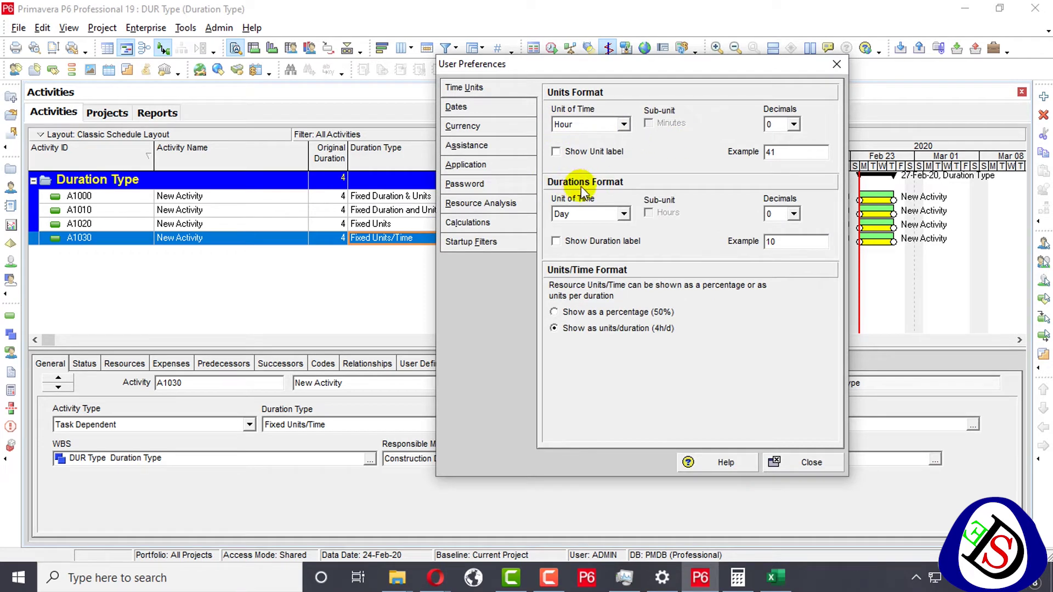
{"action": "left_click", "coordinate": [565, 214]}
{"action": "left_click", "coordinate": [571, 215]}
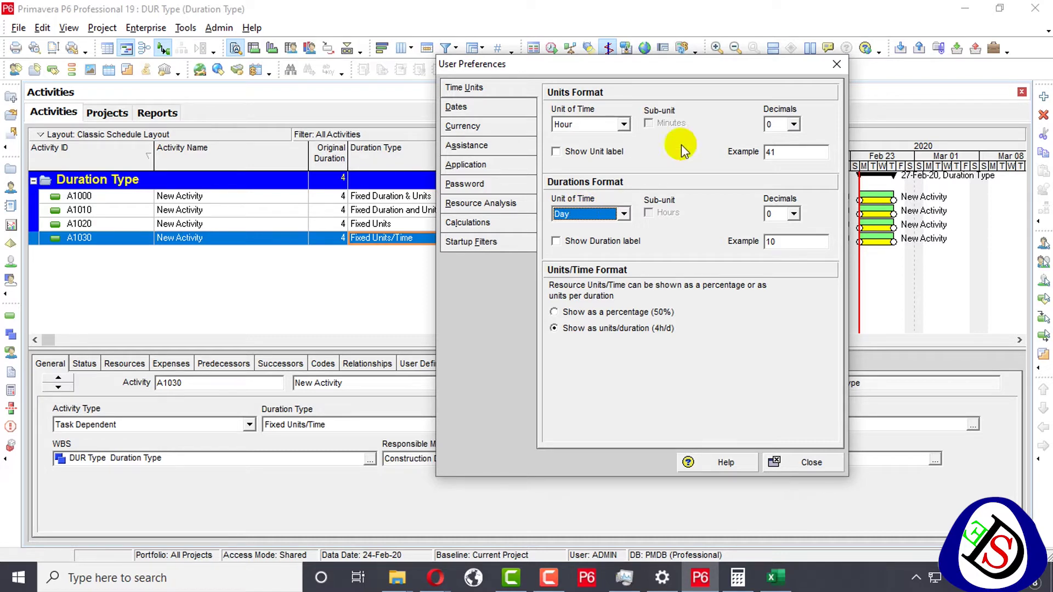
{"action": "left_click", "coordinate": [834, 64]}
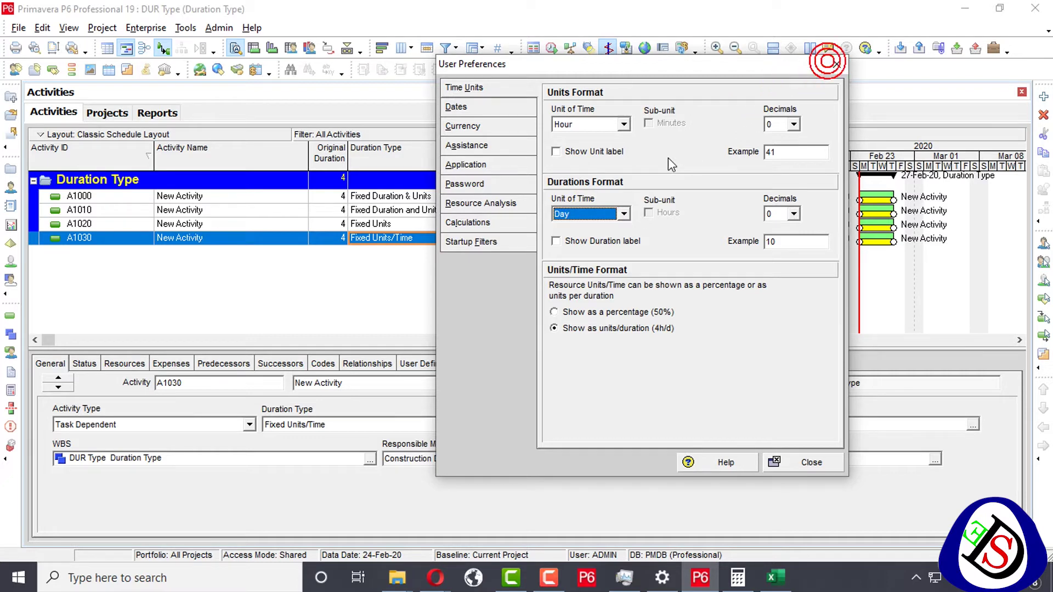
{"action": "left_click", "coordinate": [339, 159]}
{"action": "left_click", "coordinate": [330, 156]}
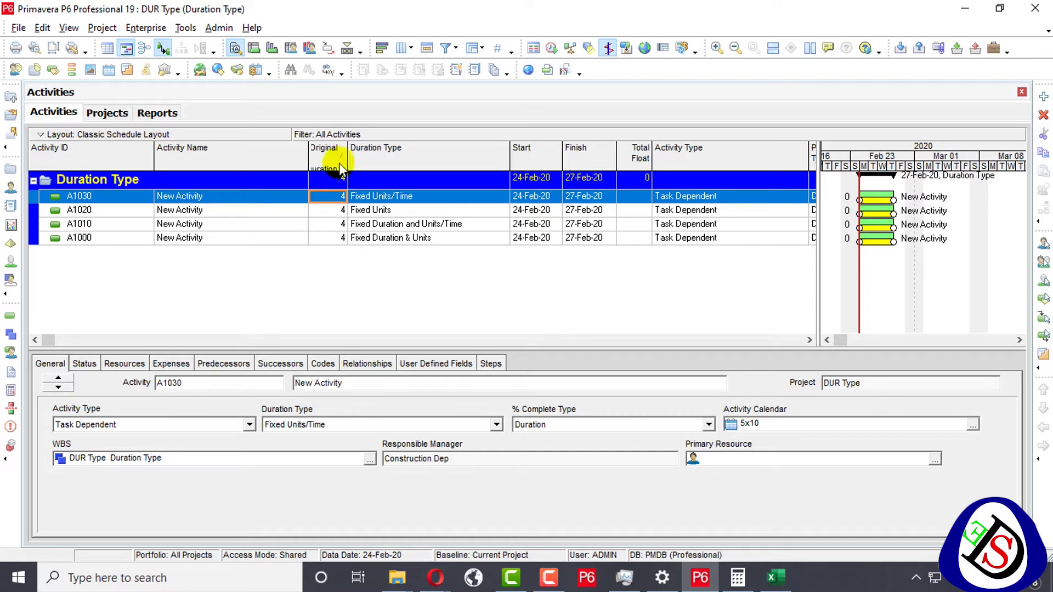
{"action": "left_click", "coordinate": [324, 156]}
- Enable the unit label and the duration label for time units in the user preferences
{"action": "left_click", "coordinate": [42, 28]}
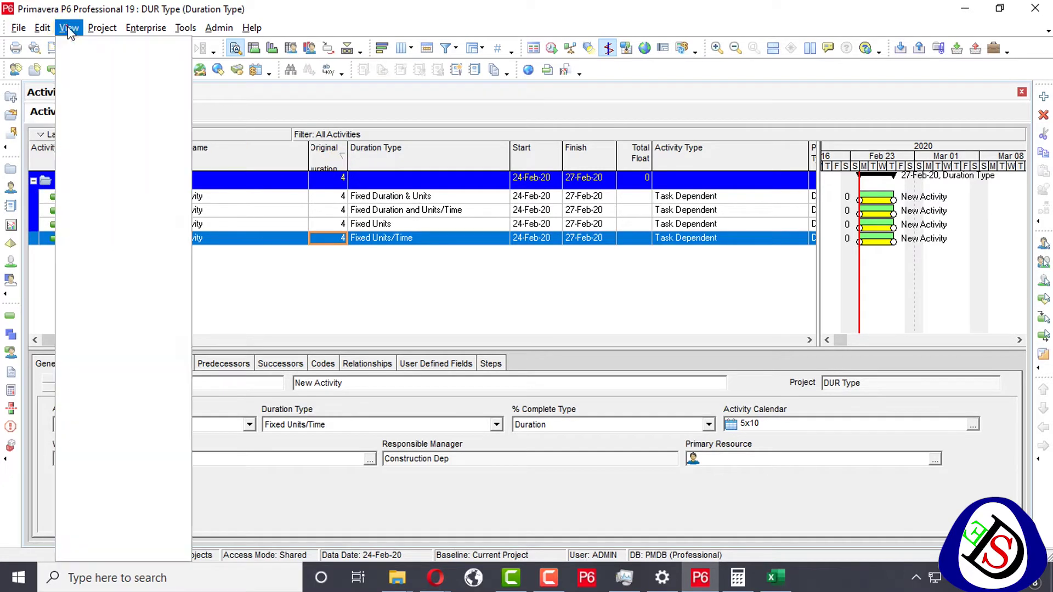
{"action": "left_click", "coordinate": [90, 45]}
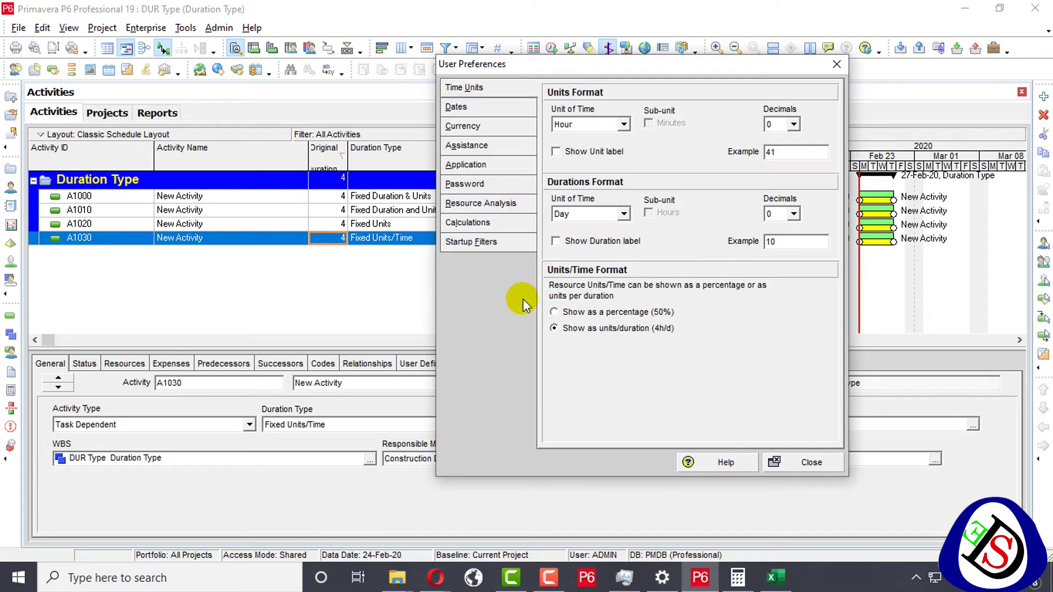
{"action": "left_click", "coordinate": [581, 243]}
{"action": "left_click", "coordinate": [559, 151]}
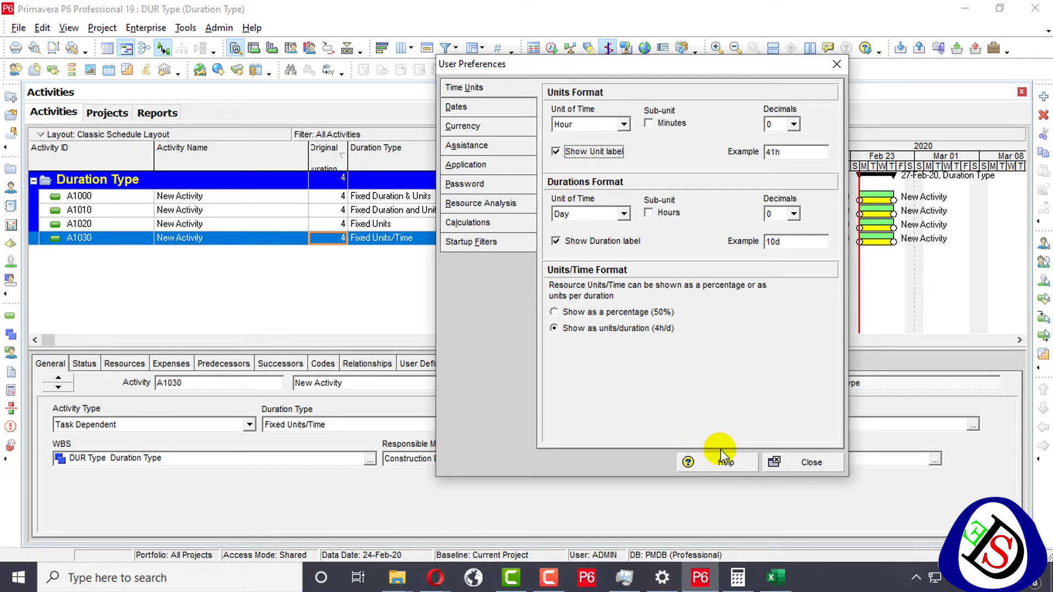
{"action": "left_click", "coordinate": [795, 471]}
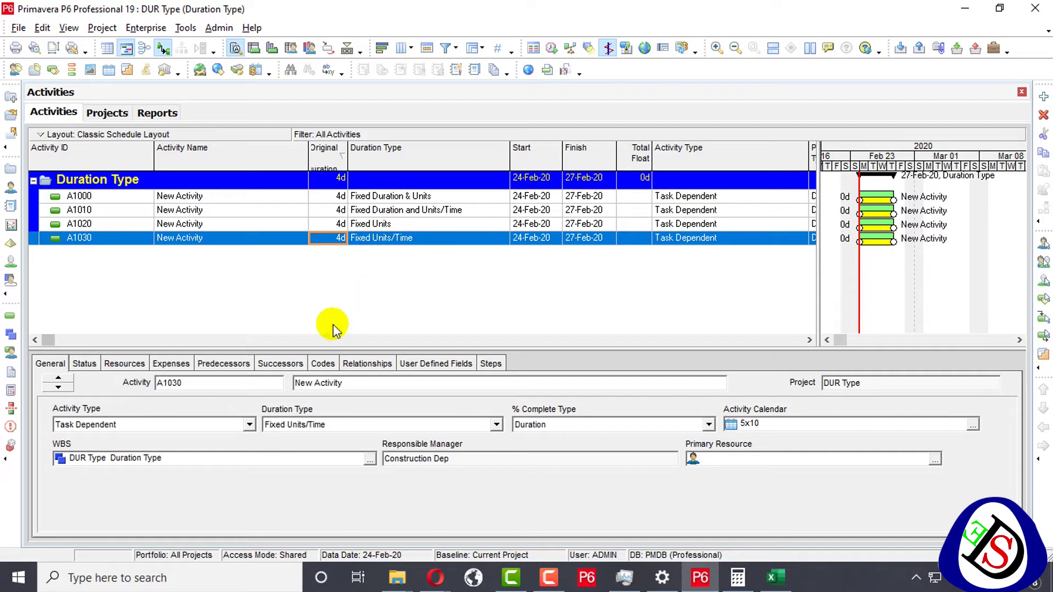
- Rename the four activities A1000 to A1030 as A, B, C and D in order
{"action": "left_click", "coordinate": [230, 197]}
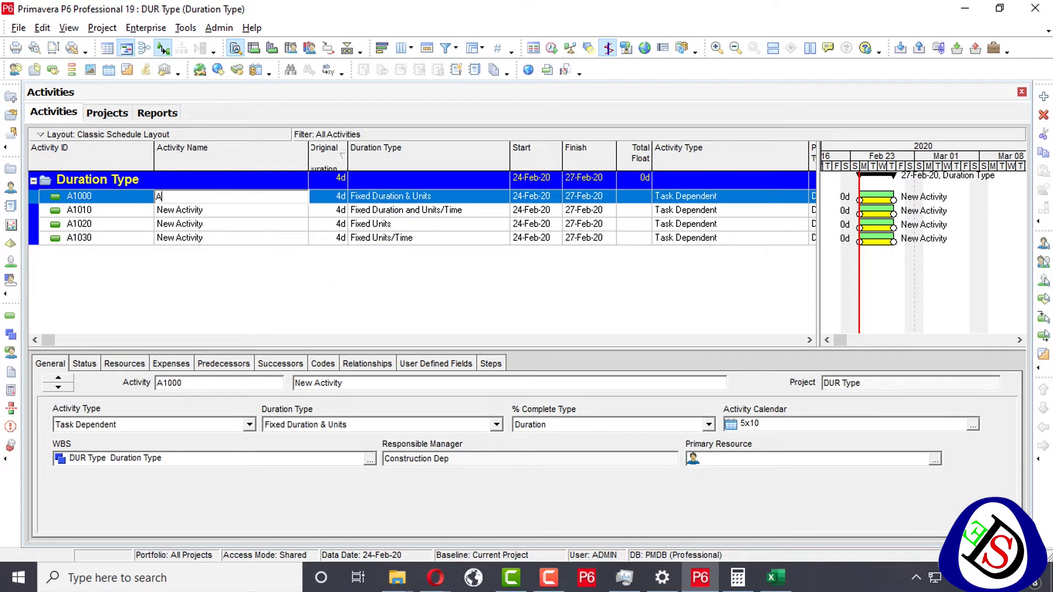
{"action": "type", "text": "A"}
{"action": "key", "text": "Return"}
{"action": "type", "text": "B"}
{"action": "key", "text": "Return"}
{"action": "type", "text": "C"}
{"action": "key", "text": "Return"}
{"action": "type", "text": "D"}
{"action": "left_click", "coordinate": [247, 200]}
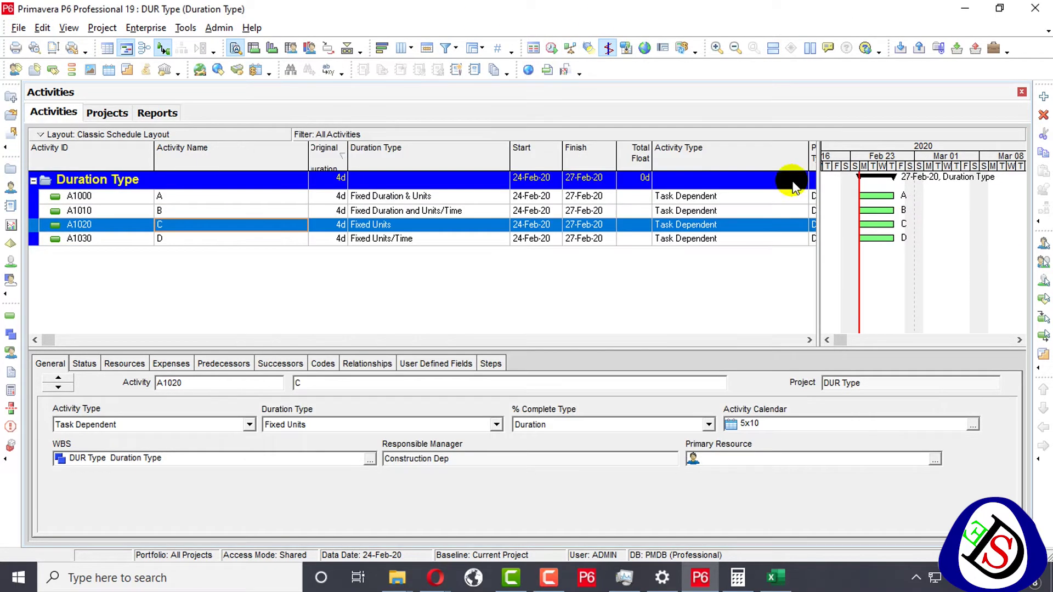
- Enlarge the Gantt chart with a timescale showing single days and display the resource assignments of activity A
{"action": "left_click_drag", "start_coordinate": [815, 153], "coordinate": [648, 143]}
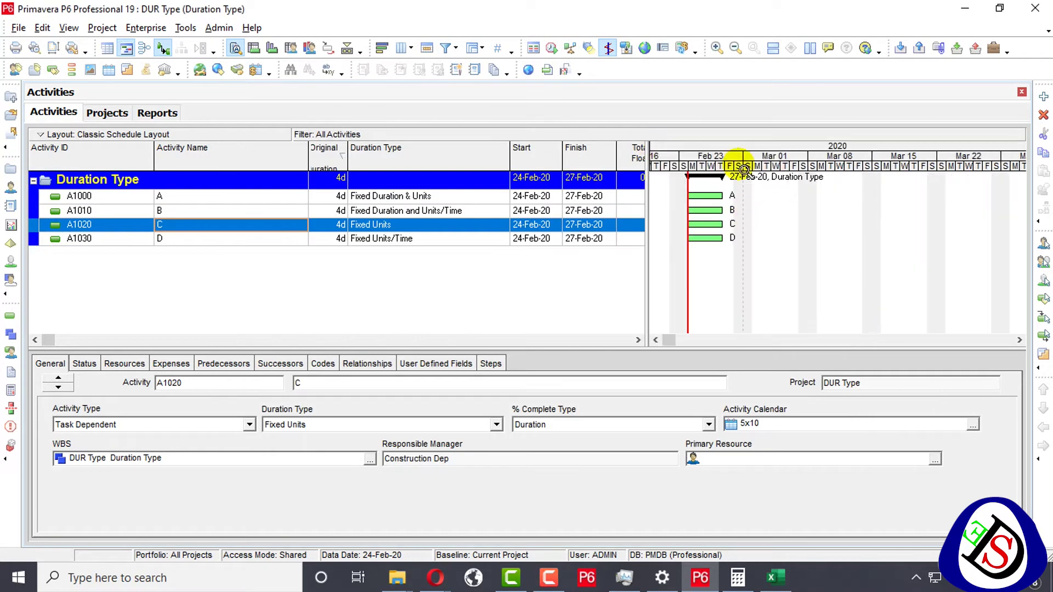
{"action": "left_click_drag", "start_coordinate": [736, 168], "coordinate": [796, 164]}
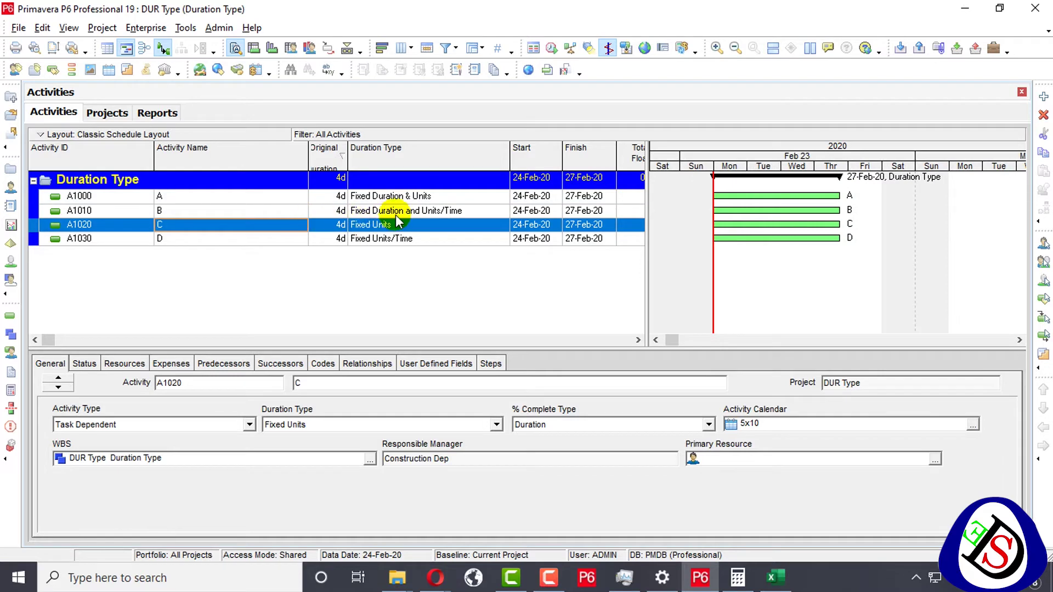
{"action": "left_click", "coordinate": [407, 198]}
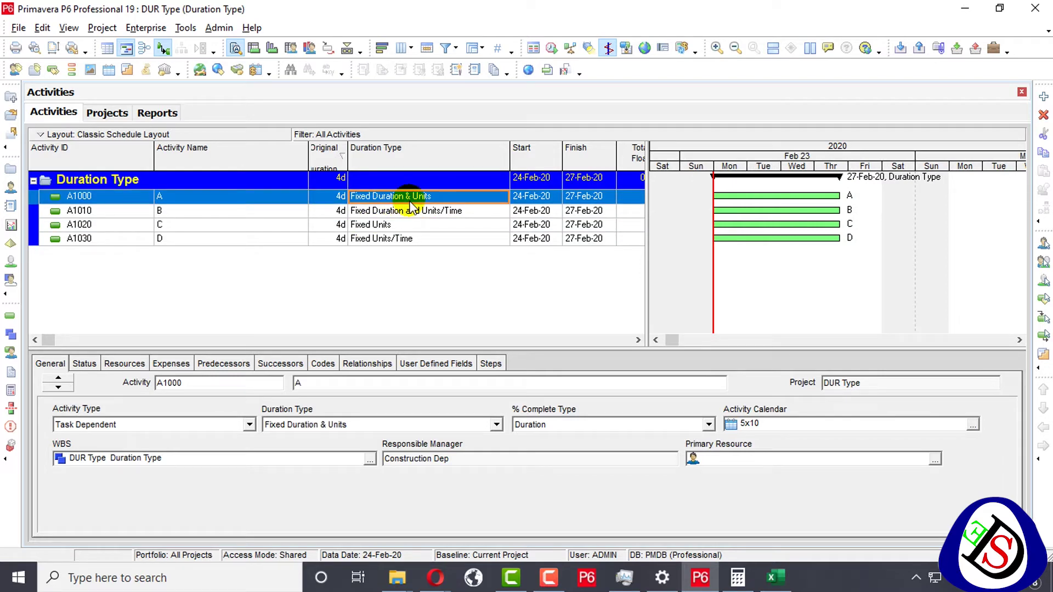
{"action": "left_click", "coordinate": [124, 364]}
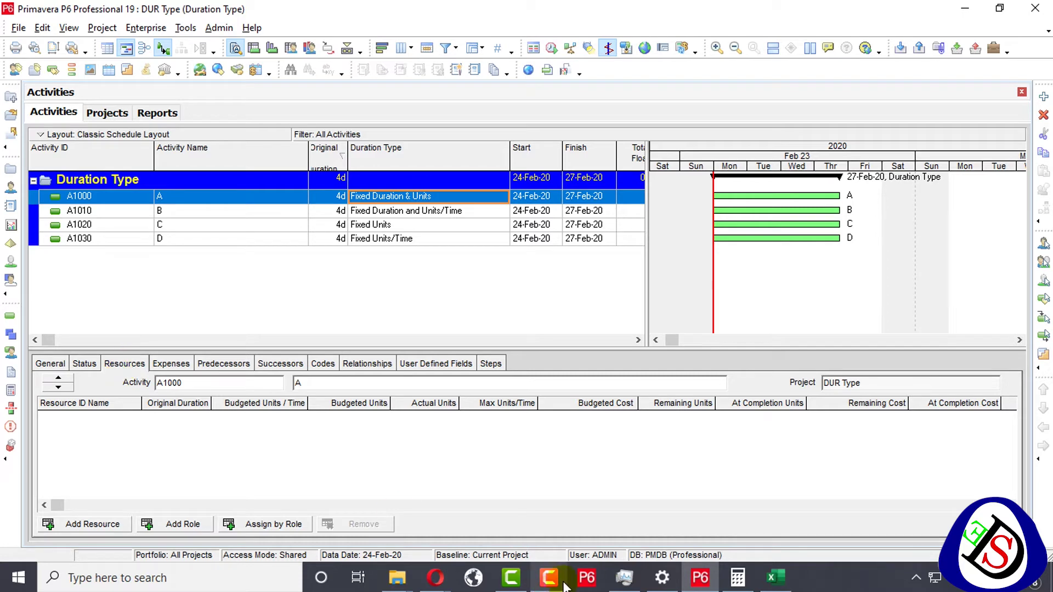
- Switch to the Excel duration type table and examine the budgeted units and duration in the Fixed Duration and Units row
{"action": "left_click", "coordinate": [776, 577]}
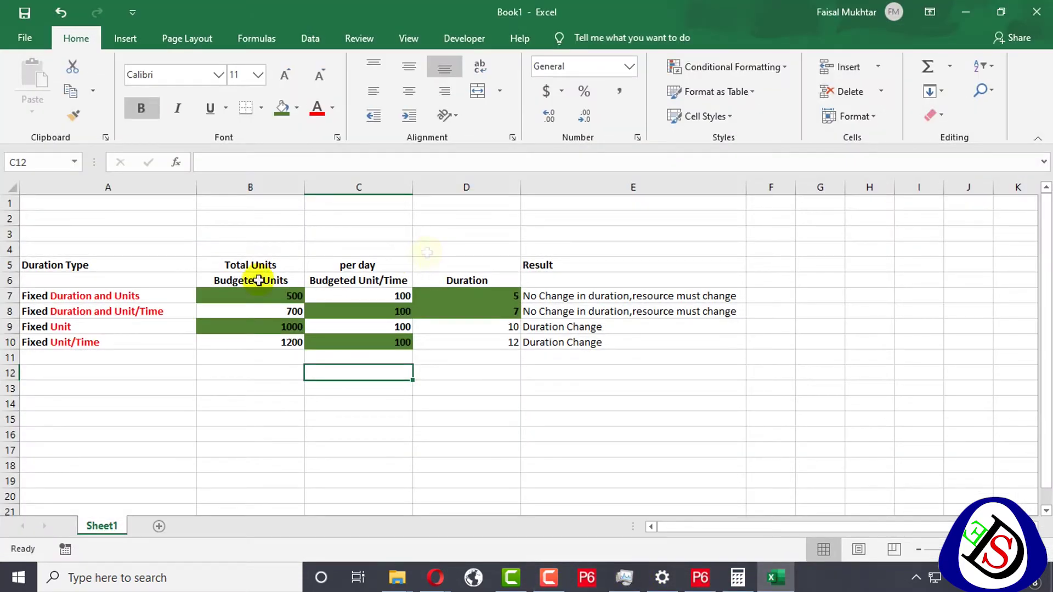
{"action": "left_click", "coordinate": [7, 296]}
{"action": "left_click_drag", "start_coordinate": [7, 296], "coordinate": [206, 295]}
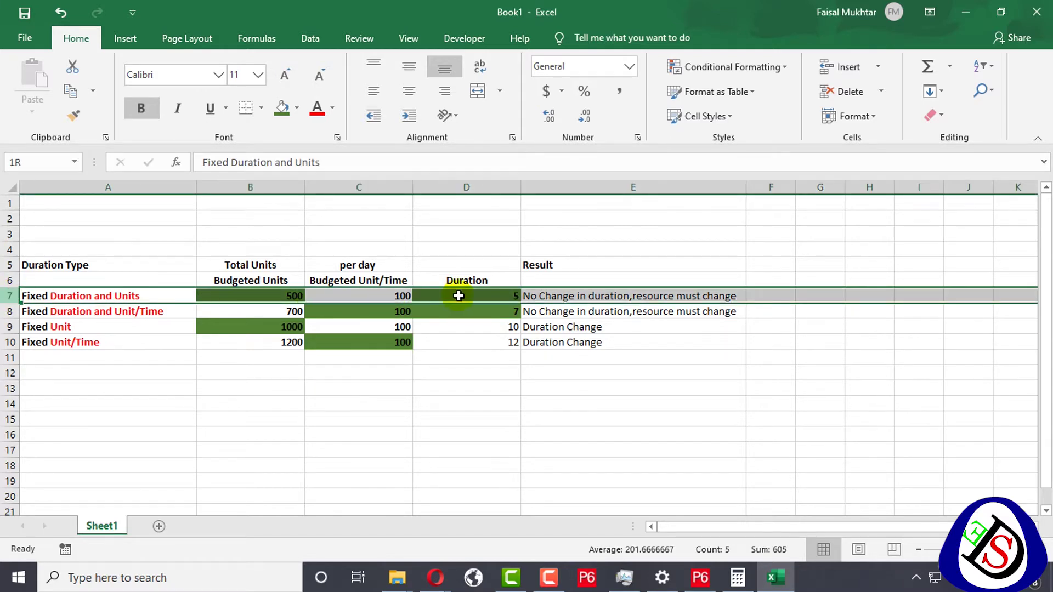
{"action": "left_click", "coordinate": [575, 276]}
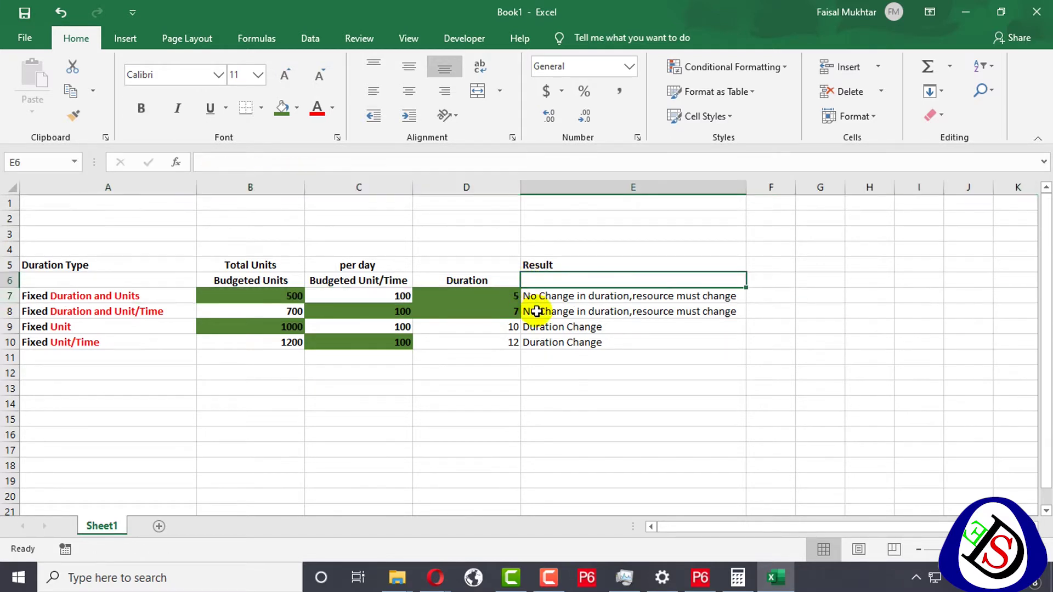
{"action": "left_click", "coordinate": [239, 297]}
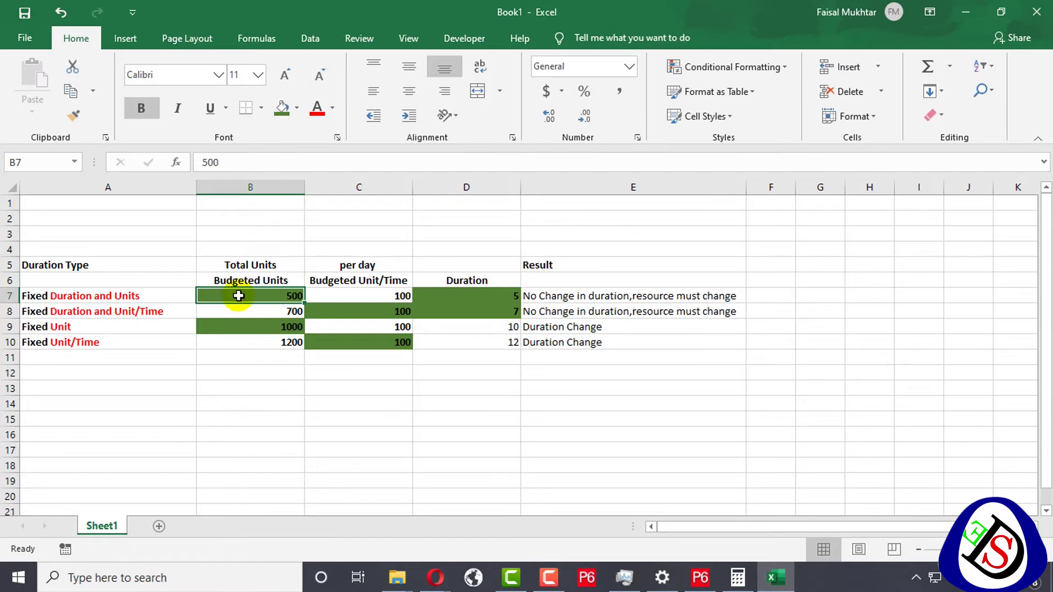
{"action": "left_click", "coordinate": [500, 296]}
- Fill the budgeted units and duration cells, B7 and D7, of the Fixed Duration and Units row with dark orange
{"action": "left_click", "coordinate": [259, 295]}
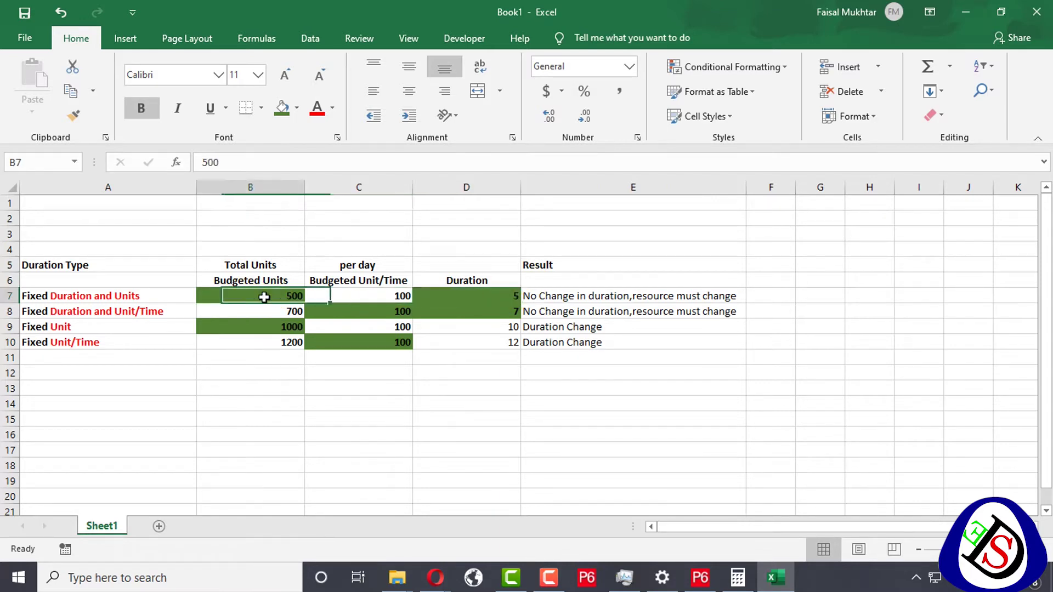
{"action": "left_click", "coordinate": [296, 110]}
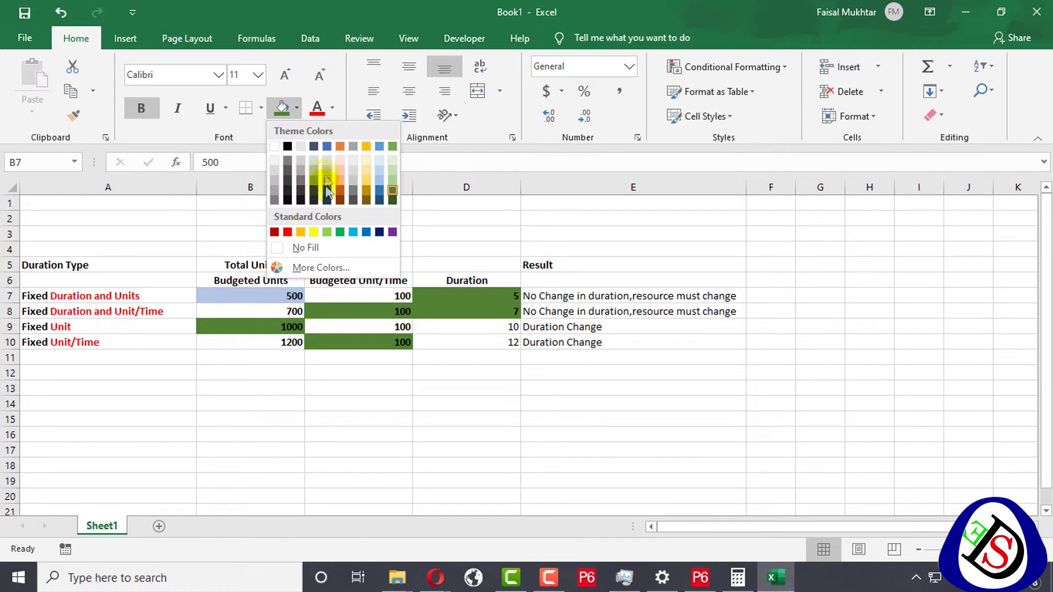
{"action": "left_click", "coordinate": [340, 190]}
{"action": "left_click", "coordinate": [467, 296]}
{"action": "left_click", "coordinate": [297, 110]}
{"action": "left_click", "coordinate": [340, 191]}
{"action": "left_click", "coordinate": [466, 203]}
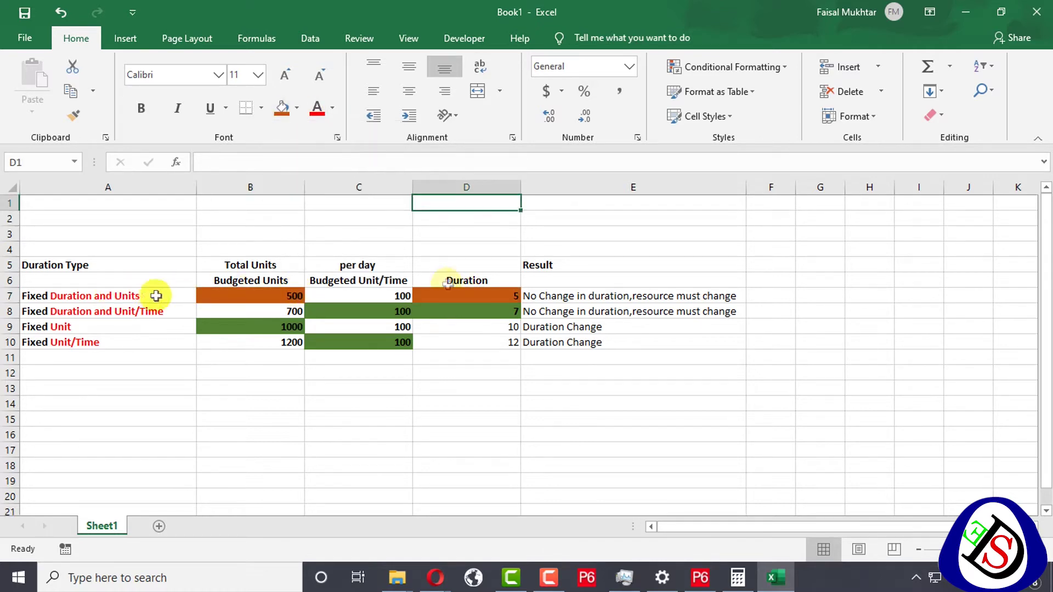
{"action": "left_click", "coordinate": [245, 281]}
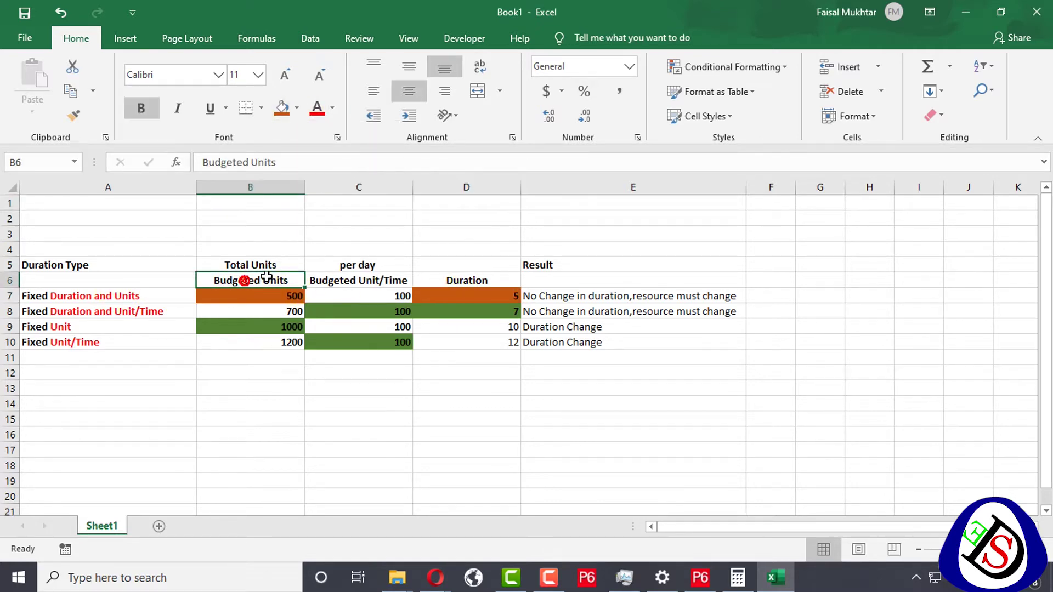
{"action": "left_click", "coordinate": [473, 280]}
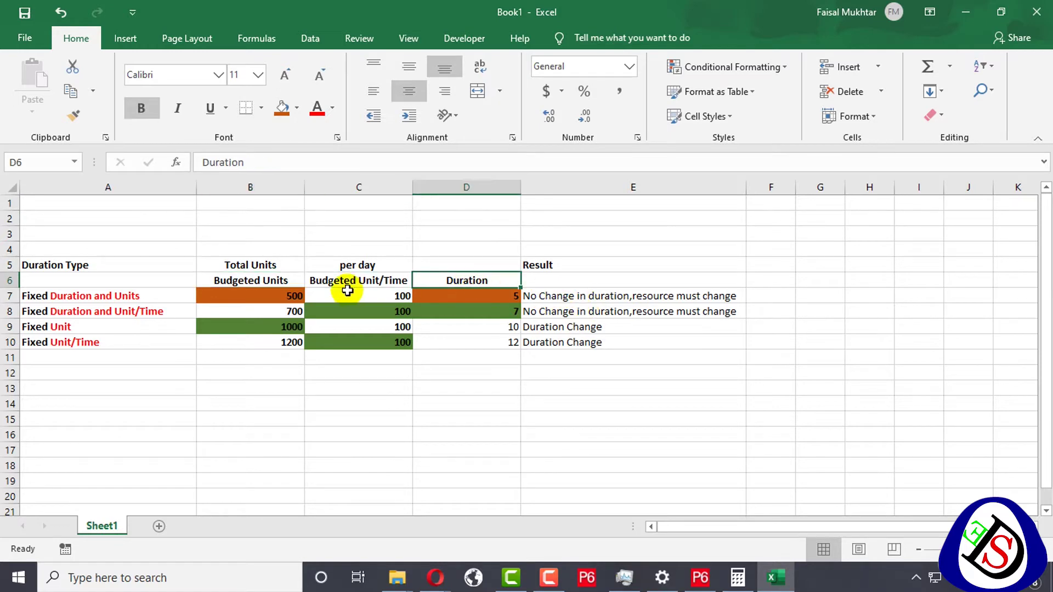
{"action": "left_click", "coordinate": [270, 284]}
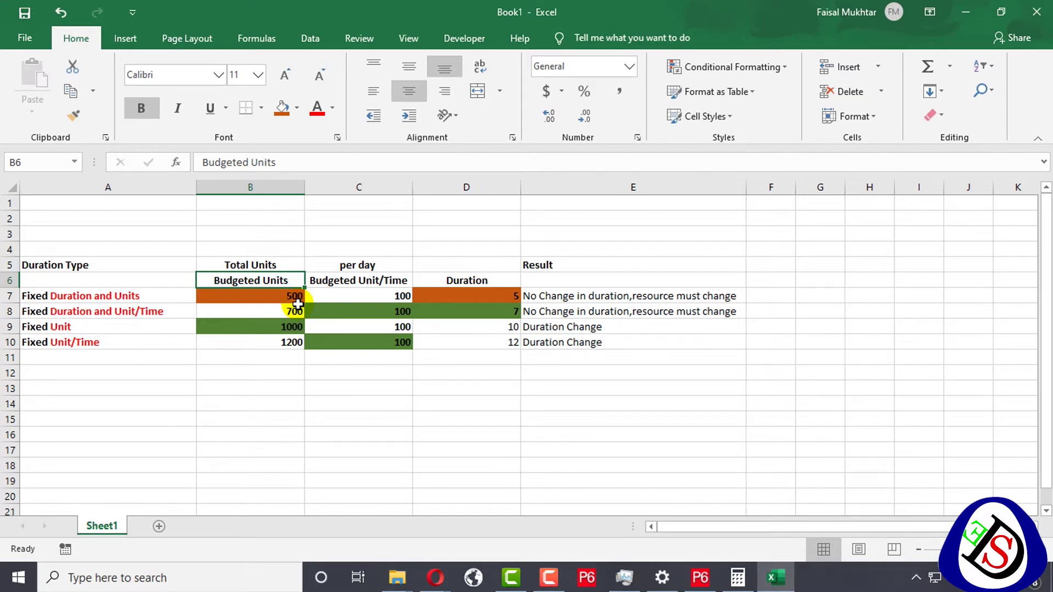
- List the resource types Labor, Non Labor and Material in cells A1 to A3 above the duration type table
{"action": "left_click", "coordinate": [92, 209]}
{"action": "left_click", "coordinate": [93, 219]}
{"action": "type", "text": "Non Labor"}
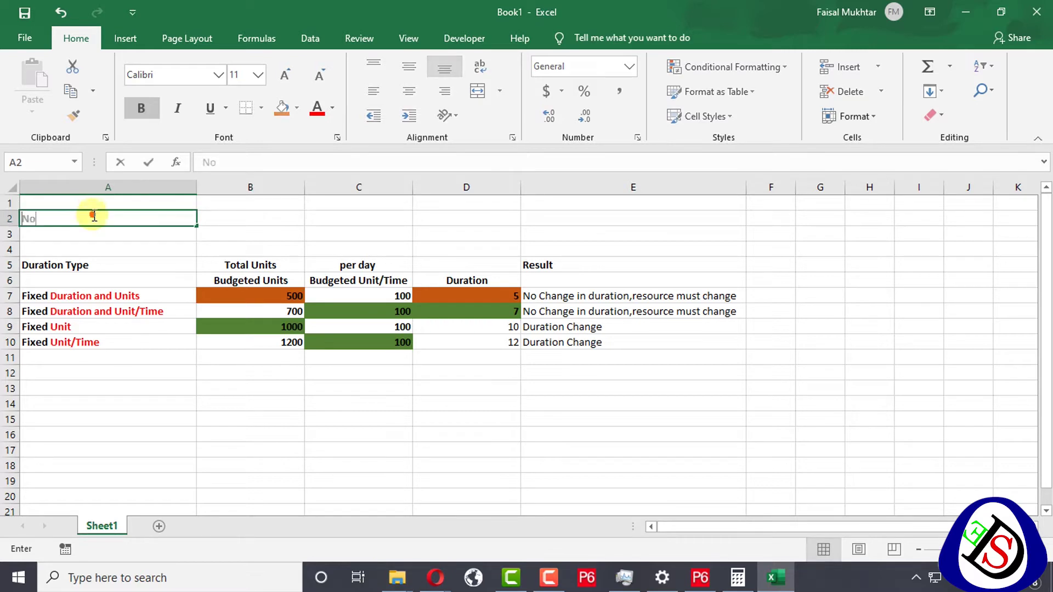
{"action": "left_click", "coordinate": [137, 218]}
{"action": "type", "text": "Labor"}
{"action": "key", "text": "Return"}
{"action": "key", "text": "Return"}
{"action": "type", "text": "Material"}
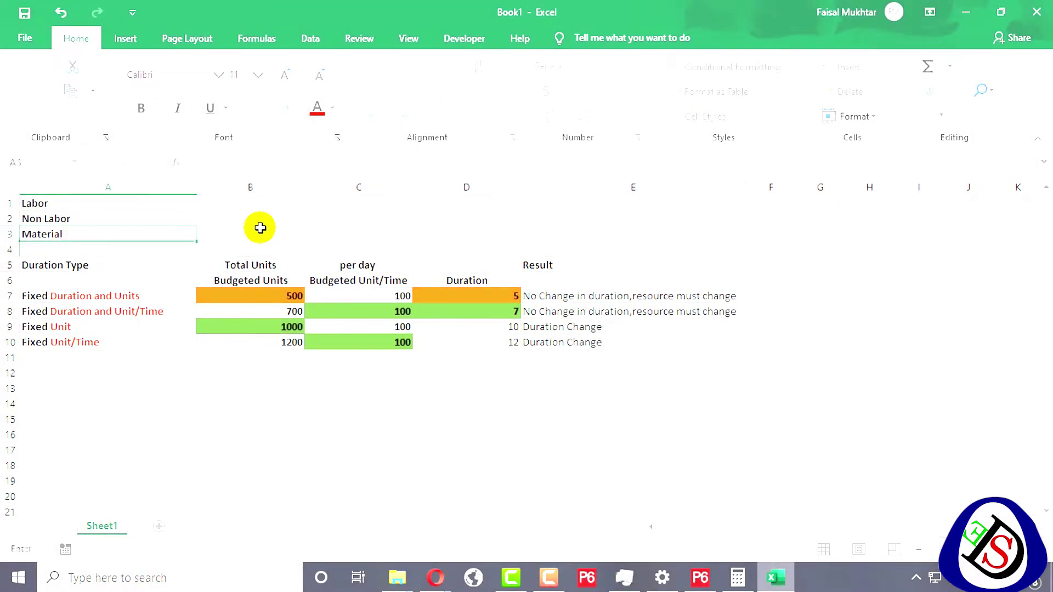
- Enter the unit h beside Labor in B1 and beside Non Labor in B2
{"action": "left_click", "coordinate": [260, 225]}
{"action": "key", "text": "Up"}
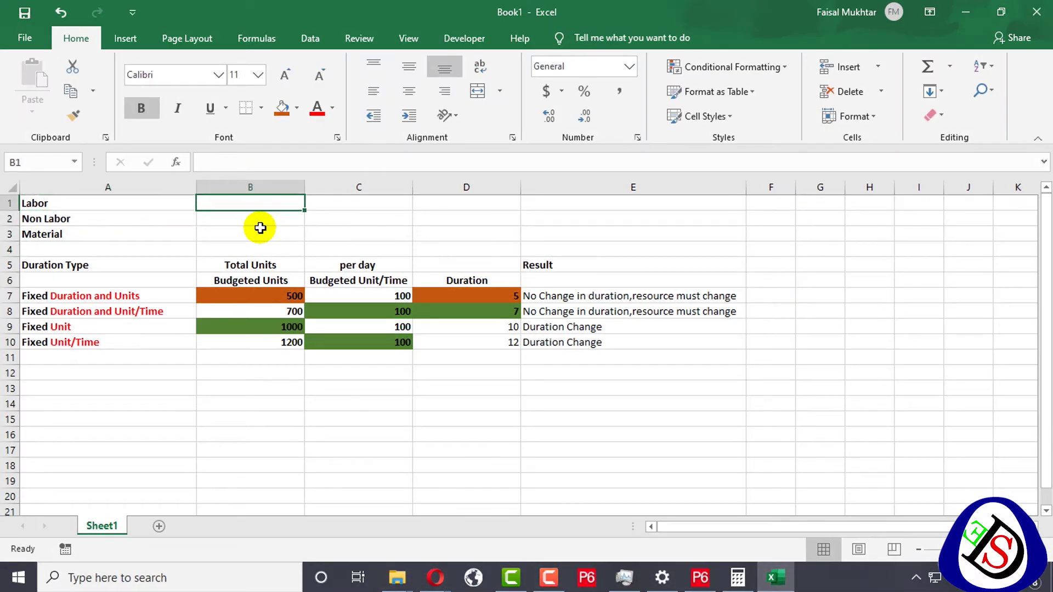
{"action": "type", "text": "h"}
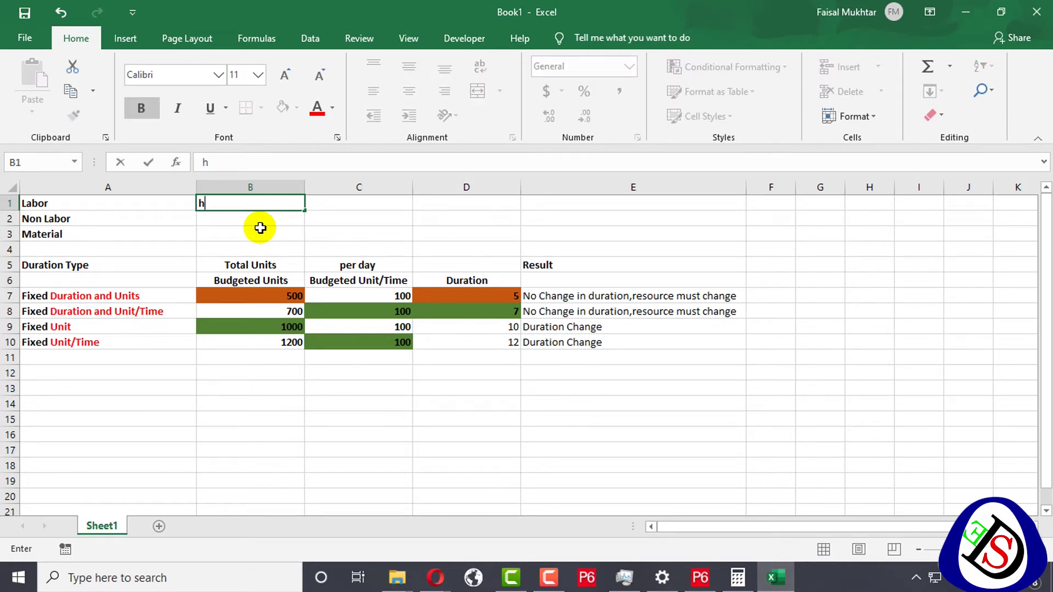
{"action": "key", "text": "Return"}
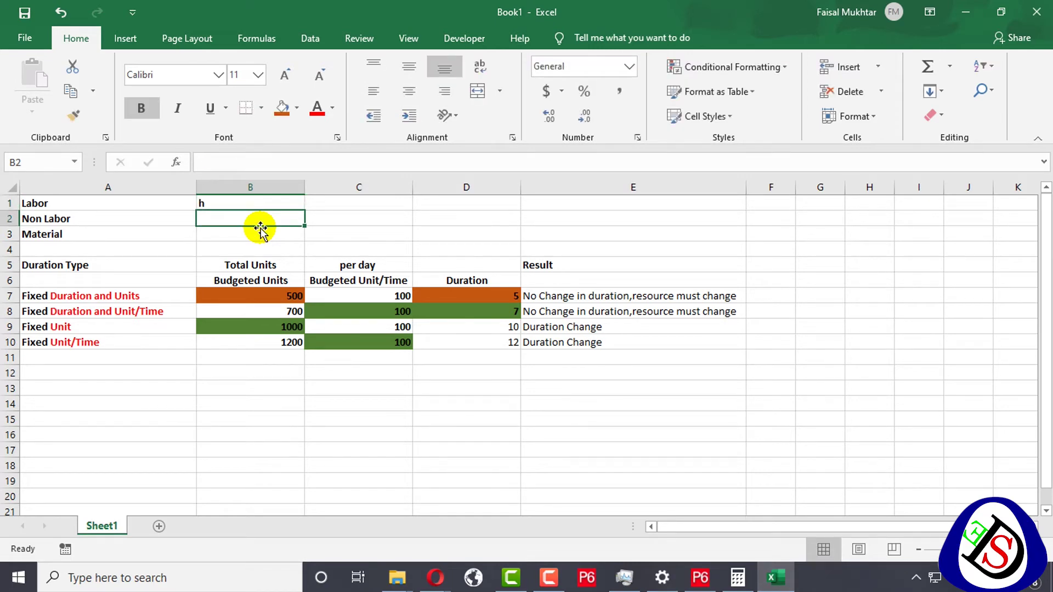
{"action": "type", "text": "h"}
{"action": "key", "text": "Return"}
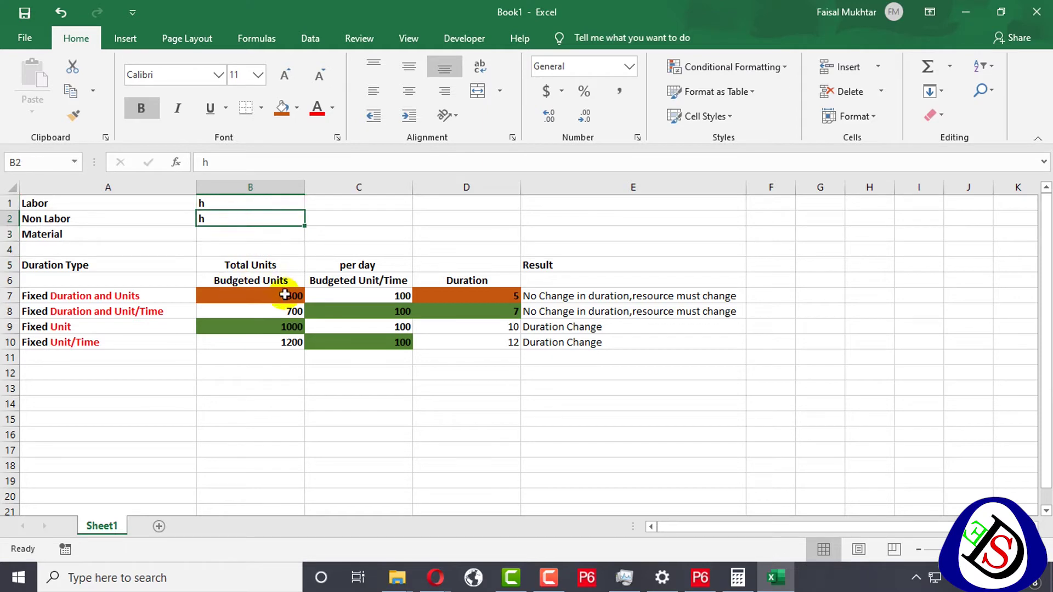
- Undo a trial duration of 6 in D7 and calculate the budgeted unit/time in C7 with the formula =B7/D7
{"action": "left_click", "coordinate": [384, 280]}
{"action": "key", "text": "Down"}
{"action": "key", "text": "Right"}
{"action": "type", "text": "6"}
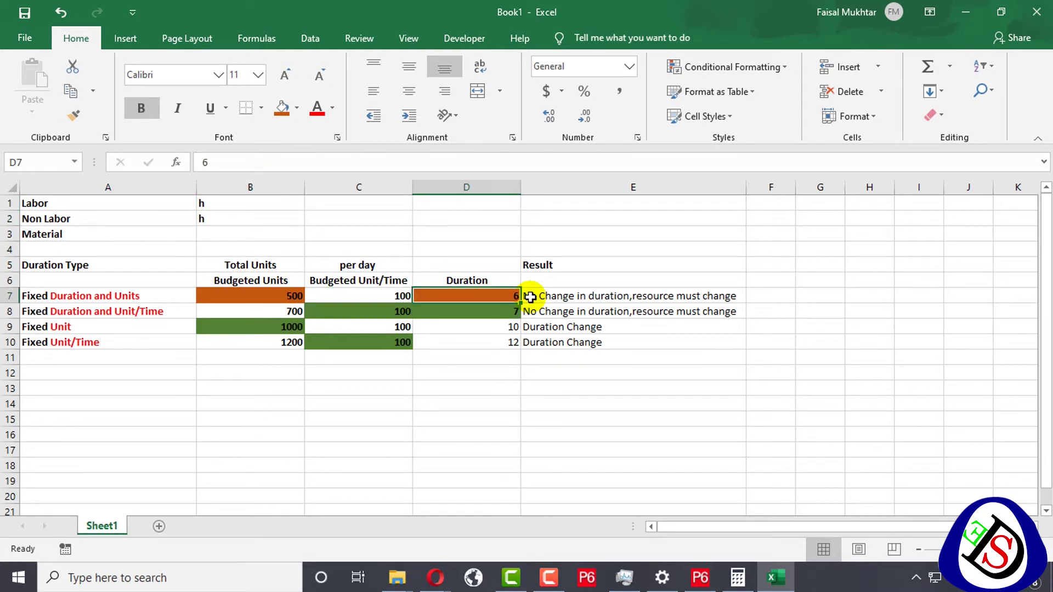
{"action": "key", "text": "Left"}
{"action": "key", "text": "F2"}
{"action": "key", "text": "Escape"}
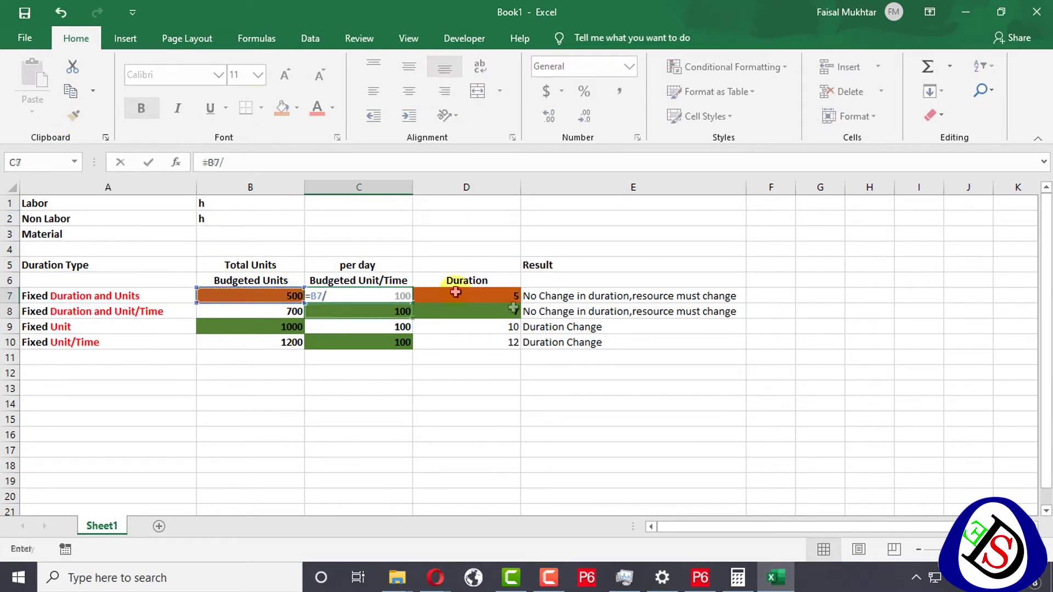
{"action": "key", "text": "ctrl+z"}
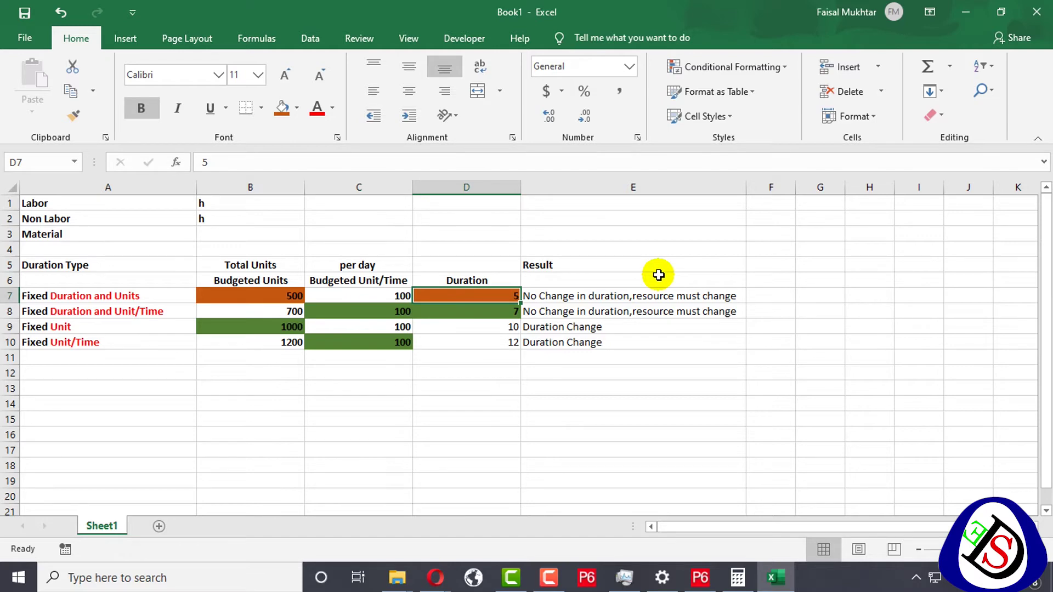
- Test the Fixed Duration and Units row with a duration of 6 in D7 and budgeted units of 700 in B7
{"action": "type", "text": "6"}
{"action": "key", "text": "Return"}
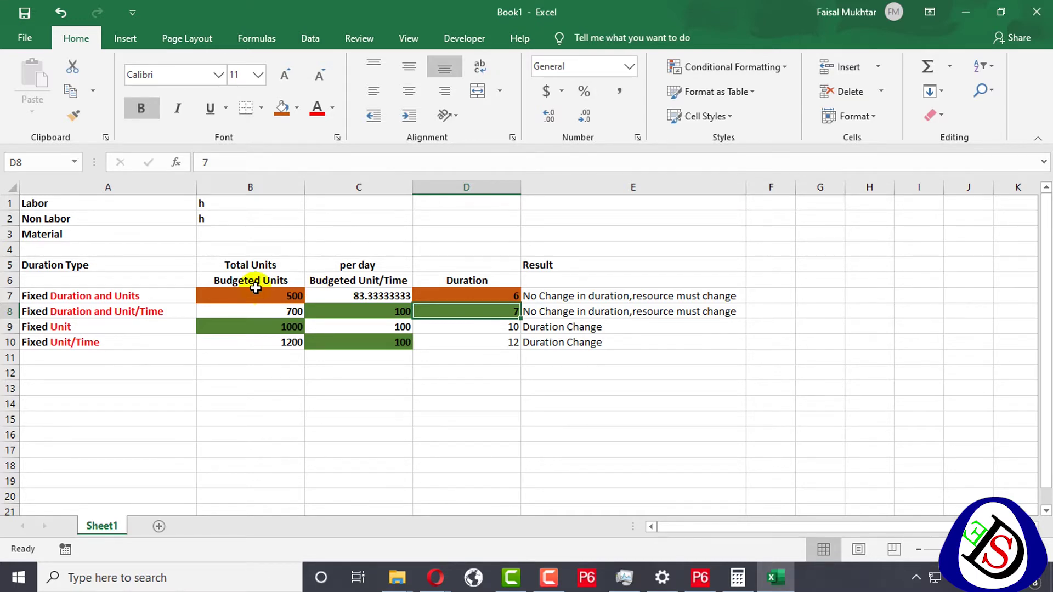
{"action": "left_click_drag", "start_coordinate": [384, 250], "coordinate": [378, 364]}
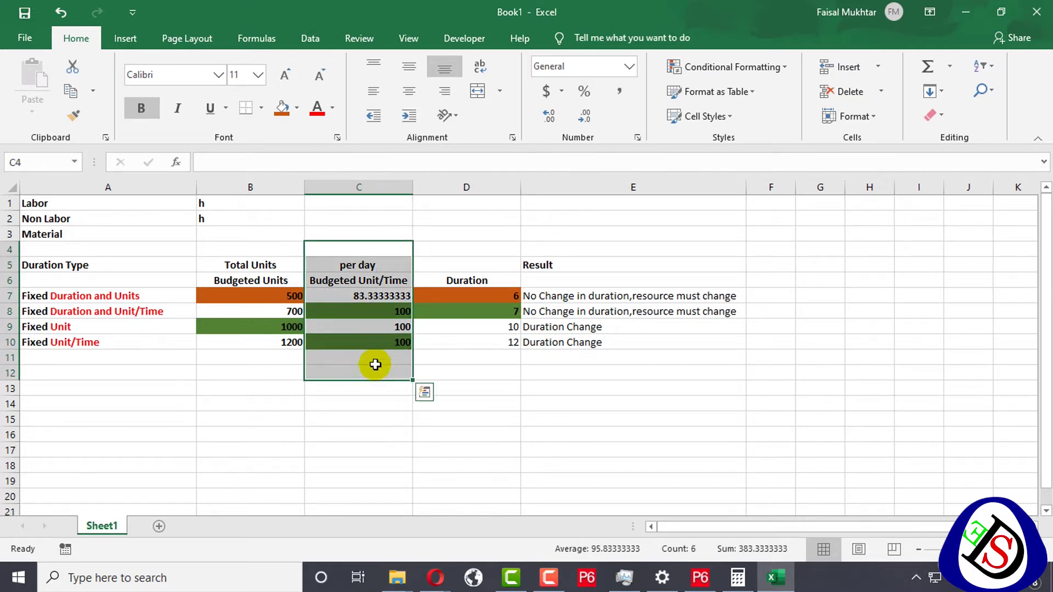
{"action": "left_click", "coordinate": [353, 297]}
{"action": "left_click", "coordinate": [247, 294]}
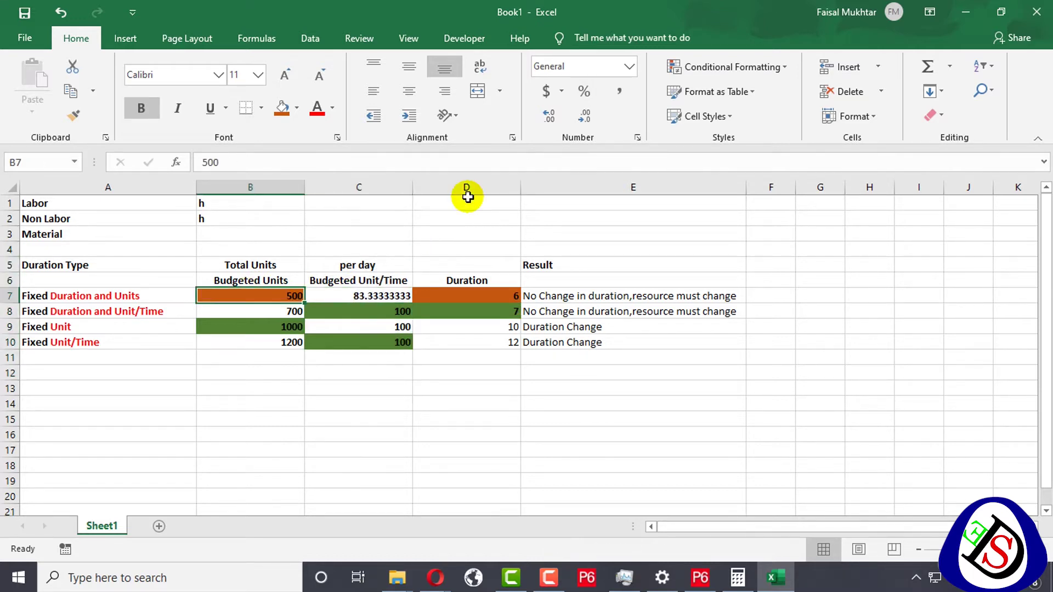
{"action": "type", "text": "700"}
{"action": "key", "text": "Return"}
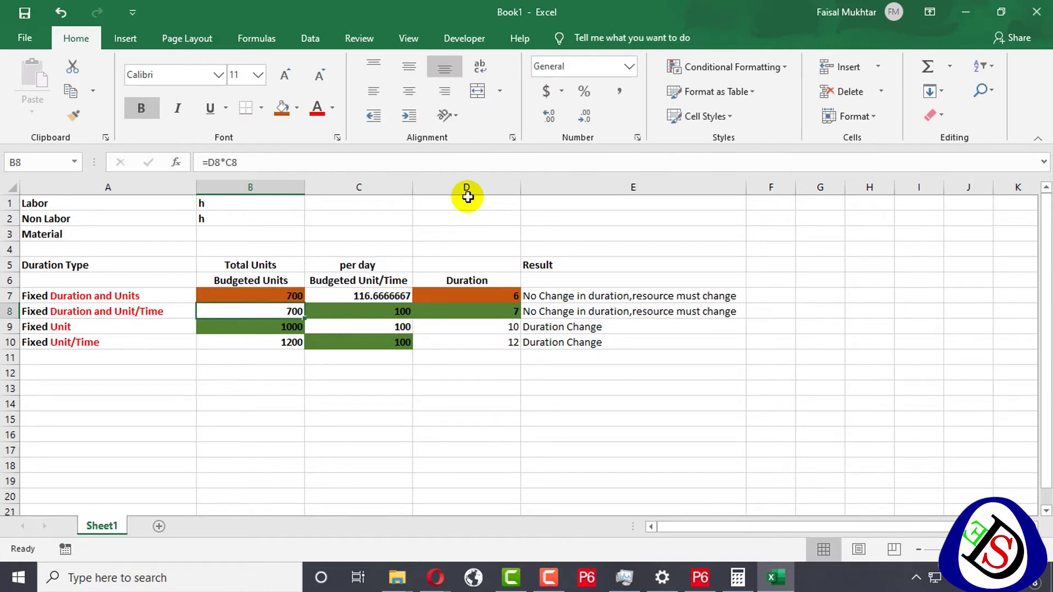
- Set the Fixed Duration and Units row back to 500 budgeted units in B7 and a duration of 5 in D7
{"action": "key", "text": "Up"}
{"action": "type", "text": "500"}
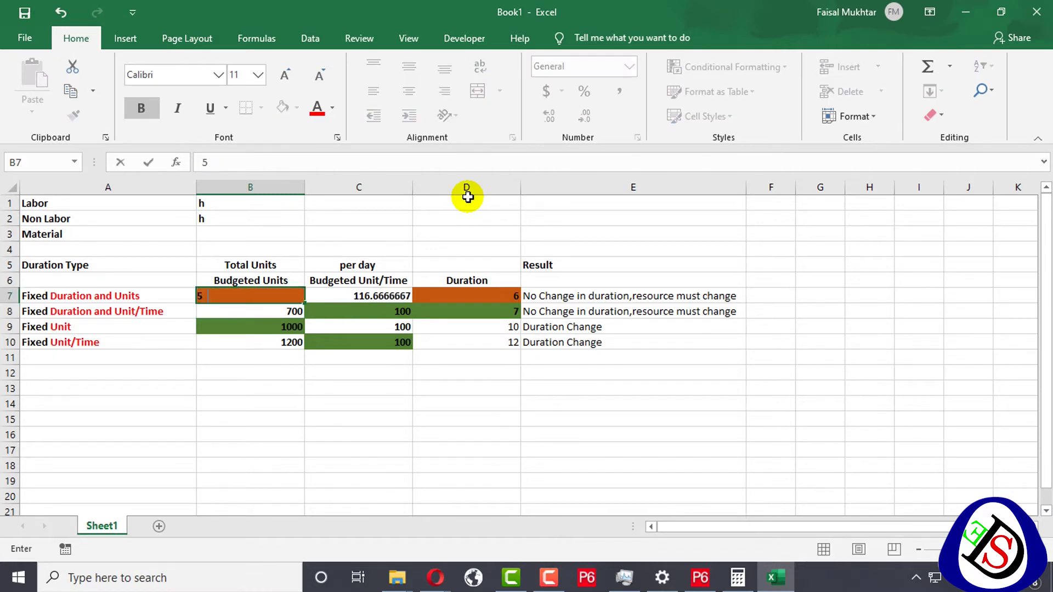
{"action": "key", "text": "Return"}
{"action": "key", "text": "Right"}
{"action": "key", "text": "Right"}
{"action": "key", "text": "Up"}
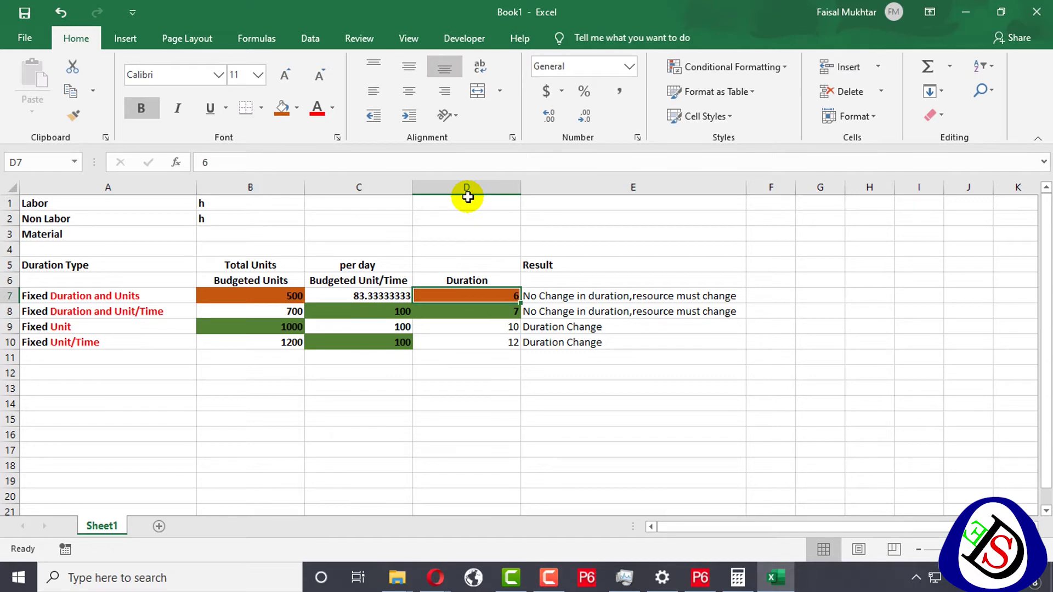
{"action": "type", "text": "5"}
{"action": "key", "text": "Return"}
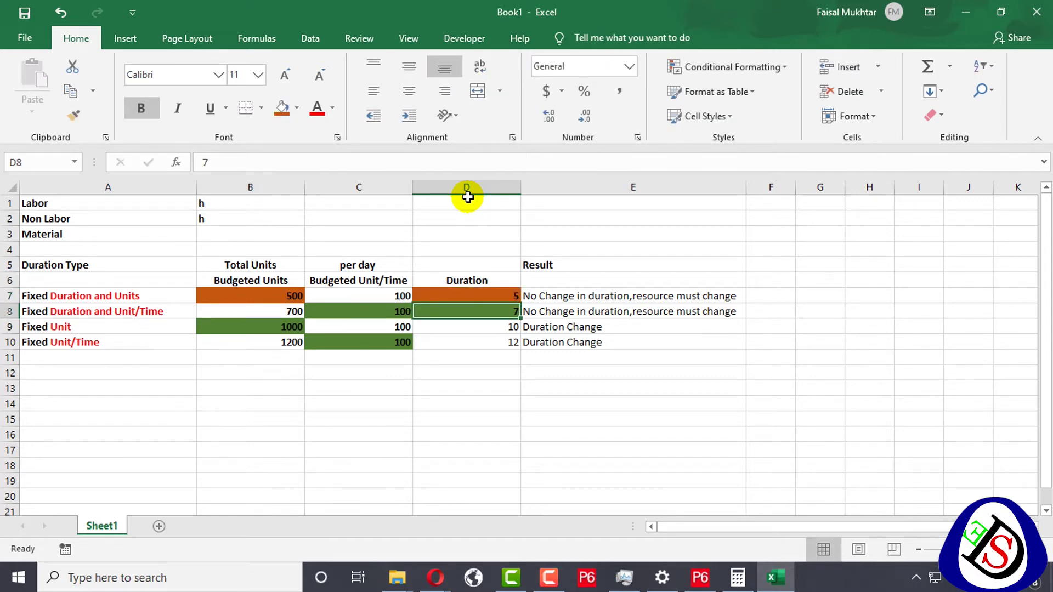
- Review the Fixed Duration and Units row, including its result text, its duration and the formula behind its budgeted unit/time
{"action": "left_click_drag", "start_coordinate": [291, 297], "coordinate": [575, 296]}
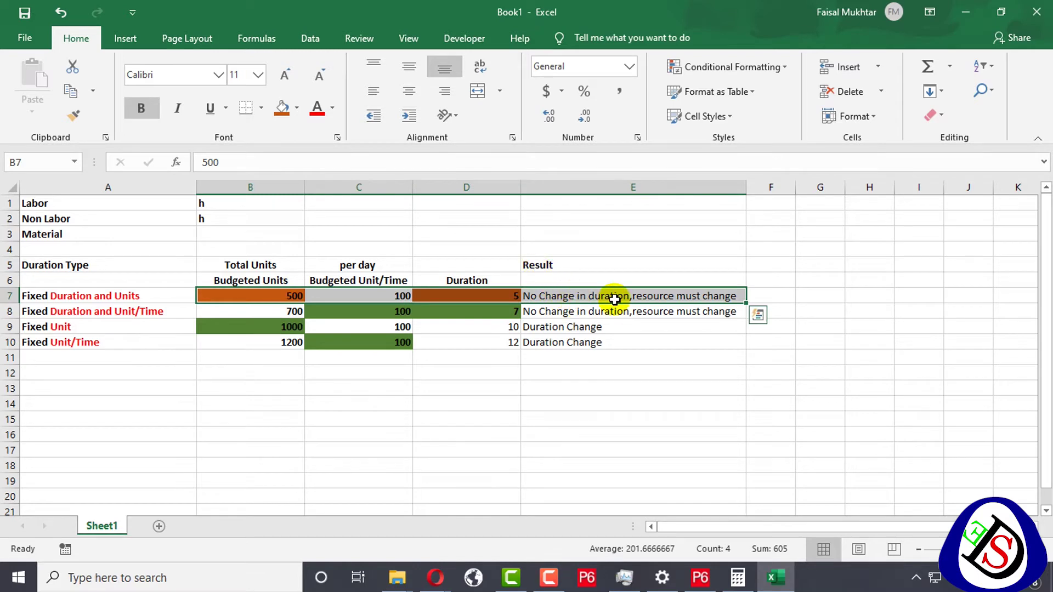
{"action": "left_click", "coordinate": [736, 296]}
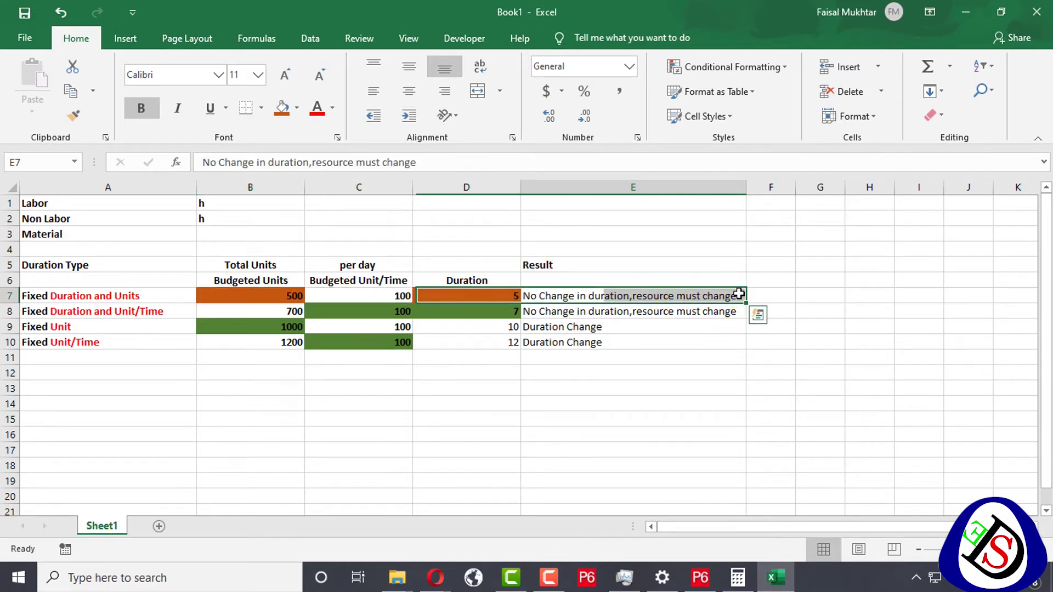
{"action": "left_click", "coordinate": [692, 291]}
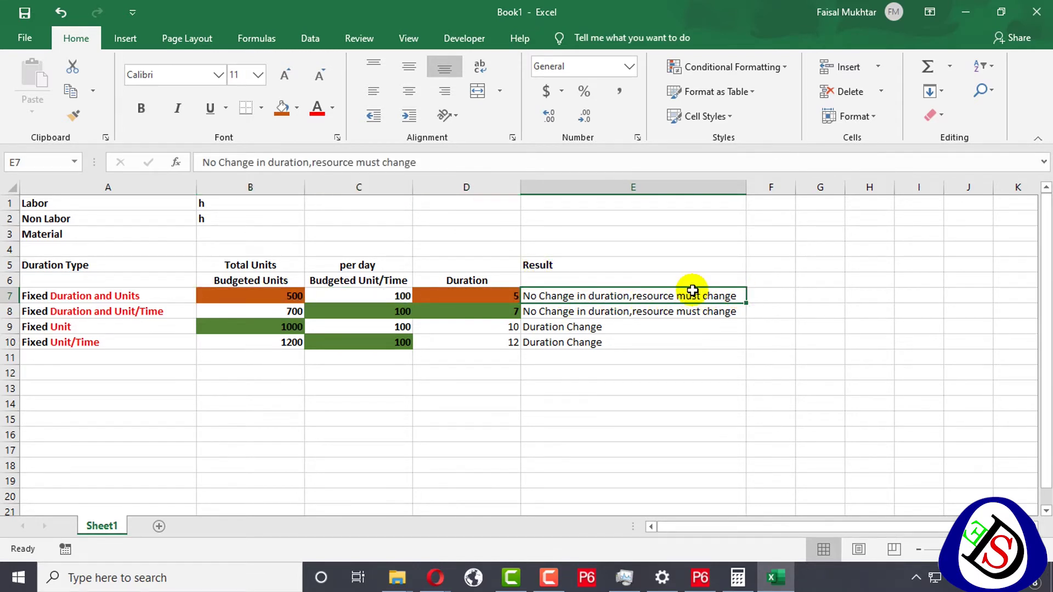
{"action": "left_click", "coordinate": [489, 294]}
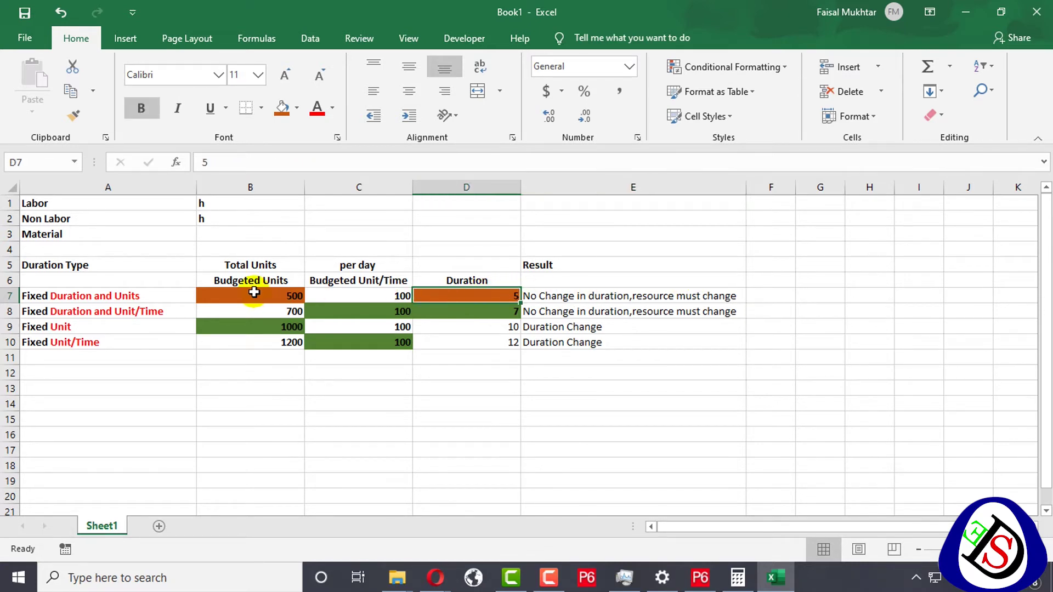
{"action": "left_click", "coordinate": [353, 295]}
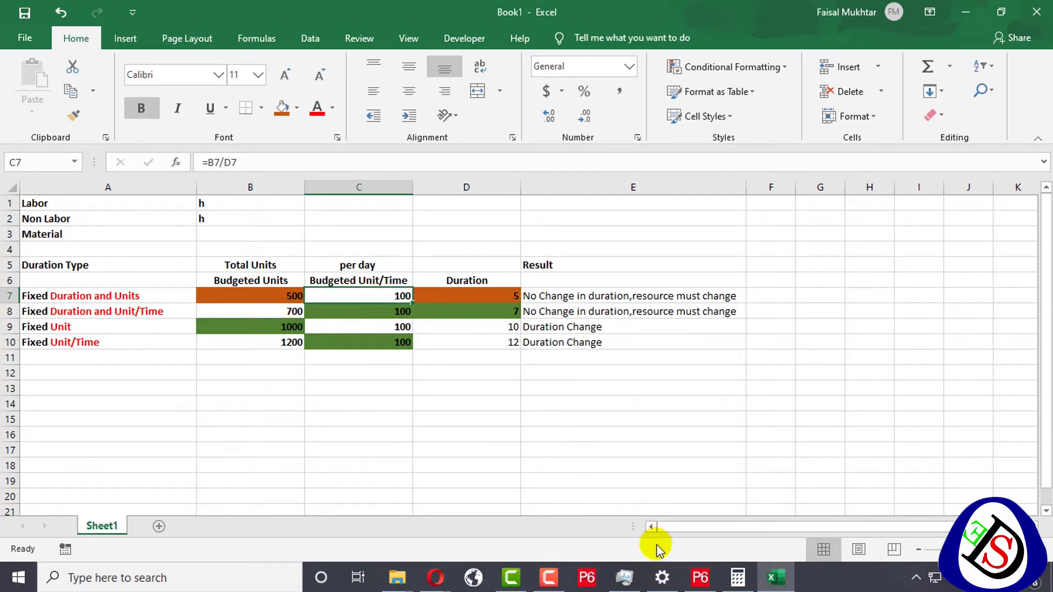
- Switch to Primavera P6 and assign the nonlabor resource EC Excavator to activity A
{"action": "left_click", "coordinate": [697, 576]}
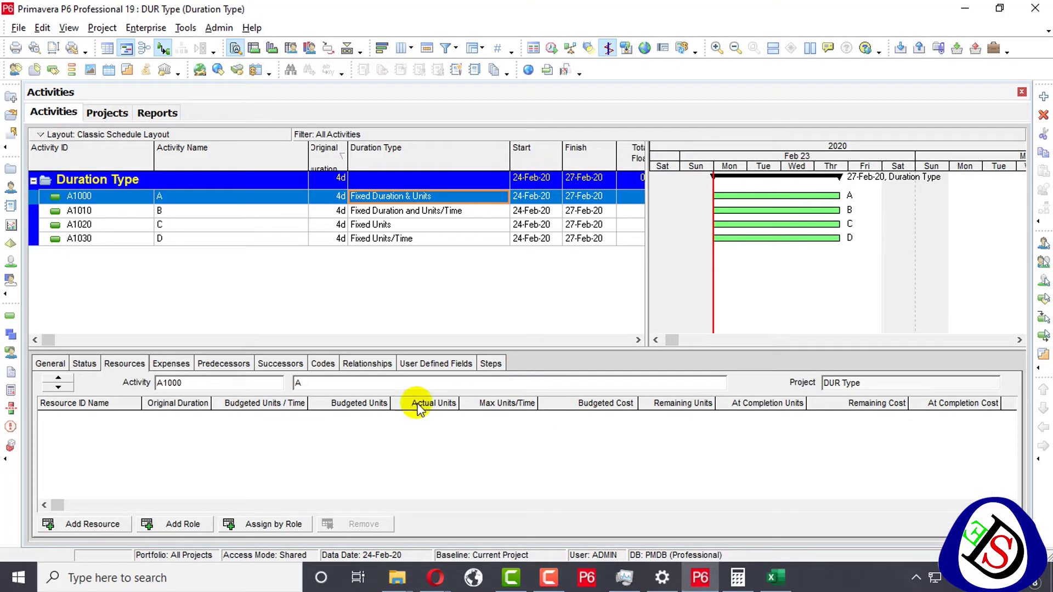
{"action": "left_click", "coordinate": [107, 522]}
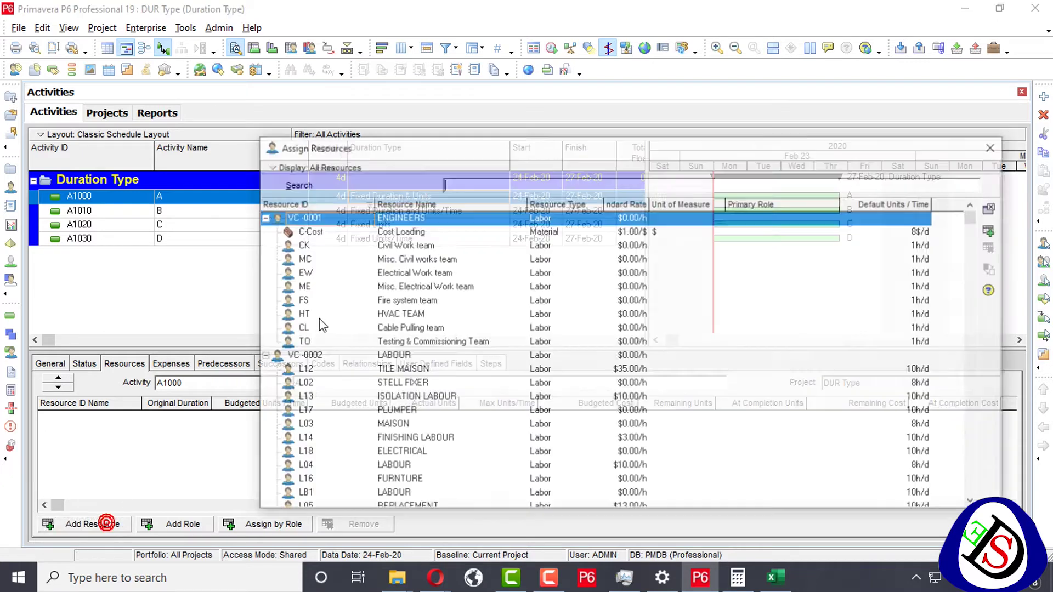
{"action": "scroll", "coordinate": [354, 268], "scroll_direction": "down", "scroll_amount": 12}
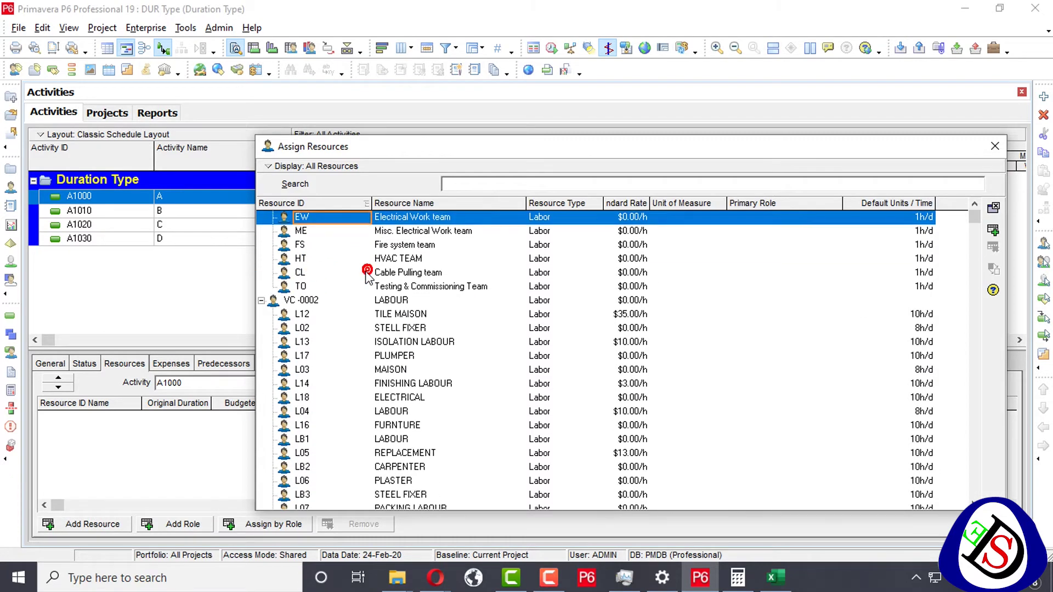
{"action": "double_click", "coordinate": [438, 314]}
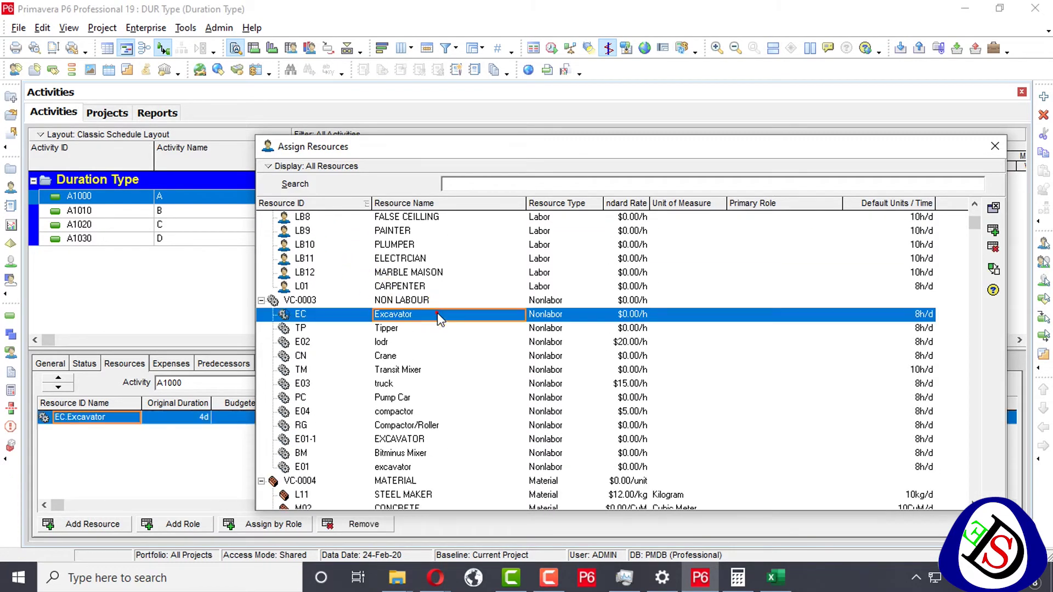
{"action": "left_click", "coordinate": [996, 146]}
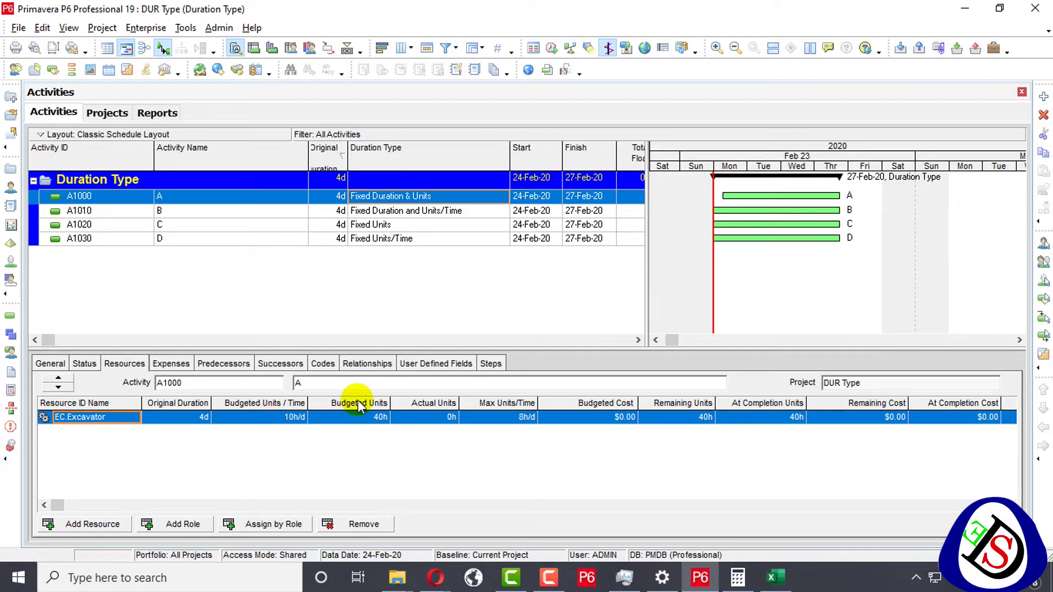
- Reorder the resource assignment columns to Budgeted Units, Budgeted Units / Time and Original Duration after the resource name
{"action": "left_click", "coordinate": [186, 407]}
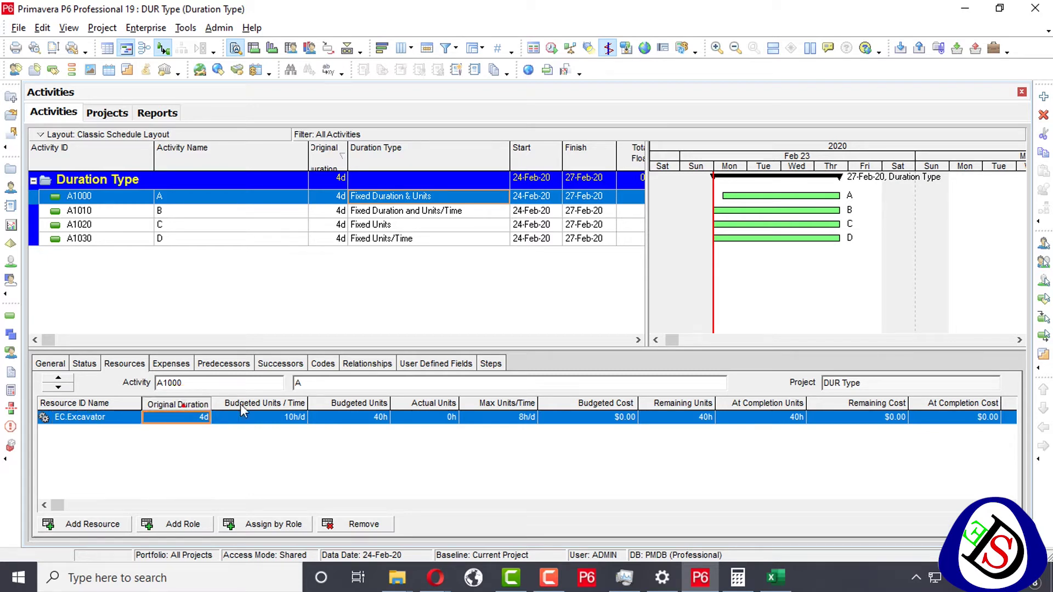
{"action": "left_click_drag", "start_coordinate": [382, 406], "coordinate": [378, 406]}
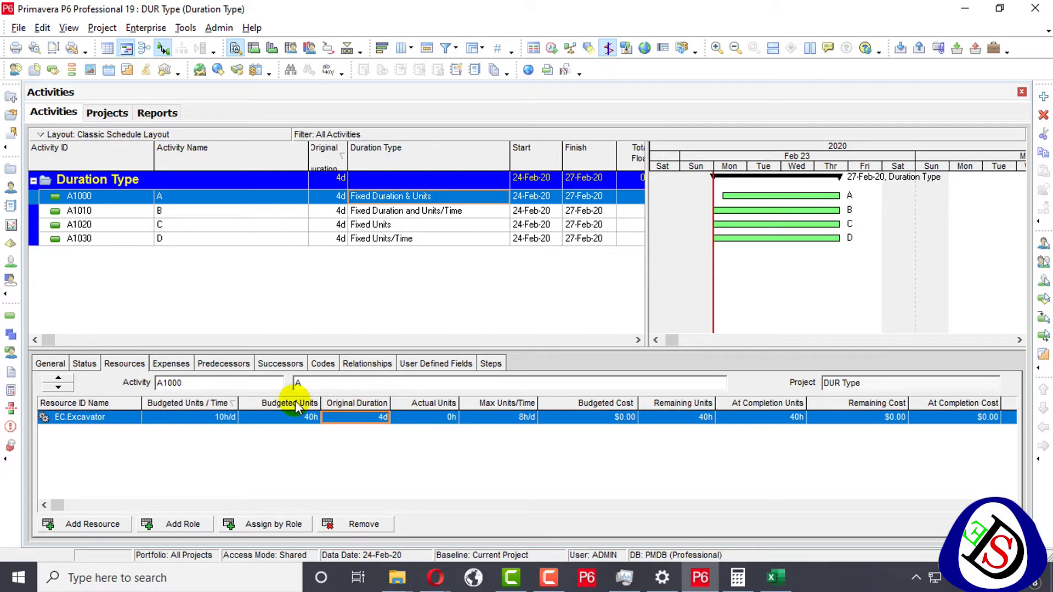
{"action": "left_click_drag", "start_coordinate": [295, 402], "coordinate": [186, 406]}
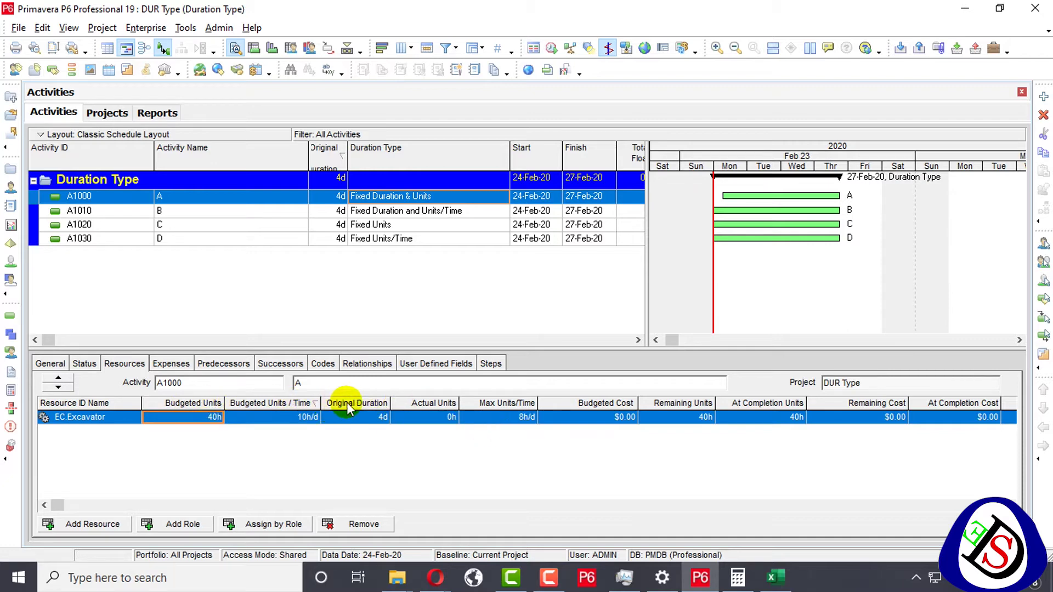
- Remove every resource assignment column after Original Duration, keeping Resource ID Name, Budgeted Units, Budgeted Units / Time and Original Duration
{"action": "right_click", "coordinate": [490, 406]}
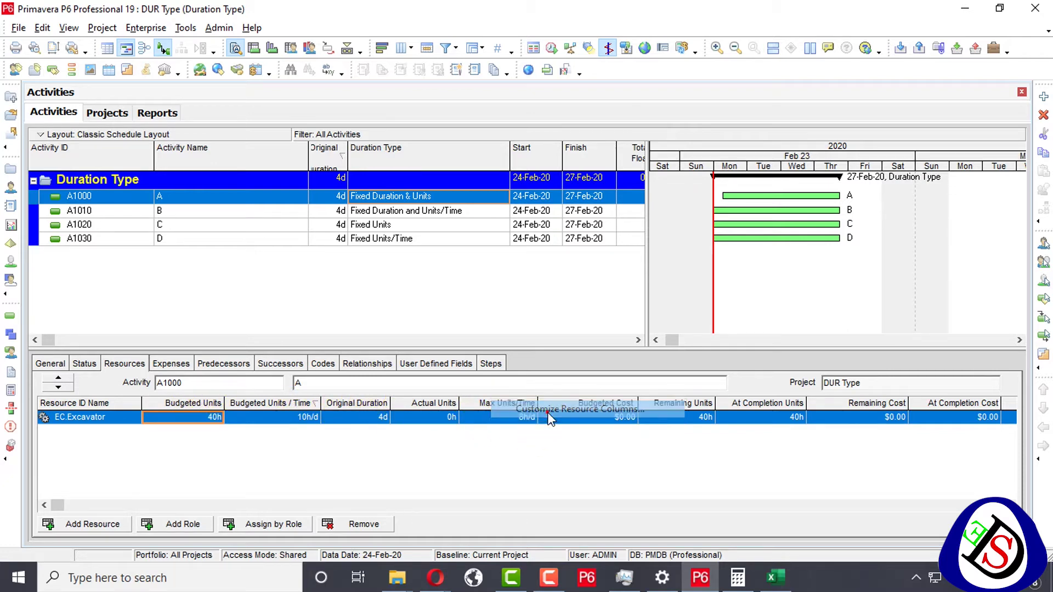
{"action": "left_click", "coordinate": [535, 408]}
{"action": "left_click", "coordinate": [524, 351]}
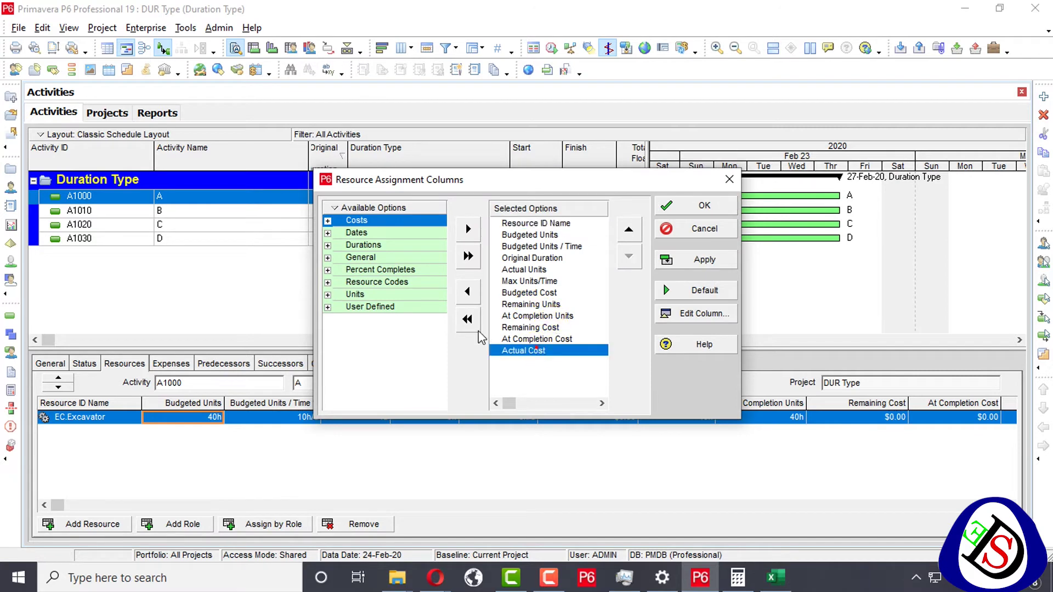
{"action": "left_click", "coordinate": [467, 292]}
{"action": "left_click", "coordinate": [468, 292]}
{"action": "left_click", "coordinate": [468, 292]}
{"action": "left_click", "coordinate": [468, 291]}
{"action": "left_click", "coordinate": [468, 292]}
{"action": "left_click", "coordinate": [468, 292]}
{"action": "left_click", "coordinate": [468, 292]}
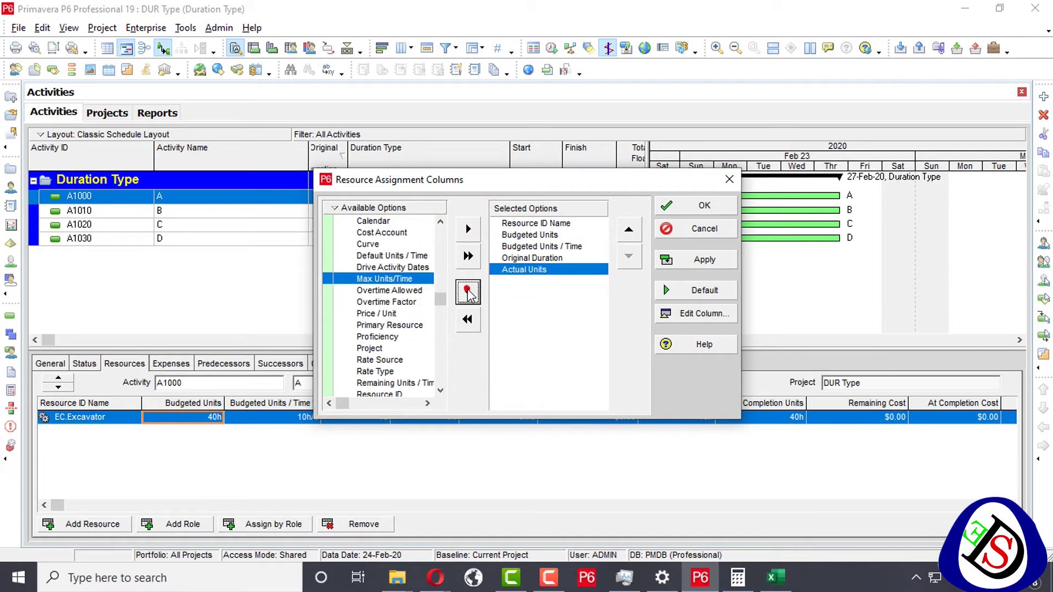
{"action": "left_click", "coordinate": [468, 292]}
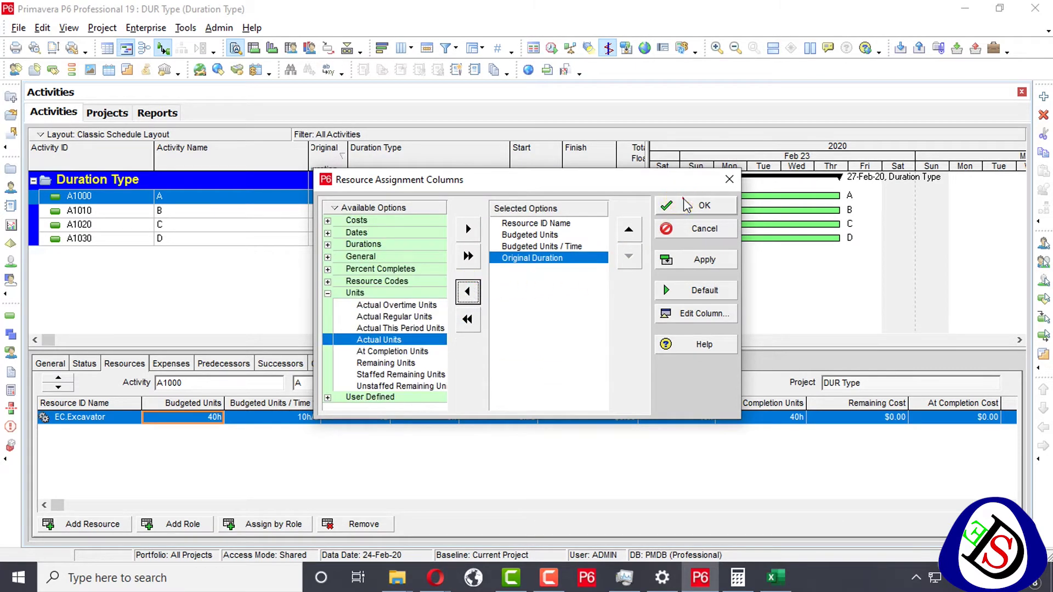
{"action": "left_click", "coordinate": [696, 206]}
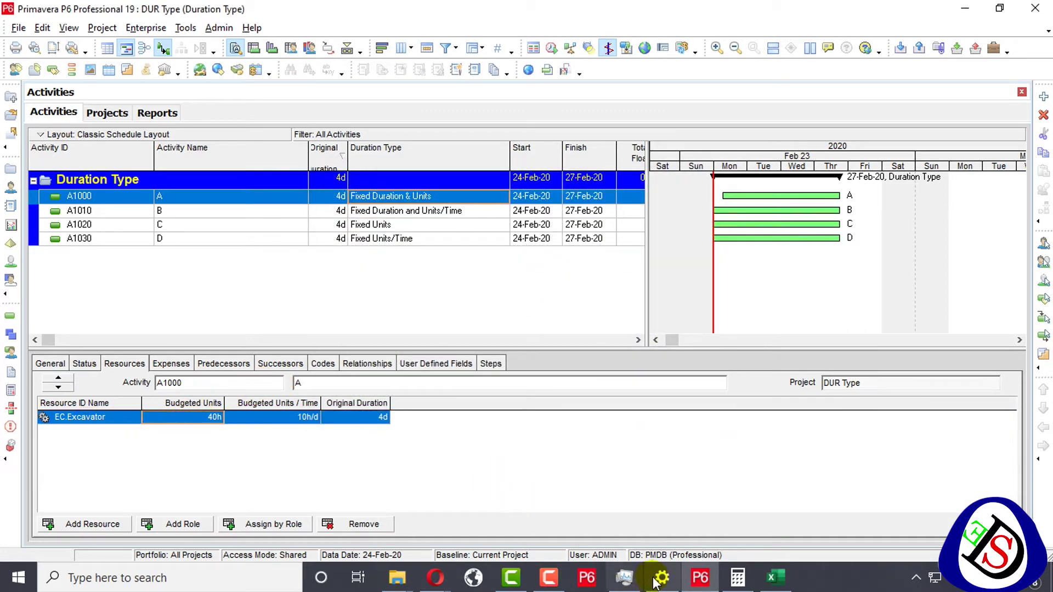
- Check the Fixed Duration and Units row of the Excel comparison table against activity A's resource assignment, then return to Primavera P6
{"action": "left_click", "coordinate": [779, 577]}
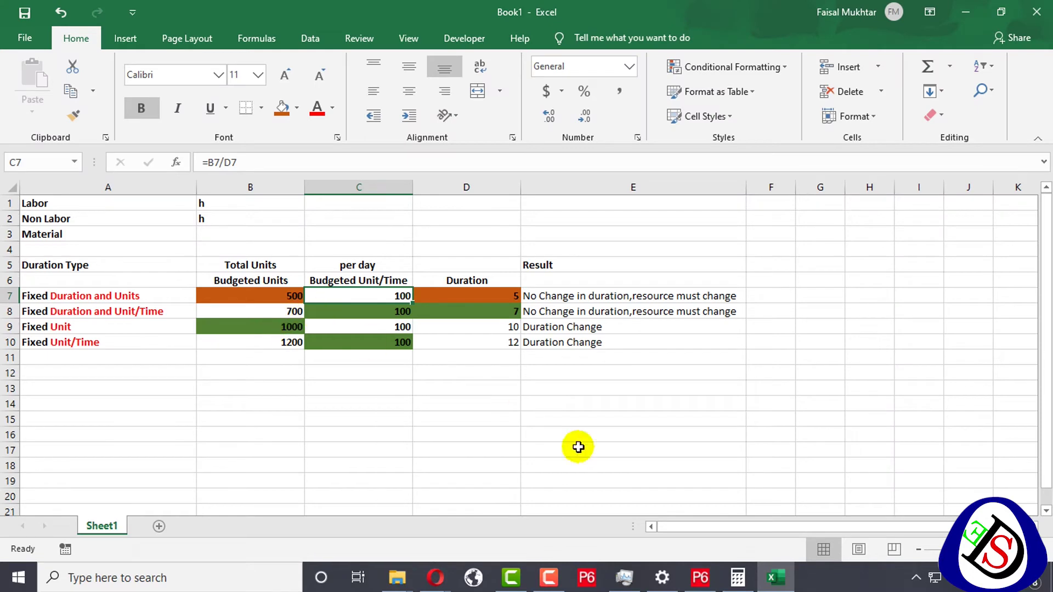
{"action": "left_click", "coordinate": [777, 577]}
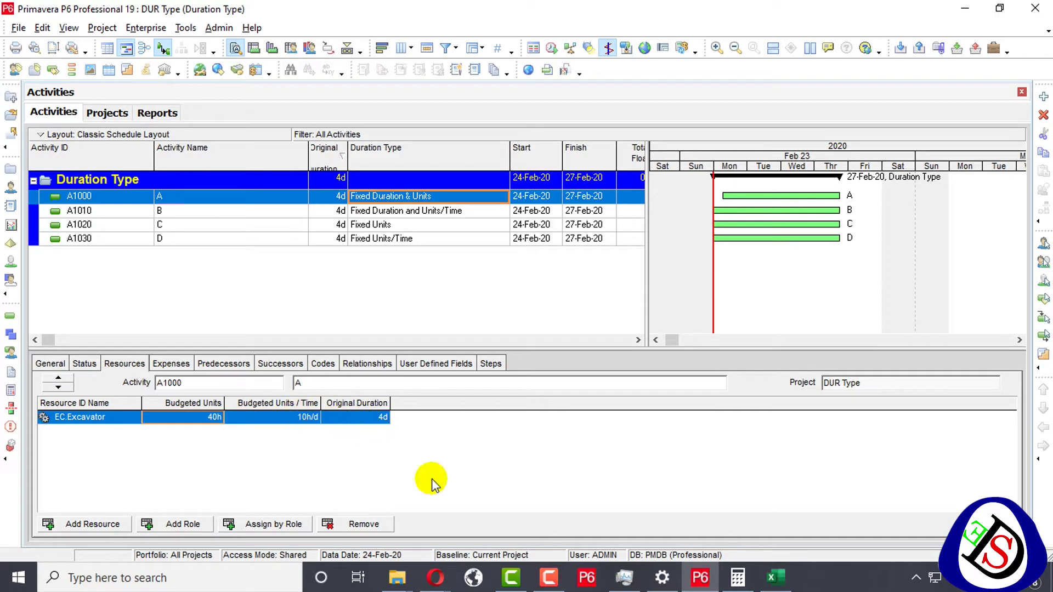
{"action": "left_click", "coordinate": [775, 578]}
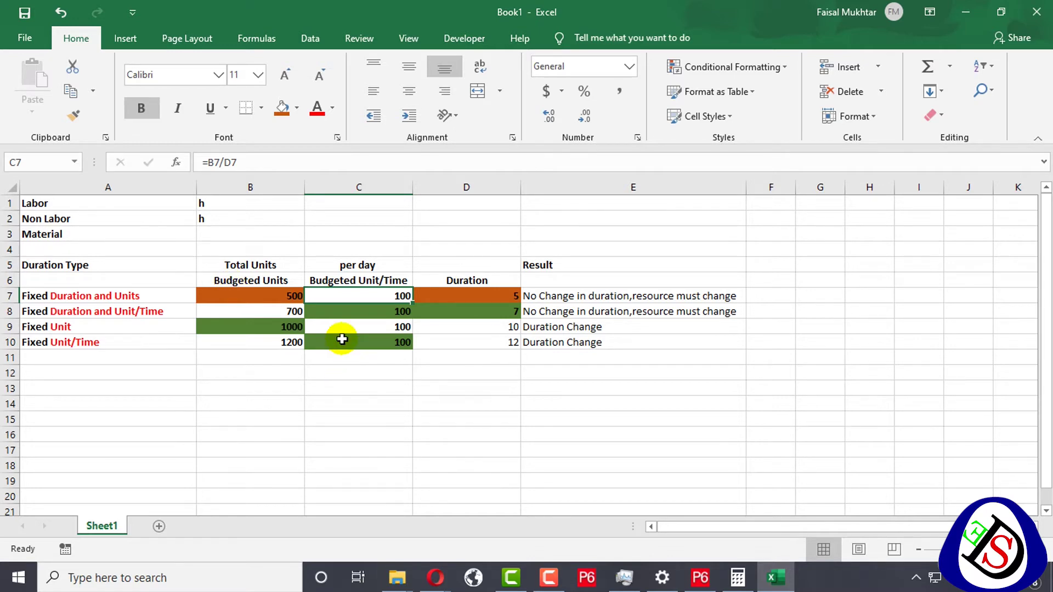
{"action": "left_click", "coordinate": [966, 9]}
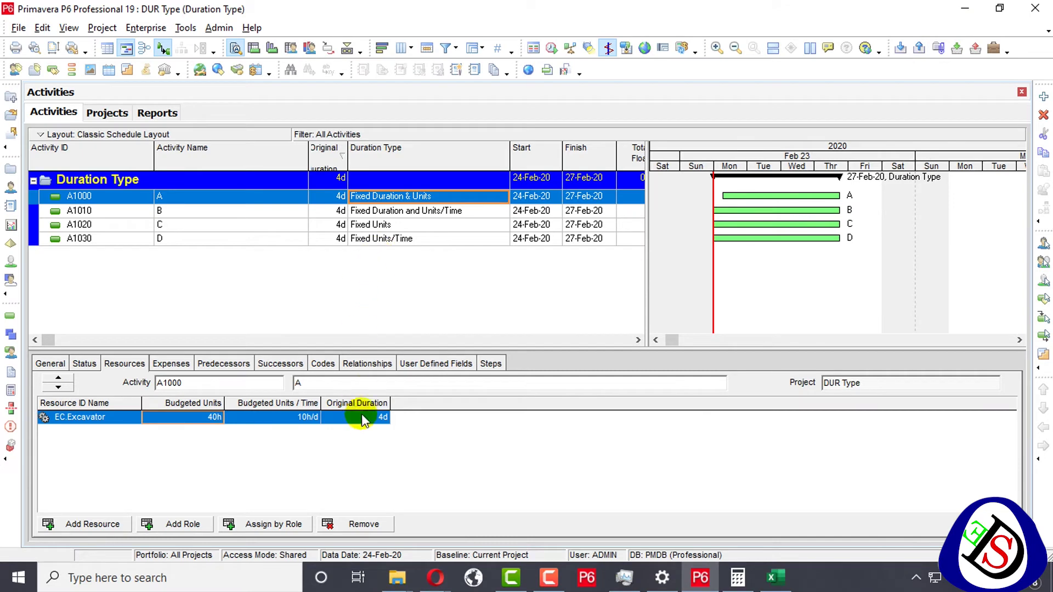
- Set the original duration of activity A's excavator assignment to 5, 4, 6 and finally 7 days in turn
{"action": "left_click", "coordinate": [378, 419]}
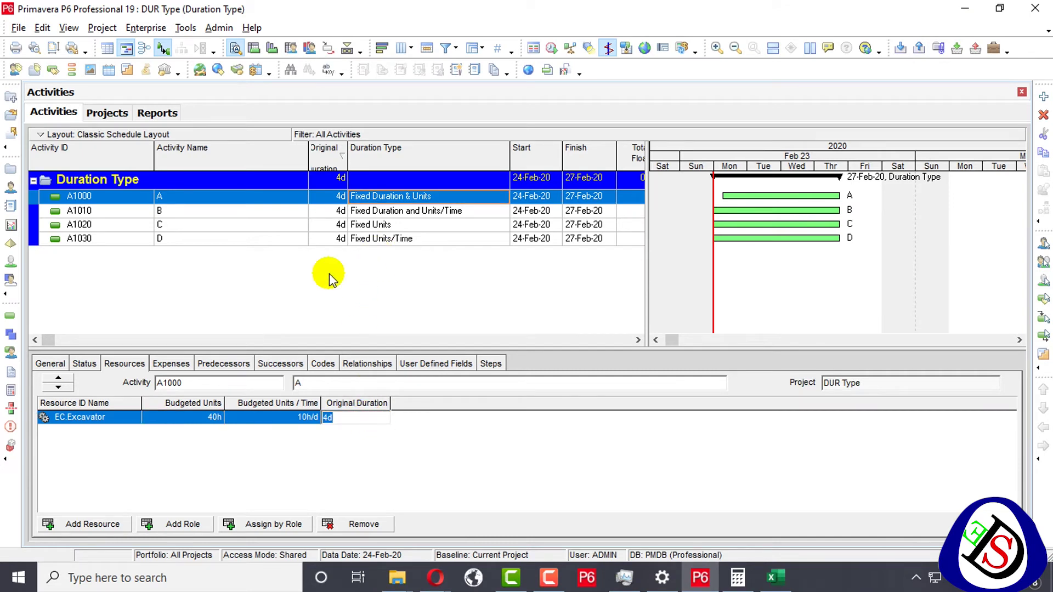
{"action": "type", "text": "5"}
{"action": "key", "text": "Return"}
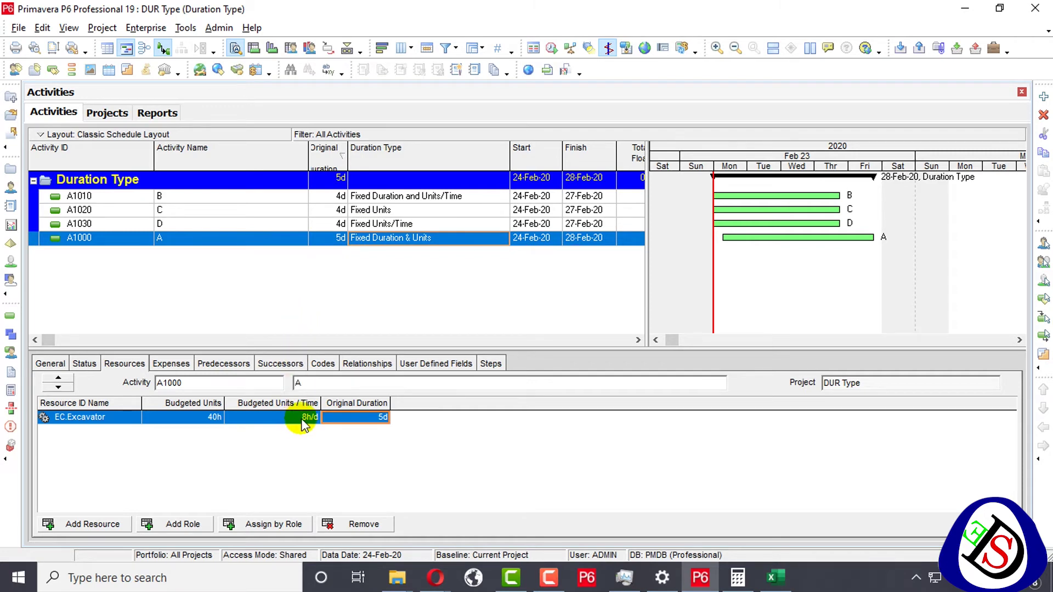
{"action": "type", "text": "4"}
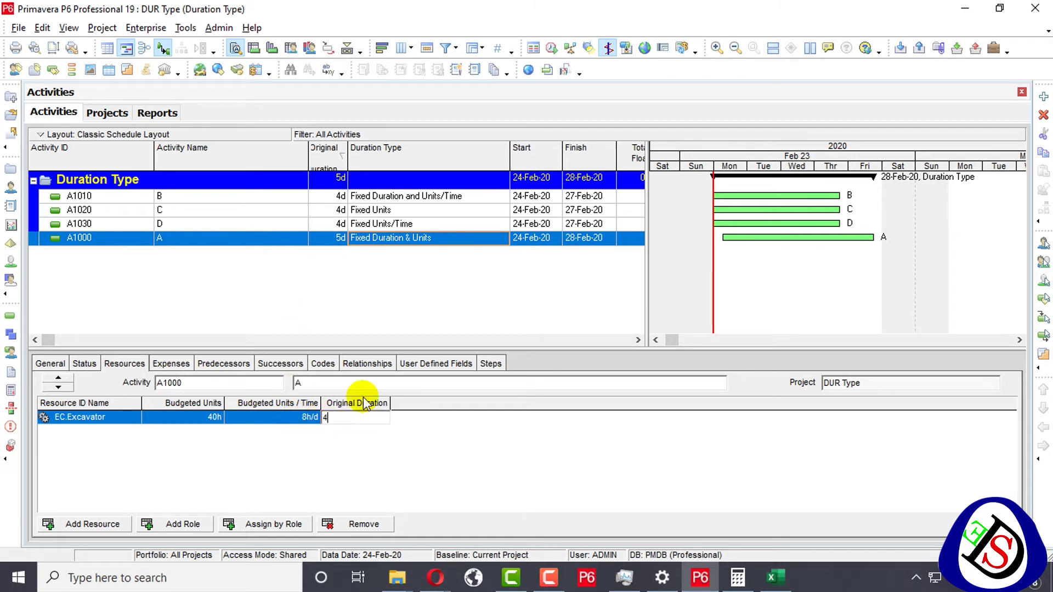
{"action": "key", "text": "Return"}
{"action": "type", "text": "6"}
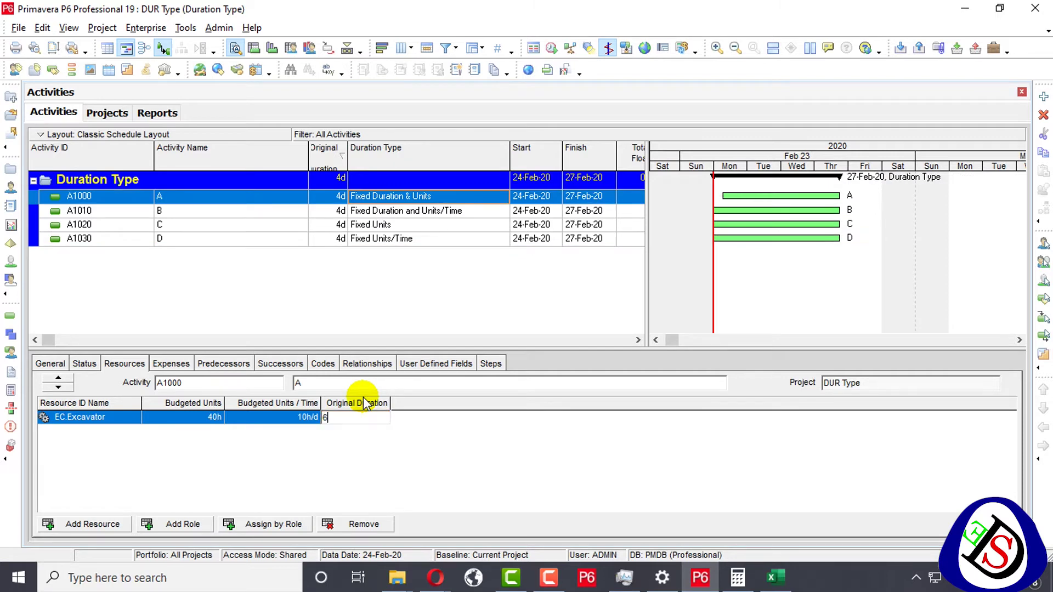
{"action": "key", "text": "Return"}
{"action": "type", "text": "7"}
{"action": "key", "text": "Return"}
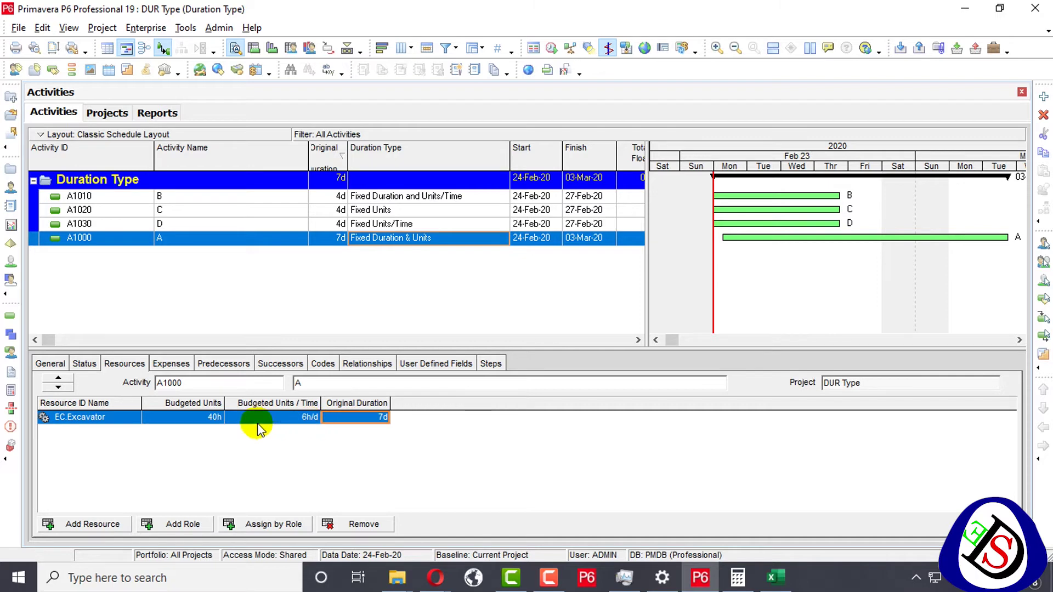
- Set the budgeted units of activity A's excavator assignment to 80 and then to 100 hours
{"action": "left_click", "coordinate": [212, 418]}
{"action": "double_click", "coordinate": [183, 419]}
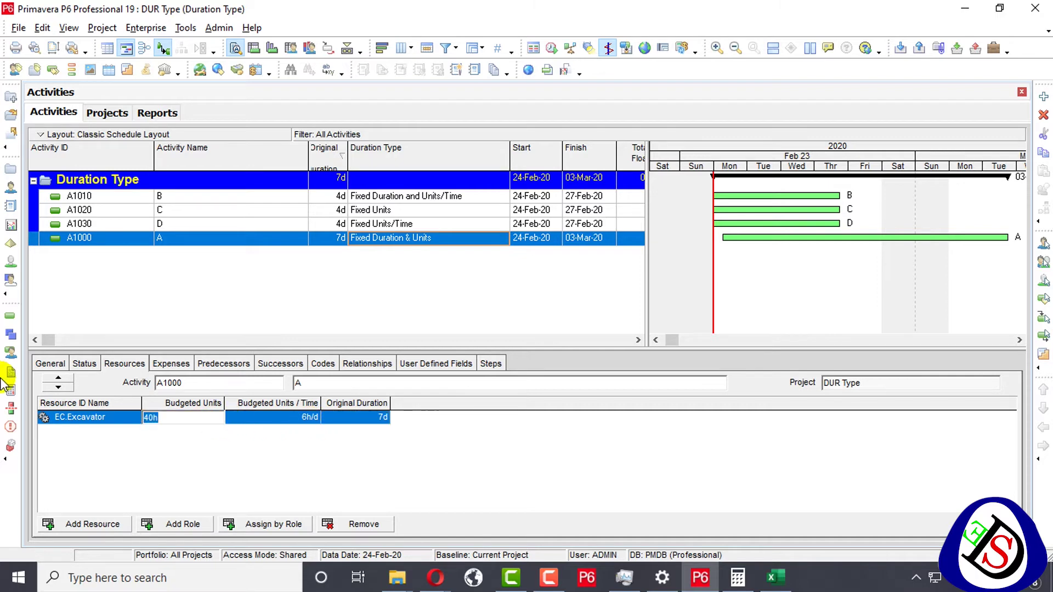
{"action": "type", "text": "80"}
{"action": "key", "text": "Return"}
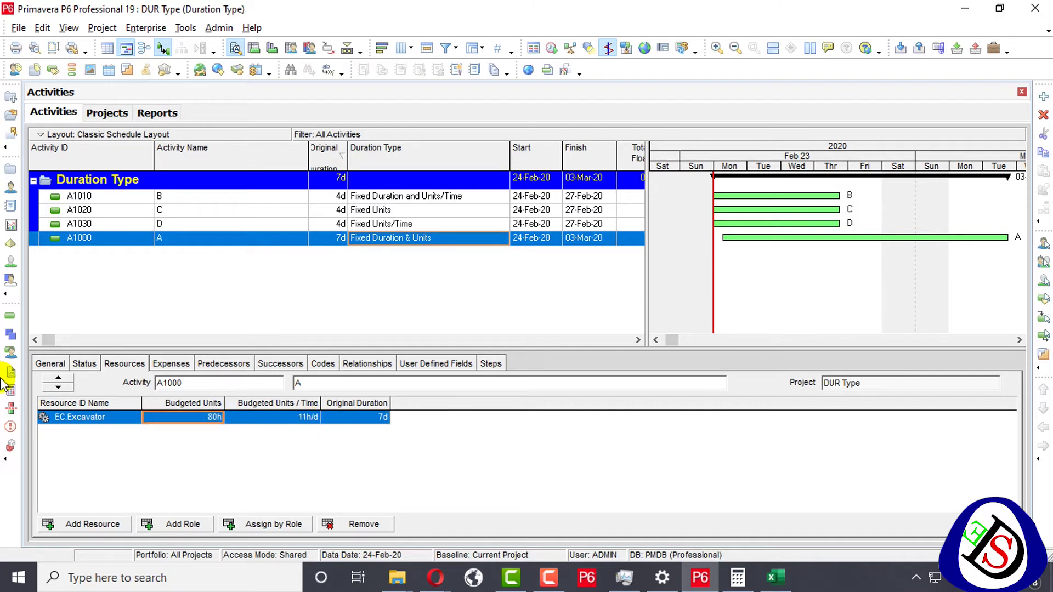
{"action": "type", "text": "100"}
{"action": "key", "text": "Return"}
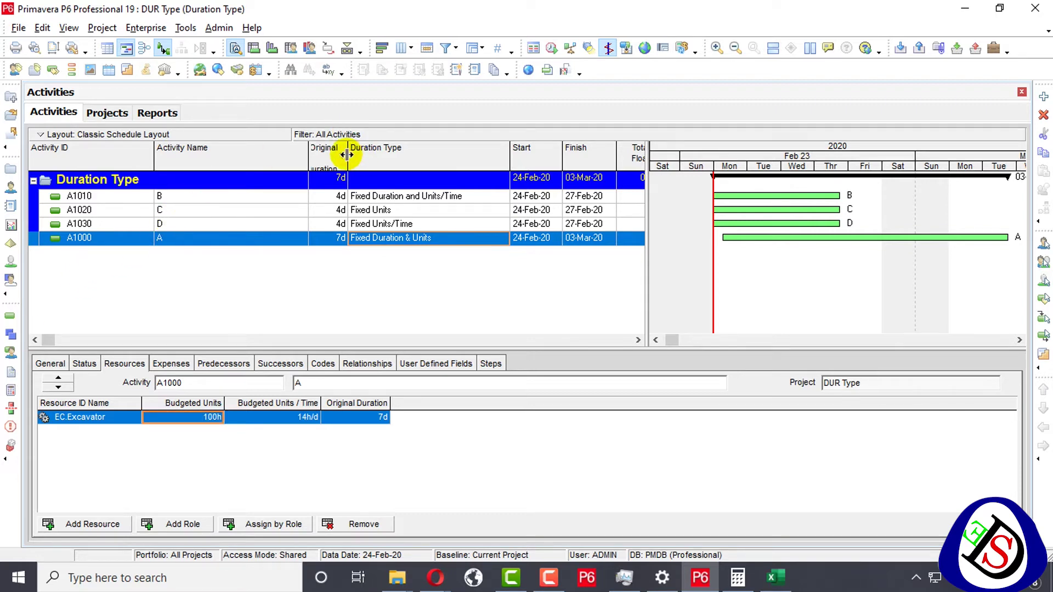
- Widen the Original Duration column in the activity table and sort the activities by activity name
{"action": "left_click_drag", "start_coordinate": [347, 152], "coordinate": [369, 152]}
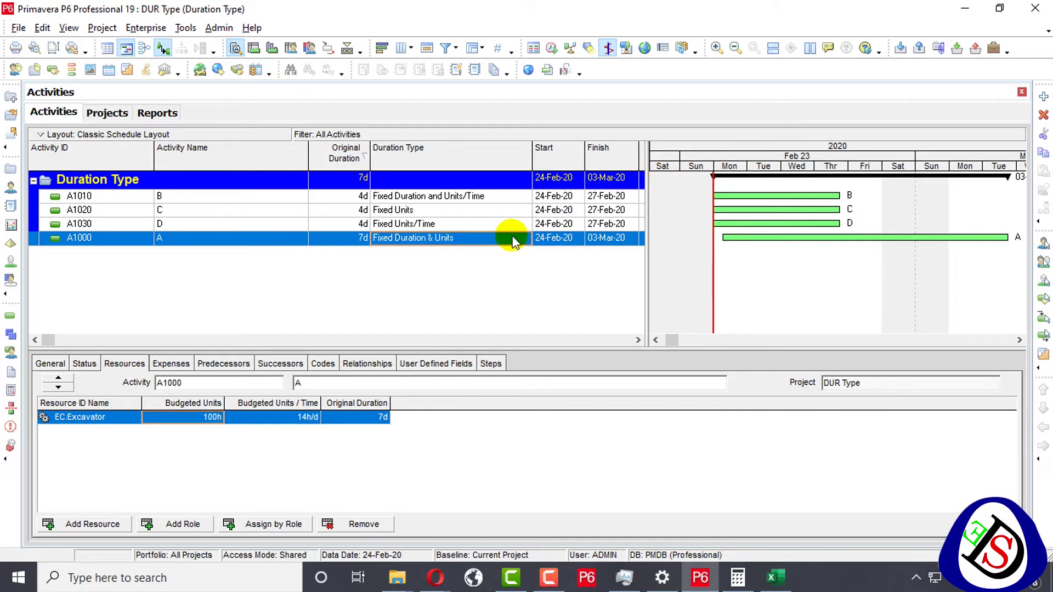
{"action": "left_click", "coordinate": [196, 156]}
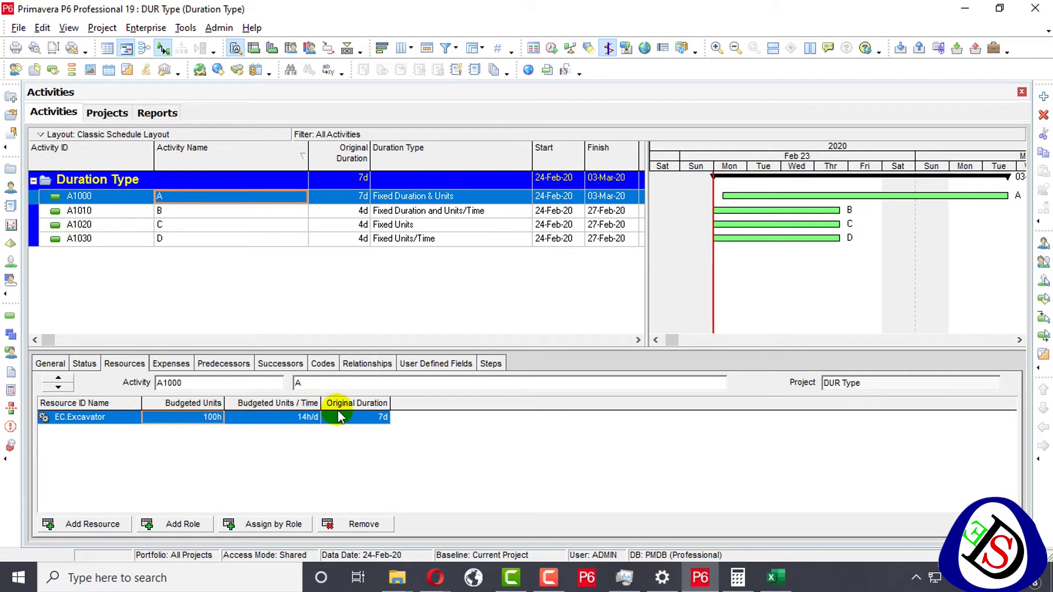
{"action": "left_click", "coordinate": [505, 315]}
- Switch to Excel and review the Fixed Duration and Unit/Time row, including its duration, budgeted unit/time and the budgeted units formula
{"action": "key", "text": "alt+Tab"}
{"action": "left_click", "coordinate": [7, 305]}
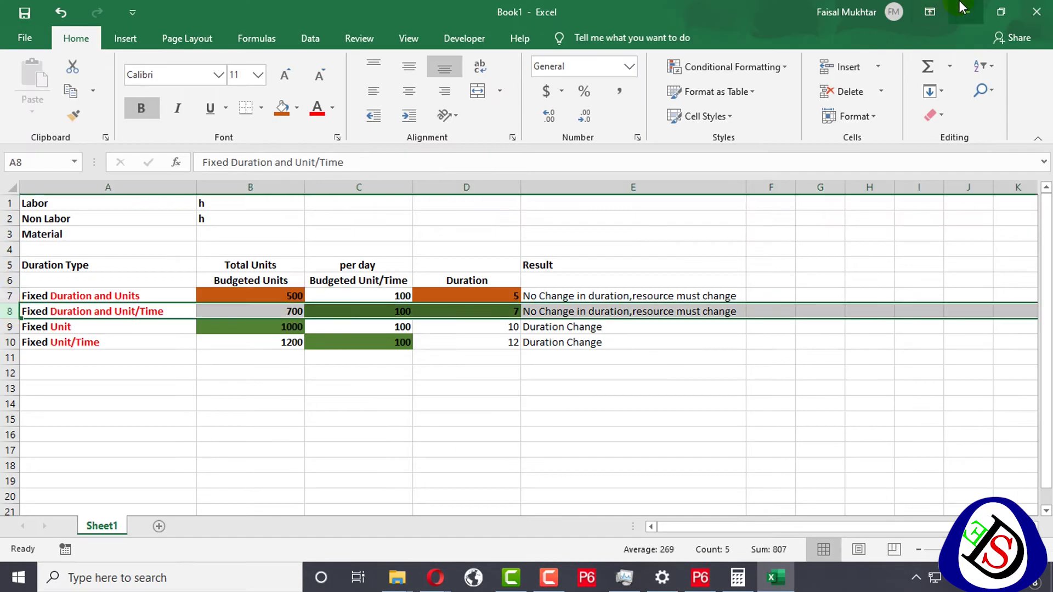
{"action": "key", "text": "alt+Tab"}
{"action": "left_click", "coordinate": [788, 586]}
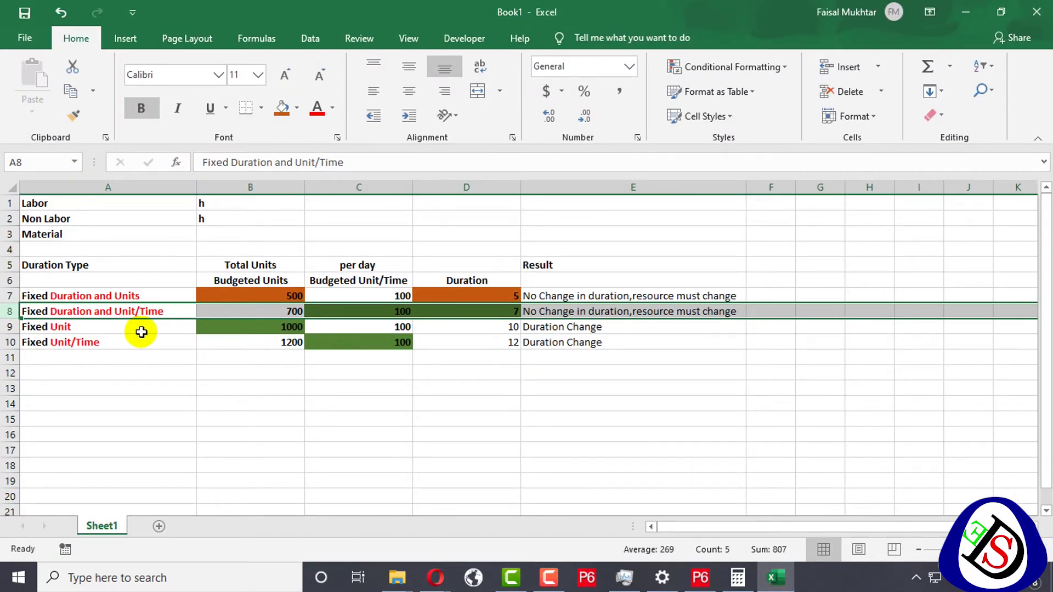
{"action": "left_click", "coordinate": [556, 356]}
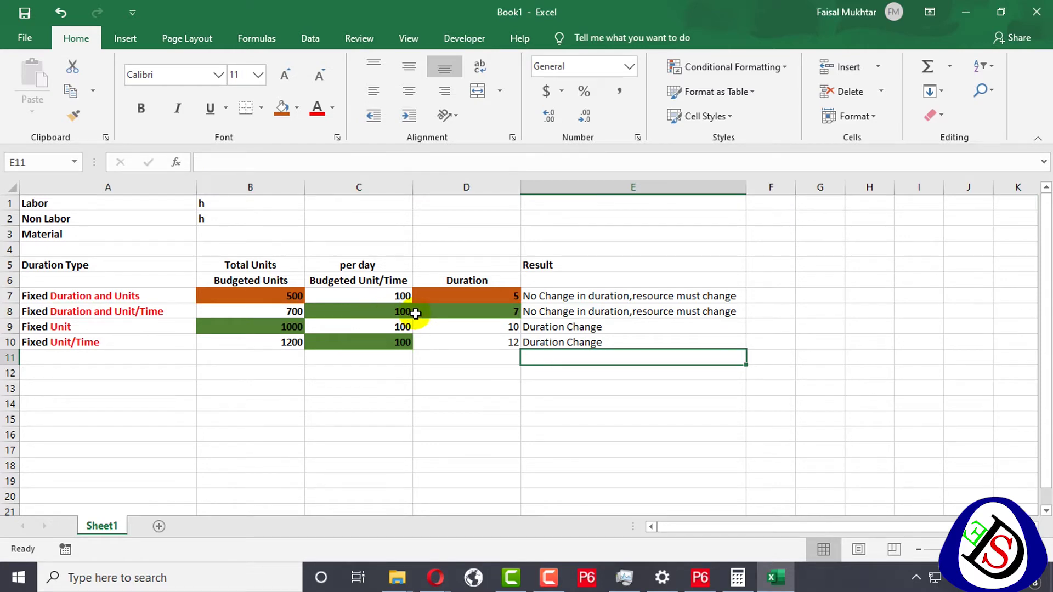
{"action": "left_click", "coordinate": [463, 312]}
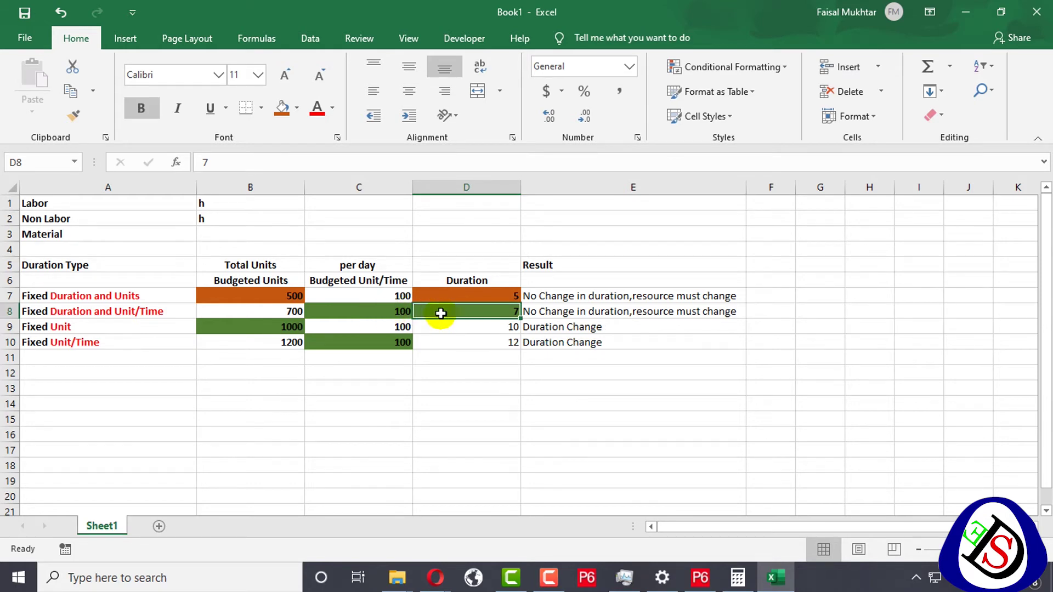
{"action": "left_click", "coordinate": [399, 311]}
{"action": "left_click", "coordinate": [280, 312]}
{"action": "left_click", "coordinate": [280, 312]}
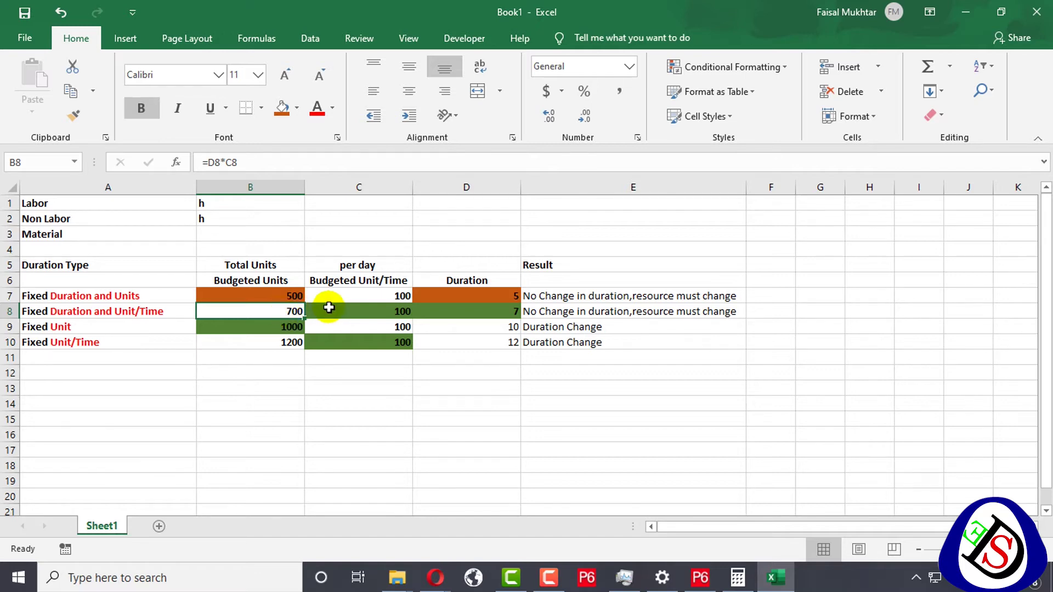
- Switch back to Primavera P6 and set the original duration of activity A's excavator assignment to 8 days
{"action": "left_click", "coordinate": [965, 12]}
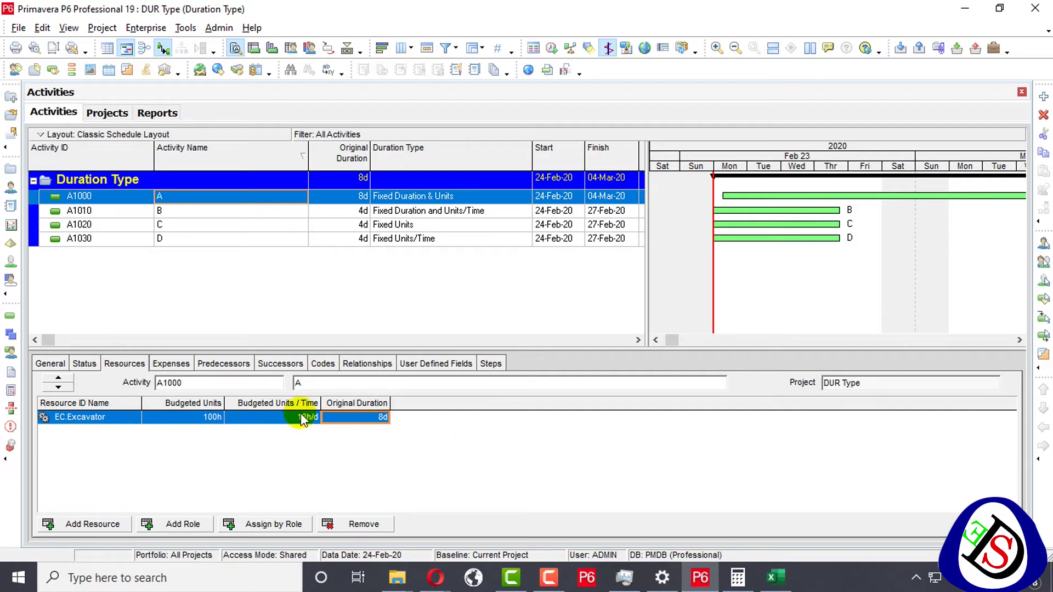
{"action": "left_click", "coordinate": [367, 417]}
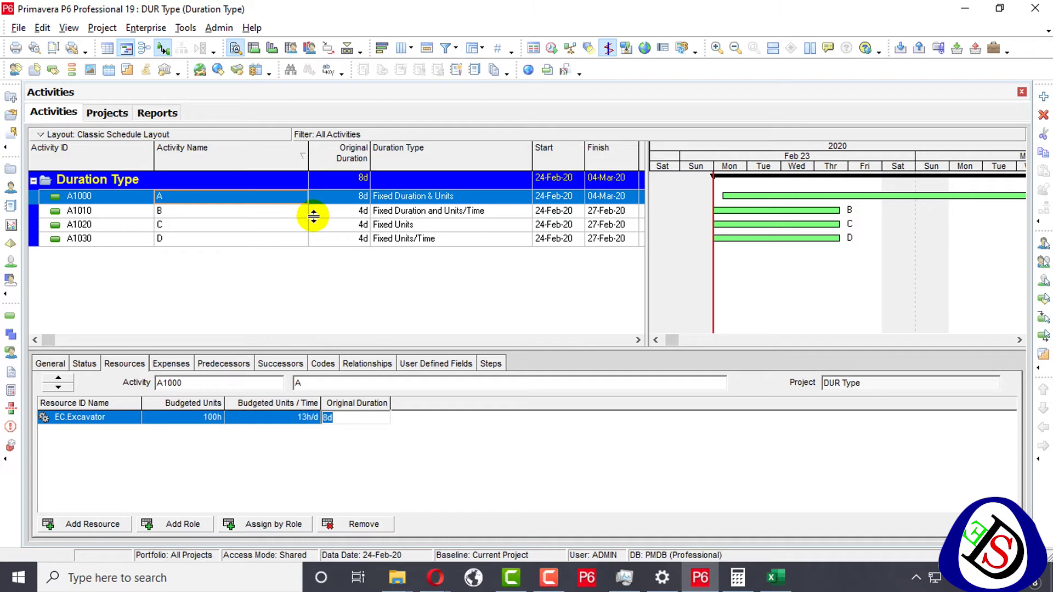
- Assign the nonlabor resource EC Excavator to activity B
{"action": "left_click", "coordinate": [289, 218]}
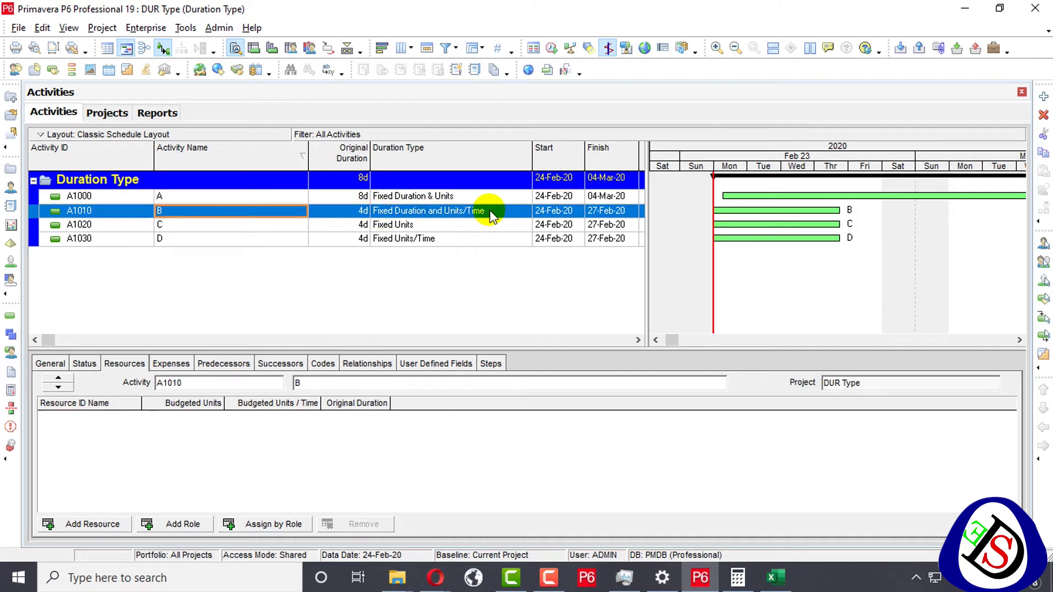
{"action": "left_click", "coordinate": [90, 524]}
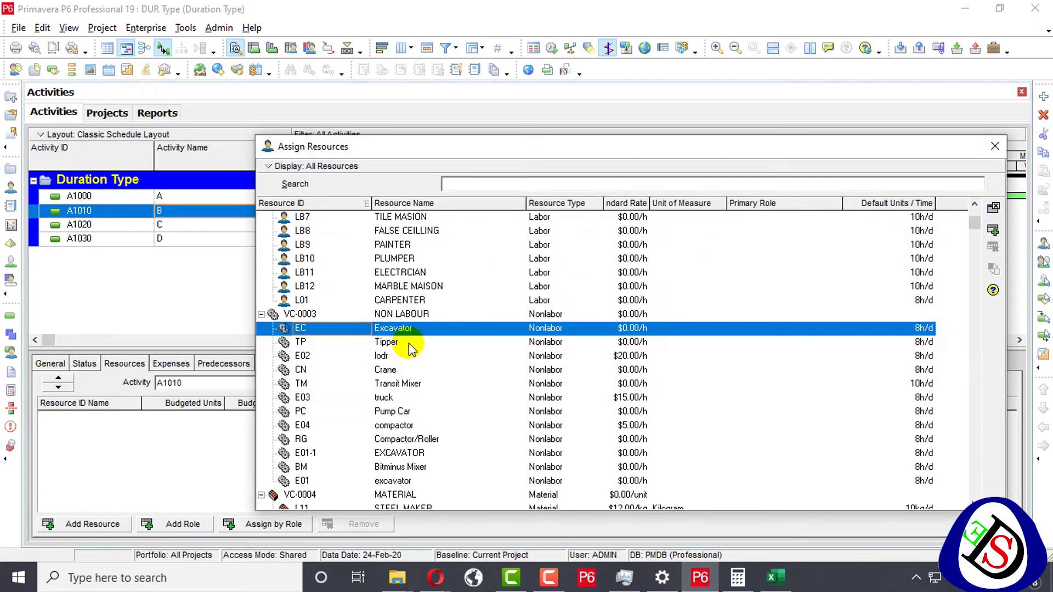
{"action": "double_click", "coordinate": [406, 328]}
{"action": "left_click", "coordinate": [994, 147]}
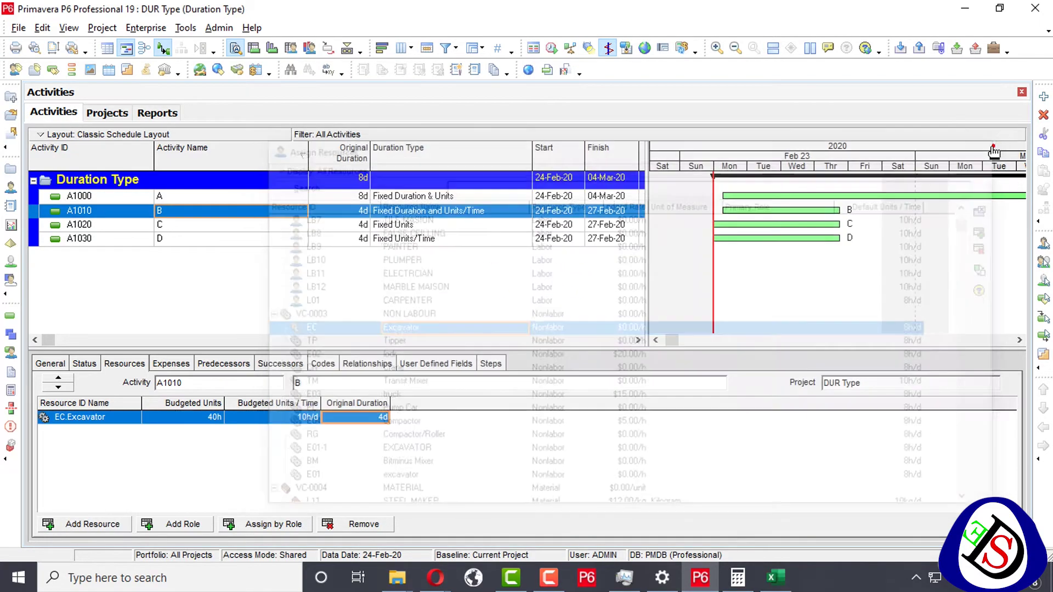
- Set the original duration of activity B's excavator assignment to 7 days
{"action": "left_click", "coordinate": [380, 423]}
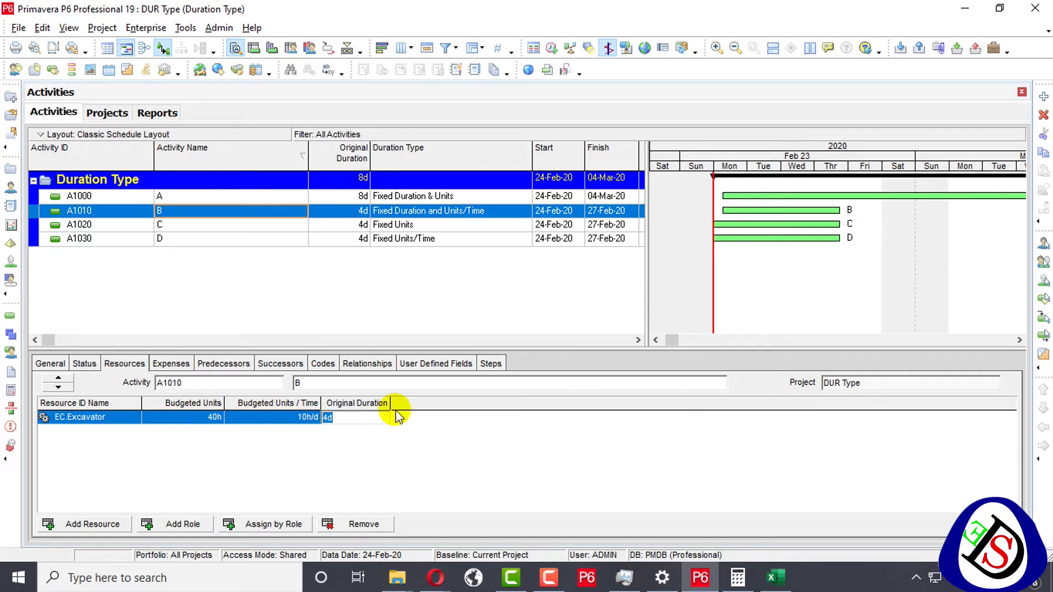
{"action": "key", "text": "BackSpace"}
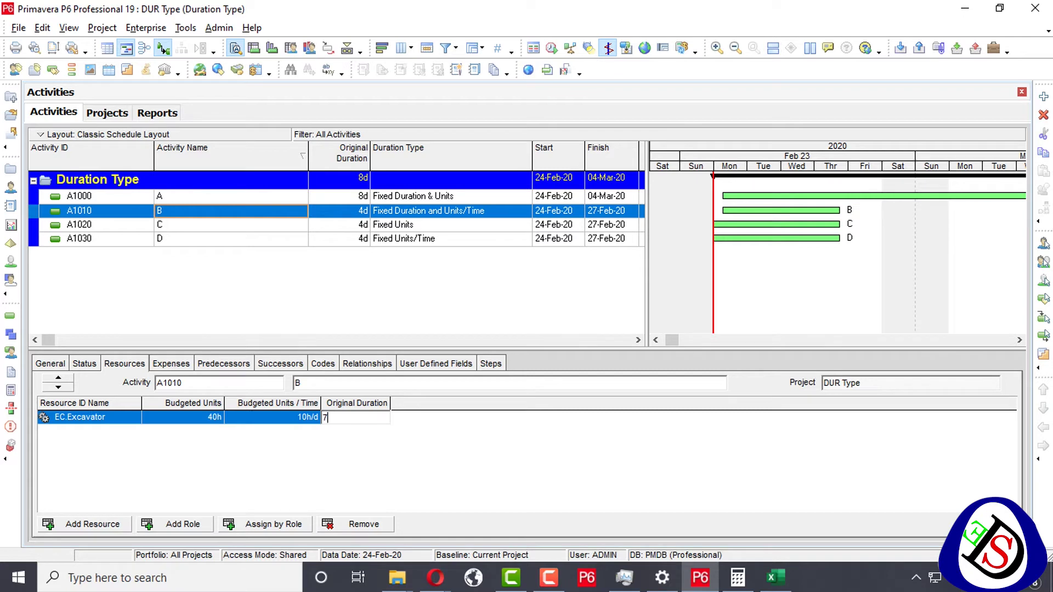
{"action": "type", "text": "7"}
{"action": "key", "text": "Return"}
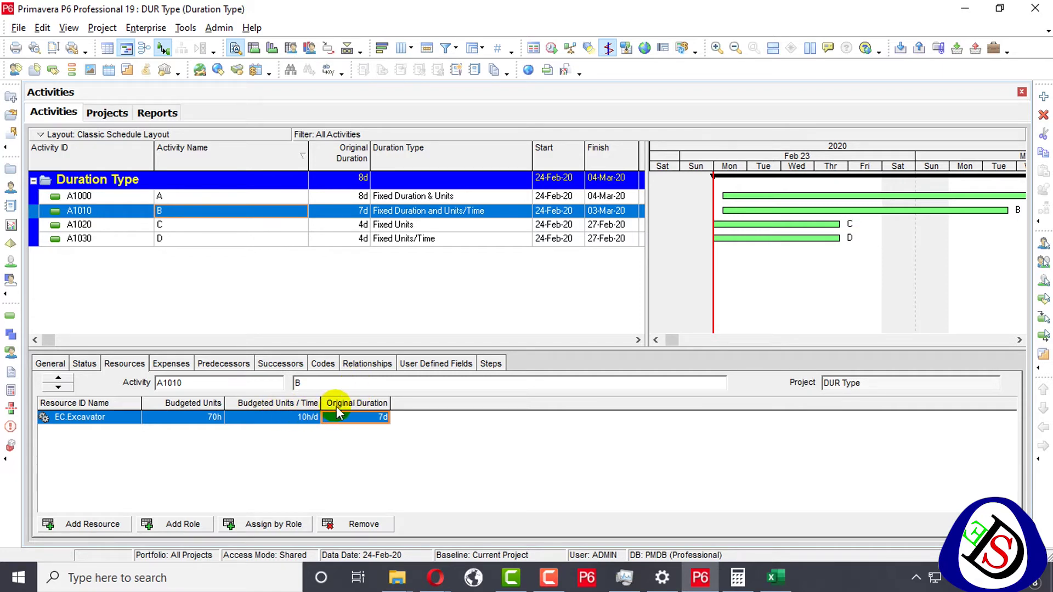
- Set the budgeted units/time of activity B's excavator assignment to 20 h/d
{"action": "left_click", "coordinate": [306, 419]}
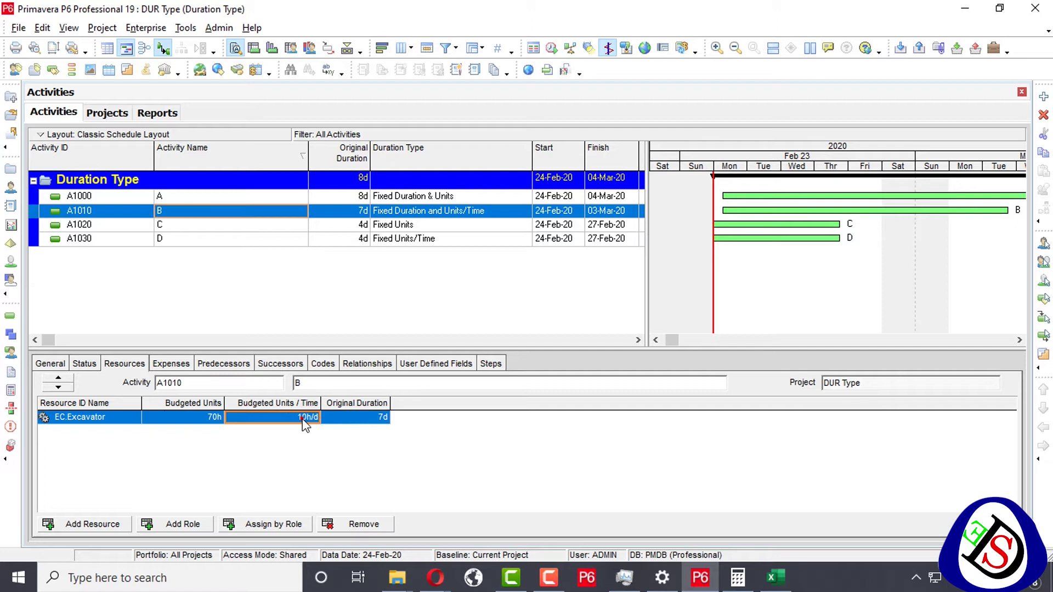
{"action": "double_click", "coordinate": [246, 418]}
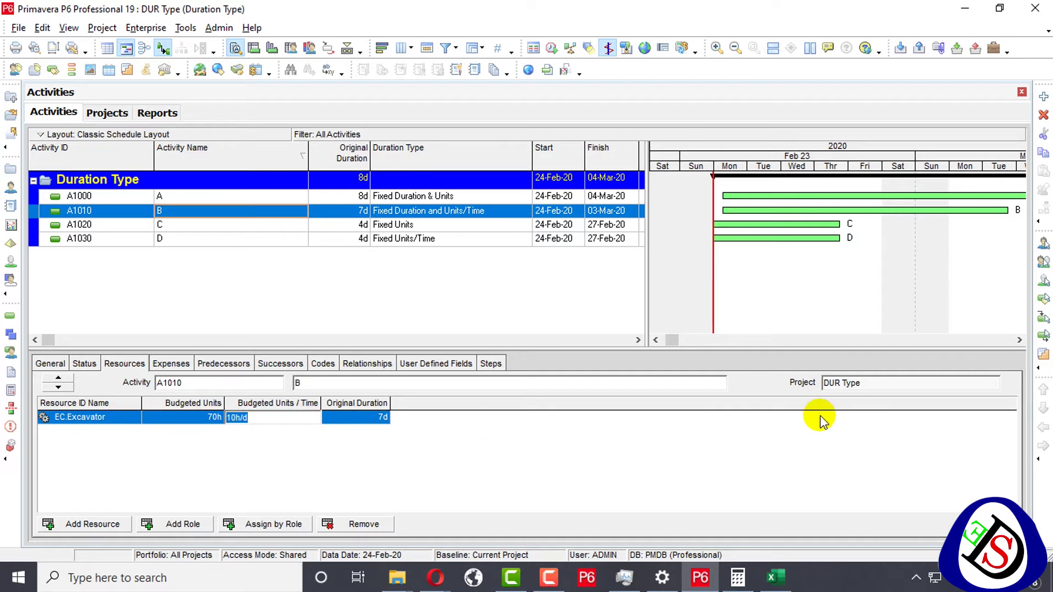
{"action": "type", "text": "100"}
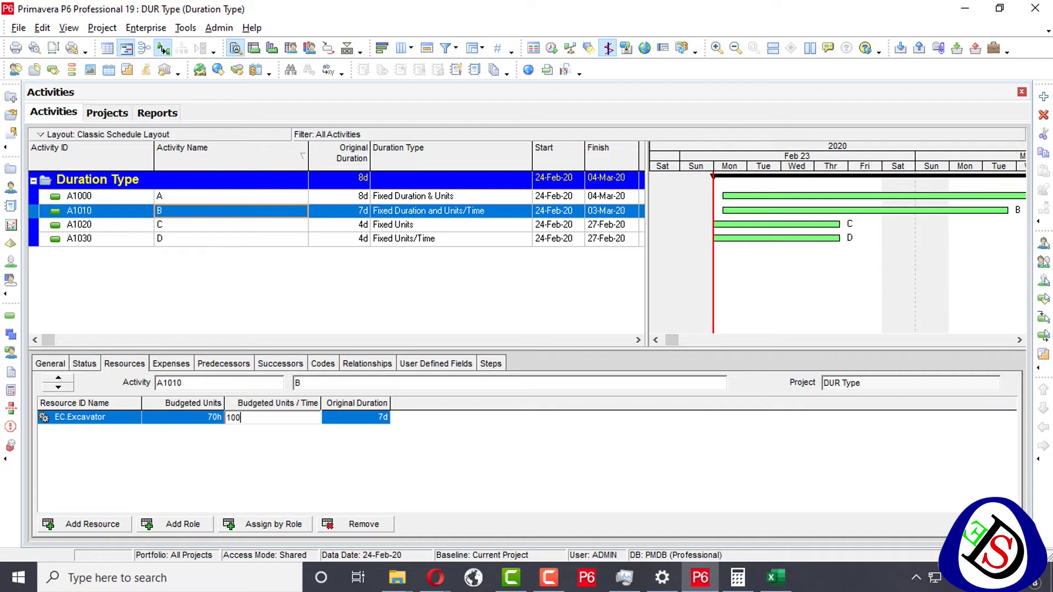
{"action": "key", "text": "BackSpace"}
{"action": "key", "text": "BackSpace"}
{"action": "key", "text": "BackSpace"}
{"action": "type", "text": "20"}
{"action": "left_click", "coordinate": [821, 421]}
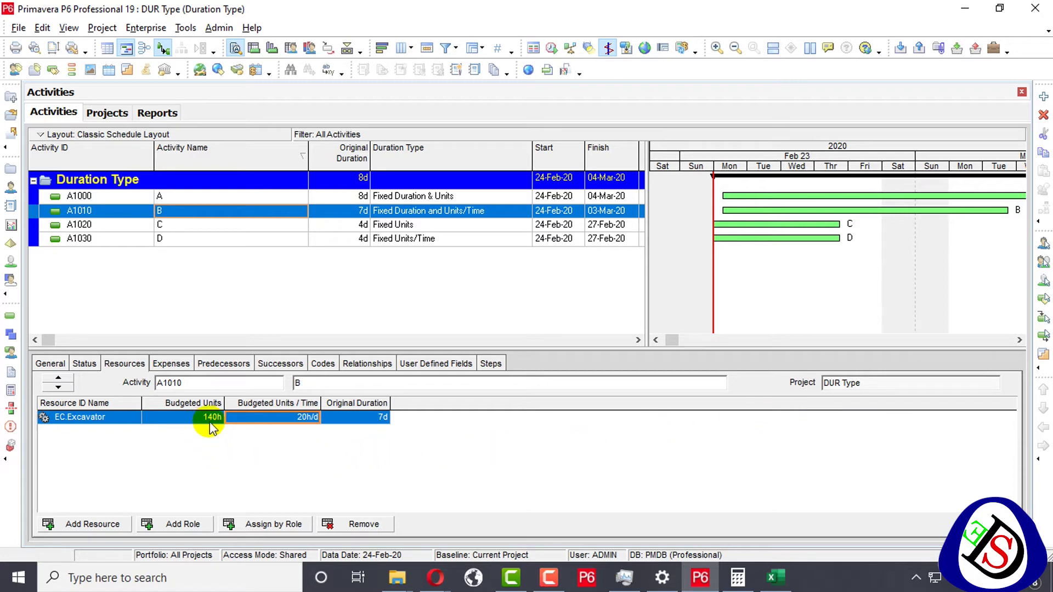
- Return the budgeted units/time of activity B's excavator assignment to 10 h/d
{"action": "left_click", "coordinate": [245, 422]}
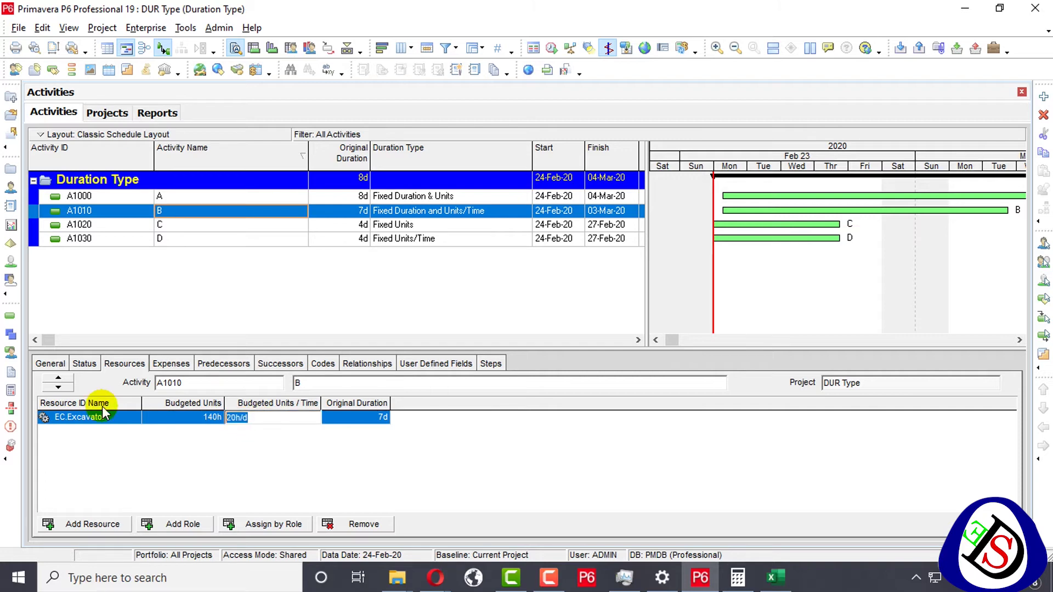
{"action": "type", "text": "10"}
{"action": "key", "text": "Return"}
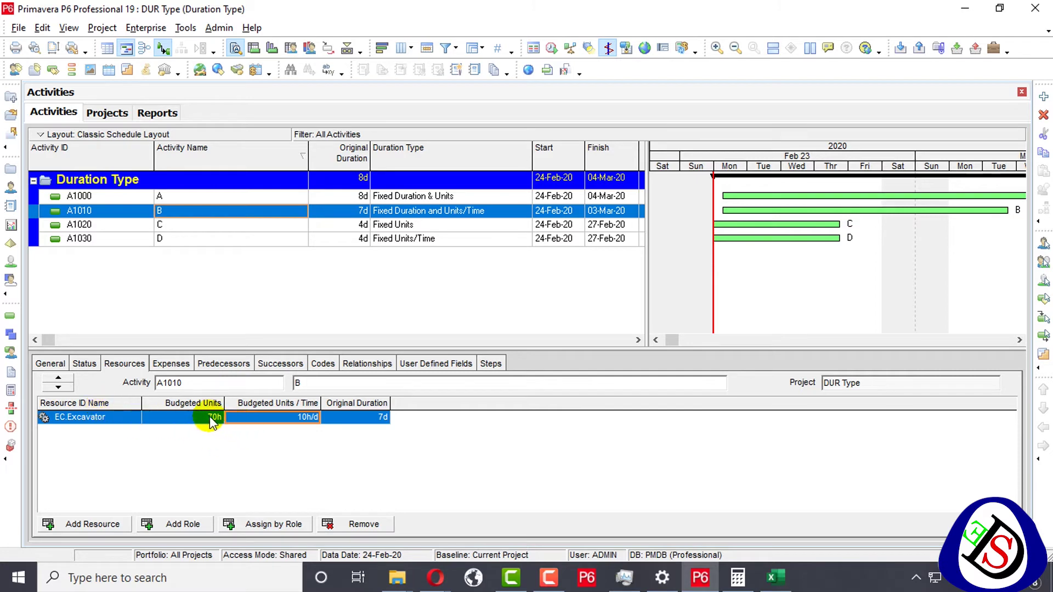
- Set the original duration of activity B's excavator assignment to 5 days
{"action": "left_click", "coordinate": [354, 417]}
{"action": "type", "text": "5"}
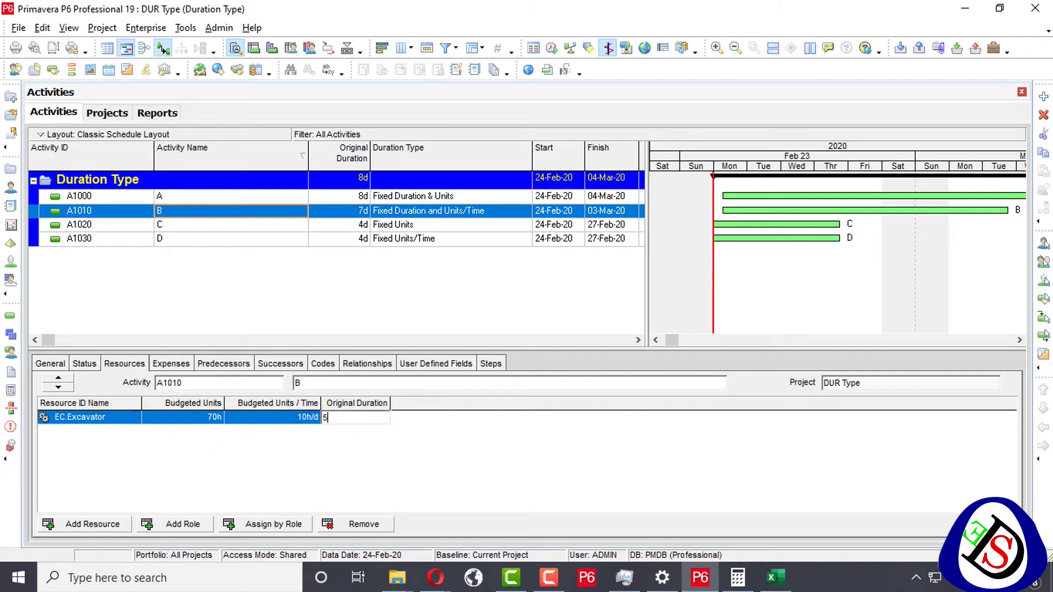
{"action": "key", "text": "Return"}
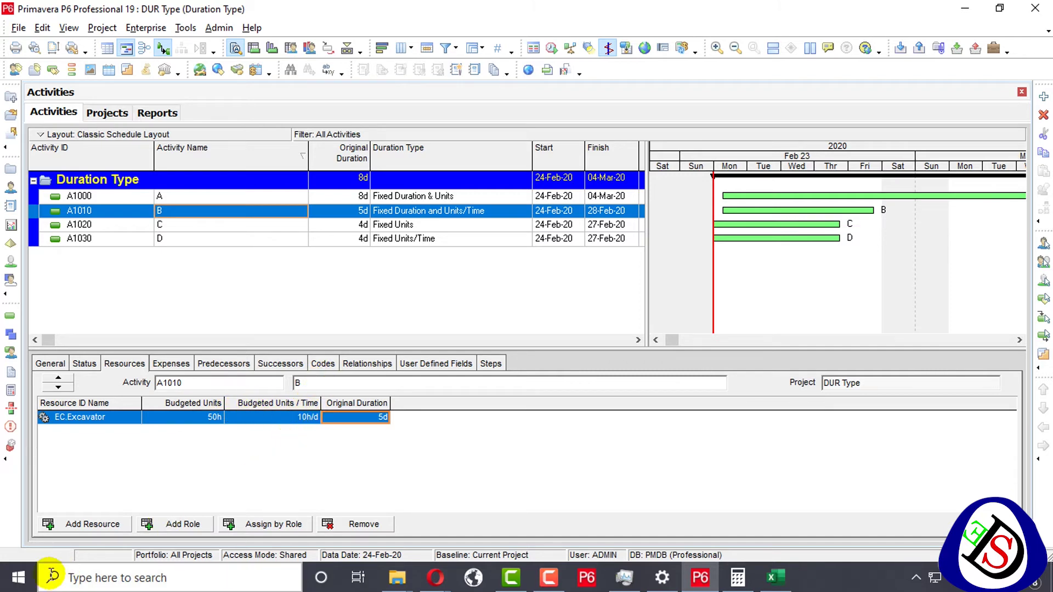
- Assign a second EC Excavator nonlabor resource to activity B
{"action": "left_click", "coordinate": [112, 526]}
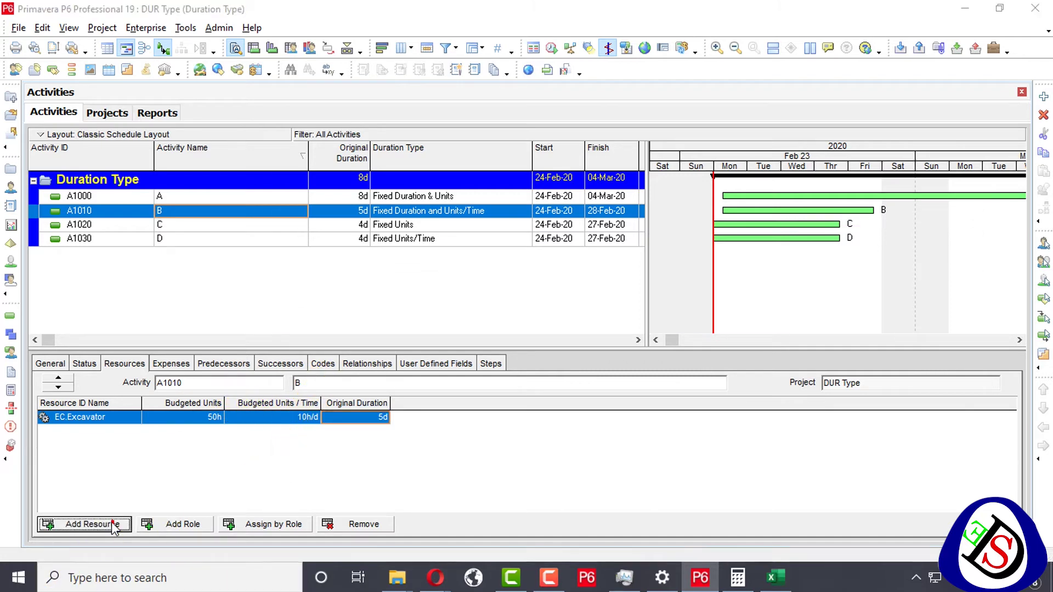
{"action": "double_click", "coordinate": [384, 328]}
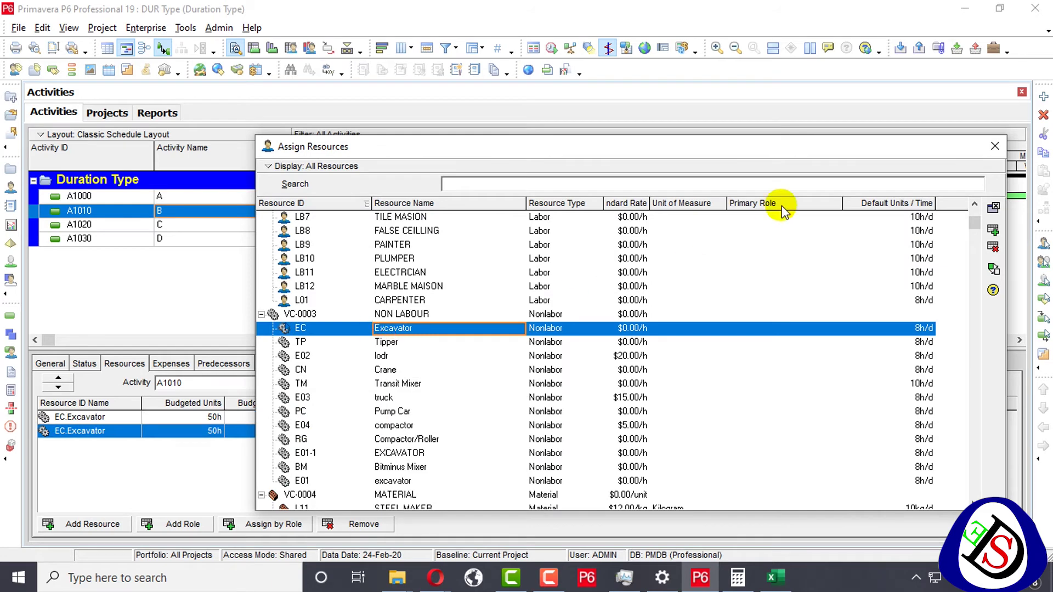
{"action": "left_click", "coordinate": [995, 146]}
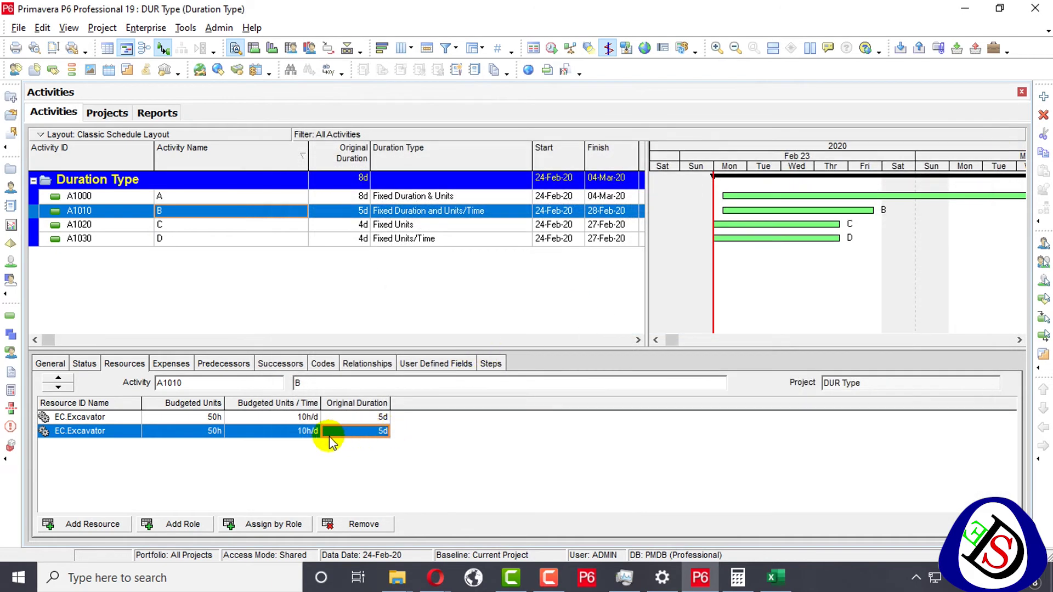
- Set both of activity B's excavator assignments to 5 h/d budgeted units/time and an original duration of 4 days
{"action": "left_click", "coordinate": [294, 418]}
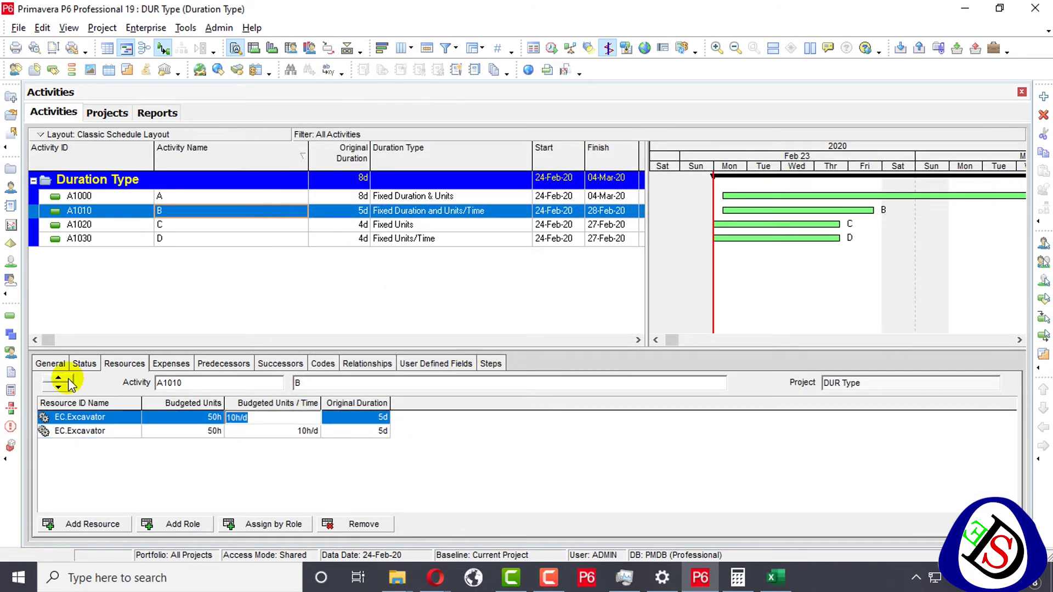
{"action": "type", "text": "5"}
{"action": "key", "text": "Return"}
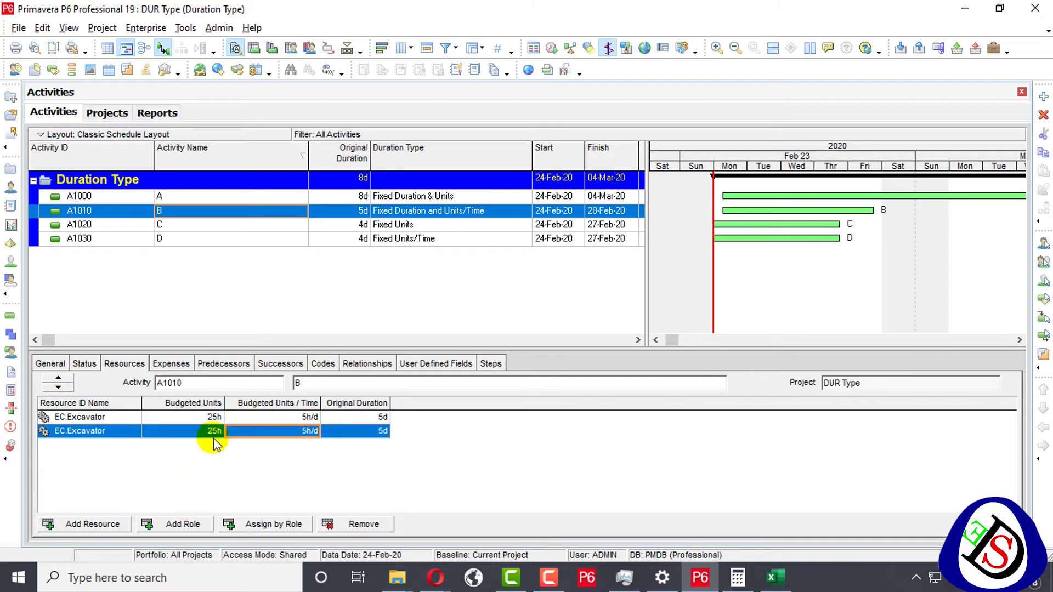
{"action": "left_click", "coordinate": [376, 420]}
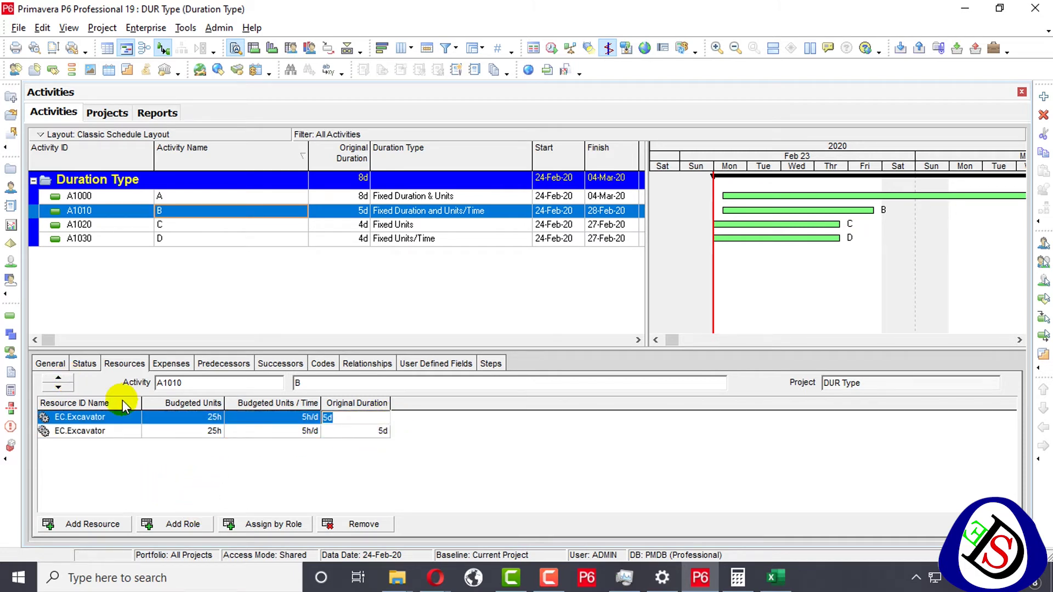
{"action": "type", "text": "4"}
{"action": "key", "text": "Return"}
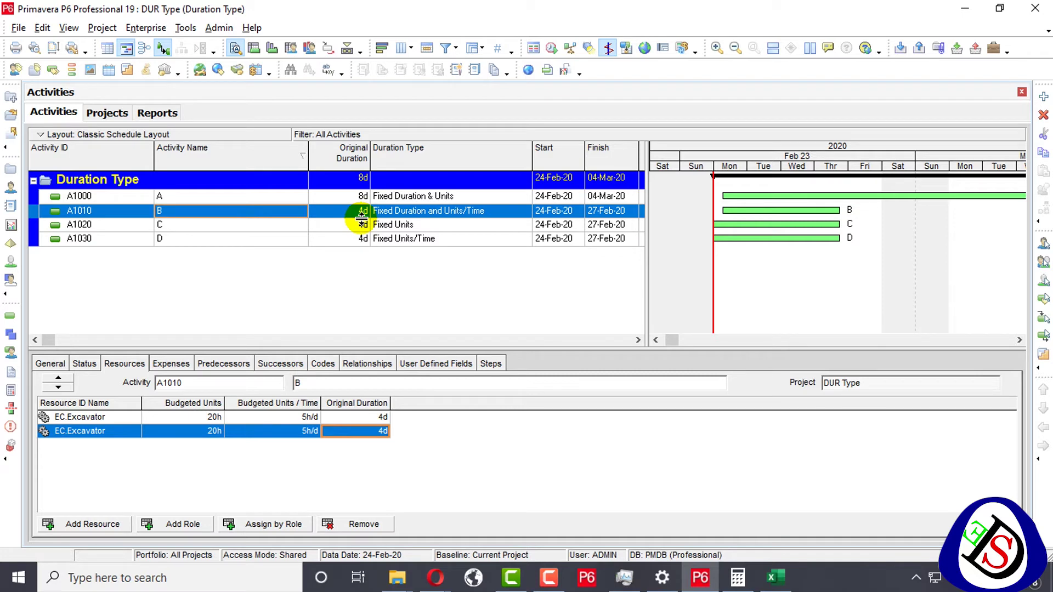
- Set the original duration of activity B's first excavator assignment to 5 days
{"action": "left_click", "coordinate": [383, 417]}
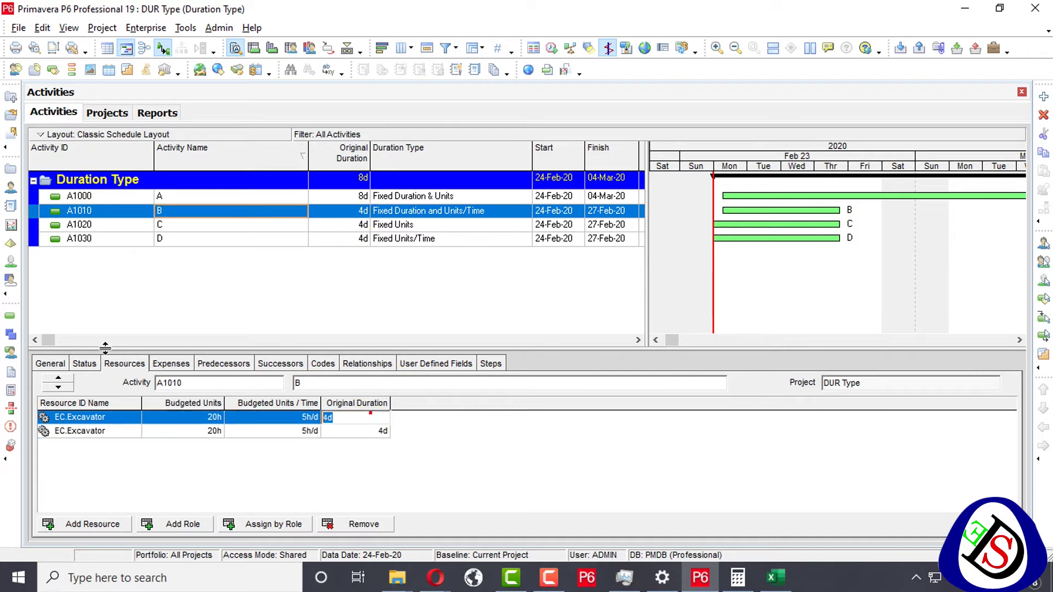
{"action": "type", "text": "5"}
{"action": "key", "text": "Return"}
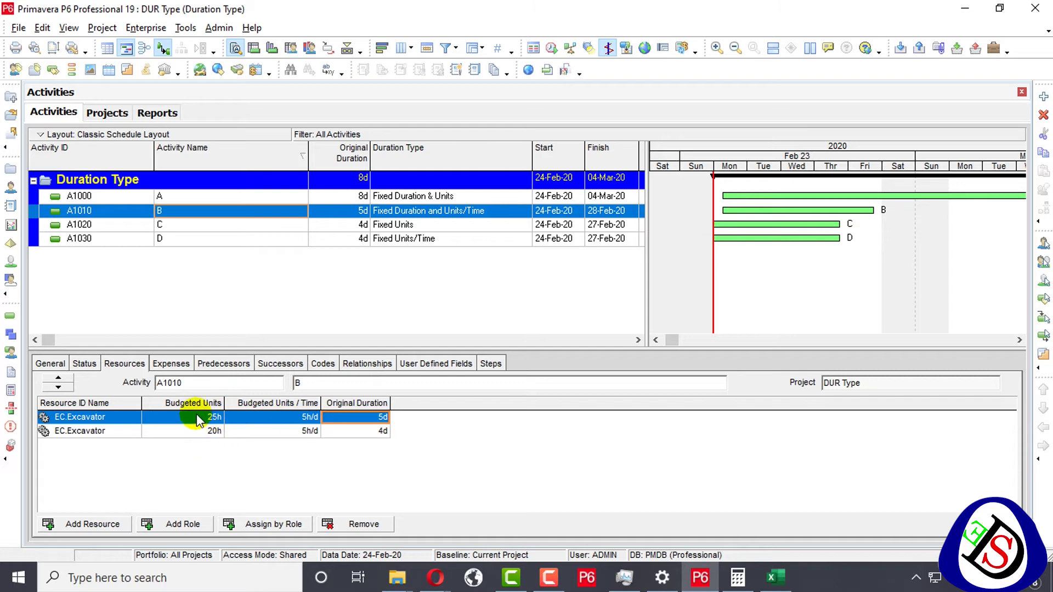
- Select activity C, review the Fixed Unit row of the duration type table in Excel, and return to Primavera P6
{"action": "left_click", "coordinate": [418, 226]}
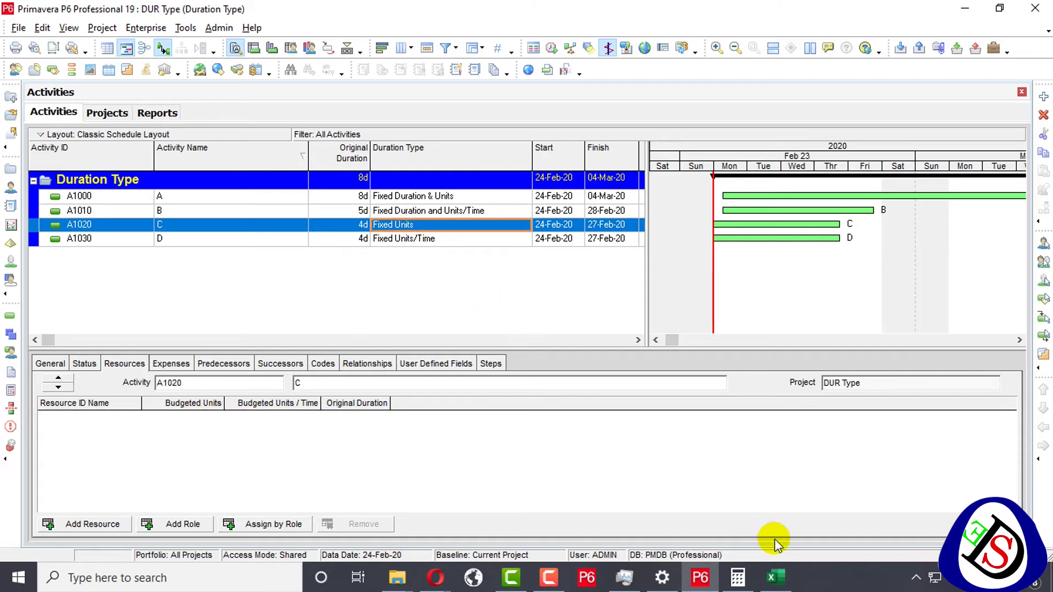
{"action": "left_click", "coordinate": [788, 569]}
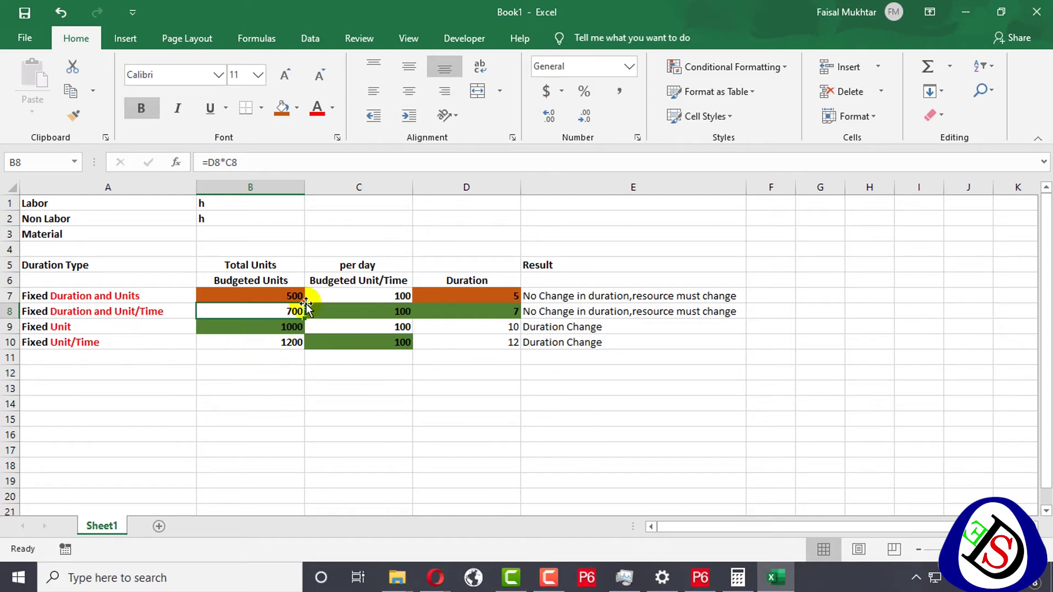
{"action": "left_click", "coordinate": [964, 7]}
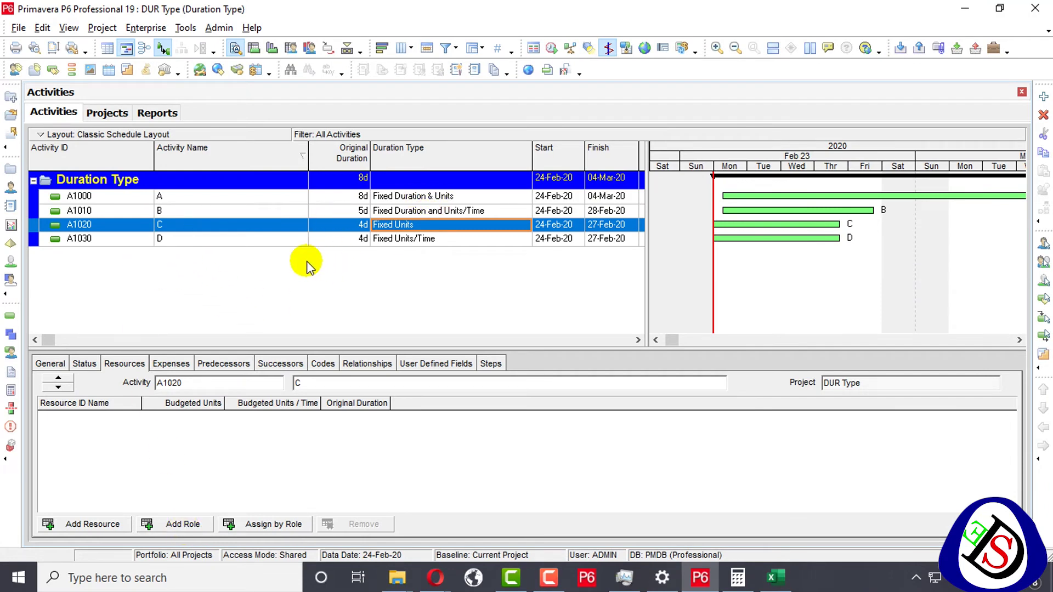
- Assign the nonlabor resource EC Excavator to activity C
{"action": "left_click", "coordinate": [71, 526]}
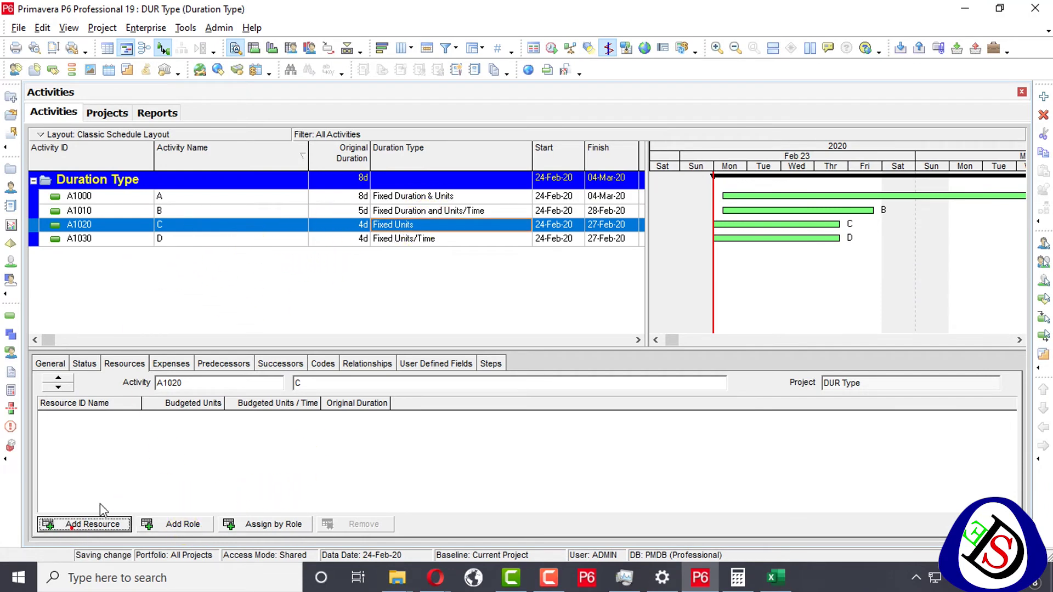
{"action": "double_click", "coordinate": [472, 330]}
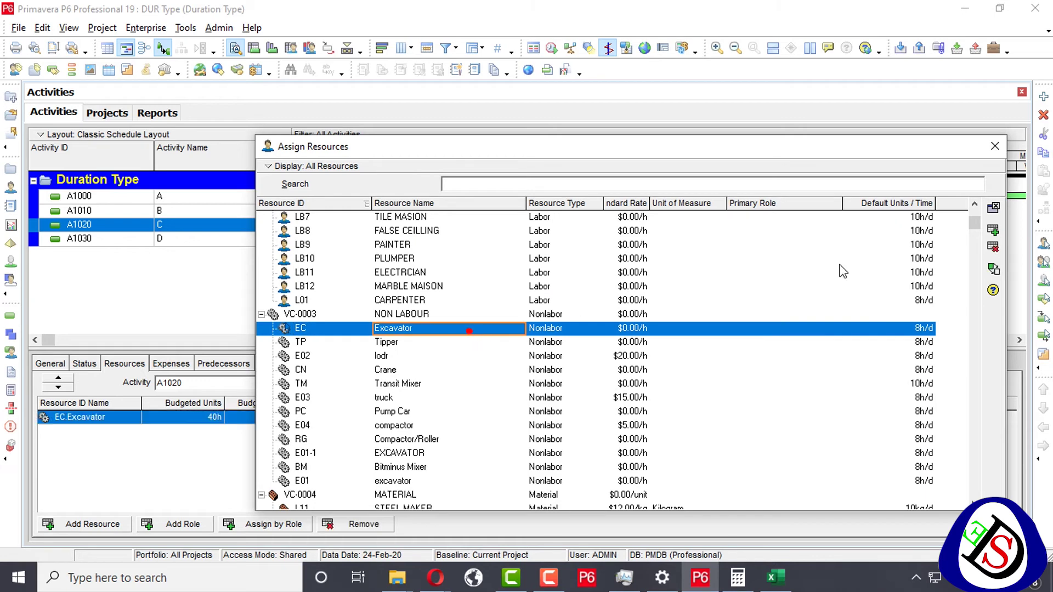
{"action": "left_click", "coordinate": [993, 147]}
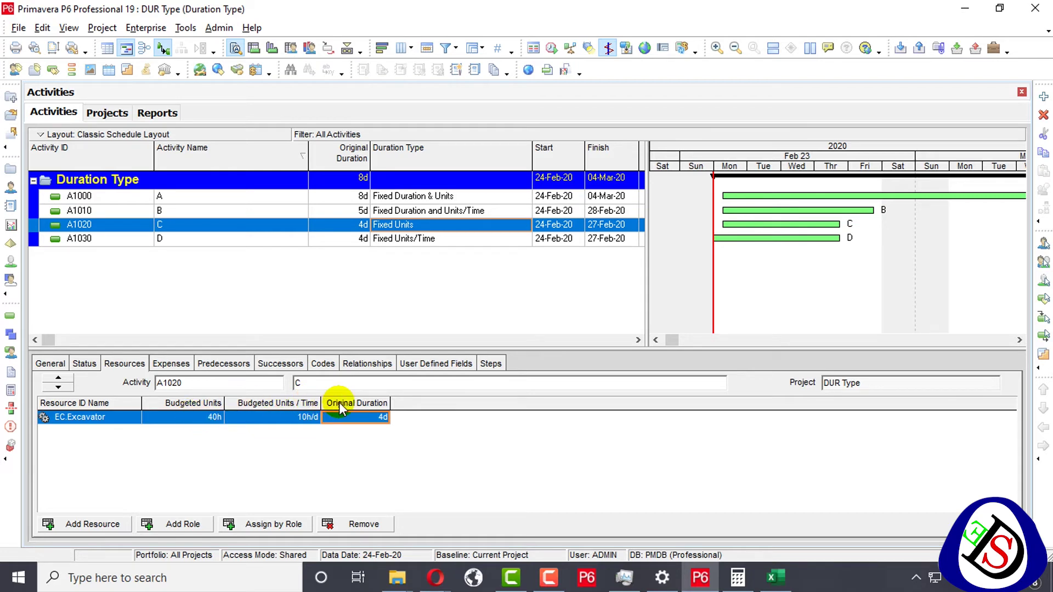
- Set the budgeted units of activity C's excavator assignment to 200 h
{"action": "left_click", "coordinate": [209, 416]}
{"action": "left_click", "coordinate": [527, 5]}
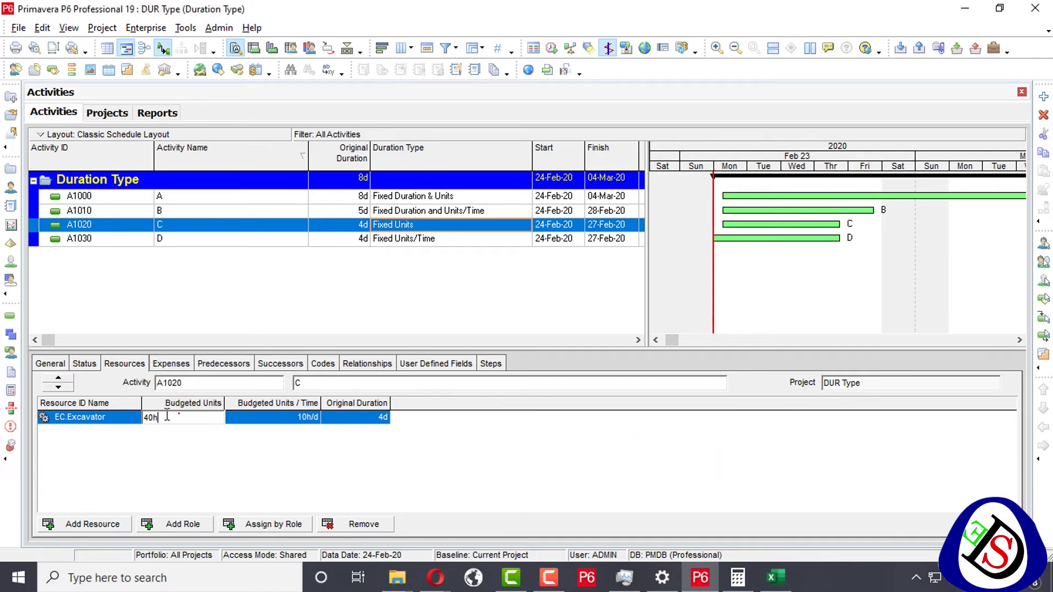
{"action": "left_click", "coordinate": [149, 418]}
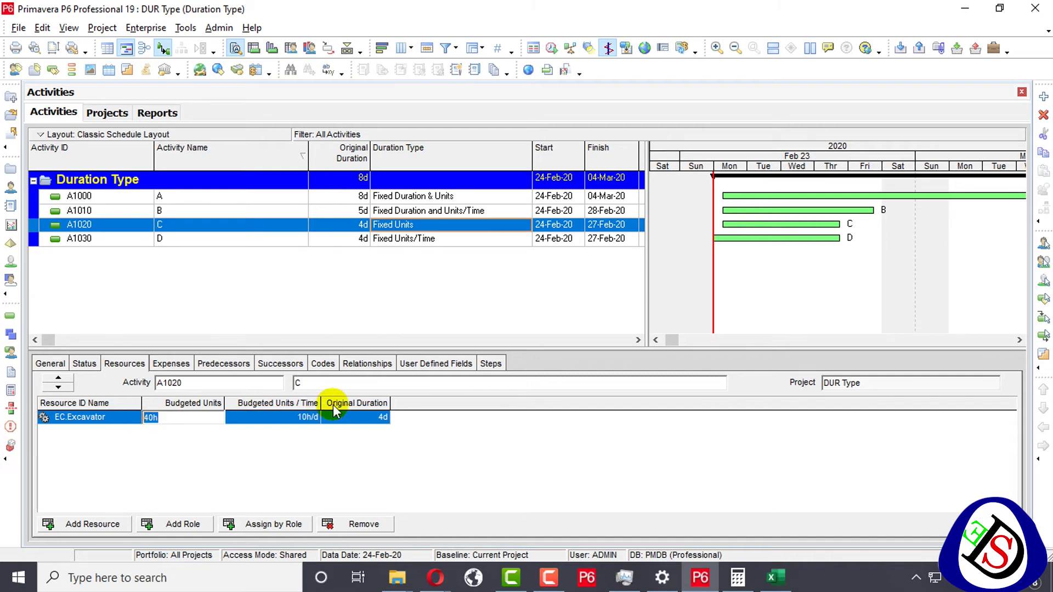
{"action": "type", "text": "2"}
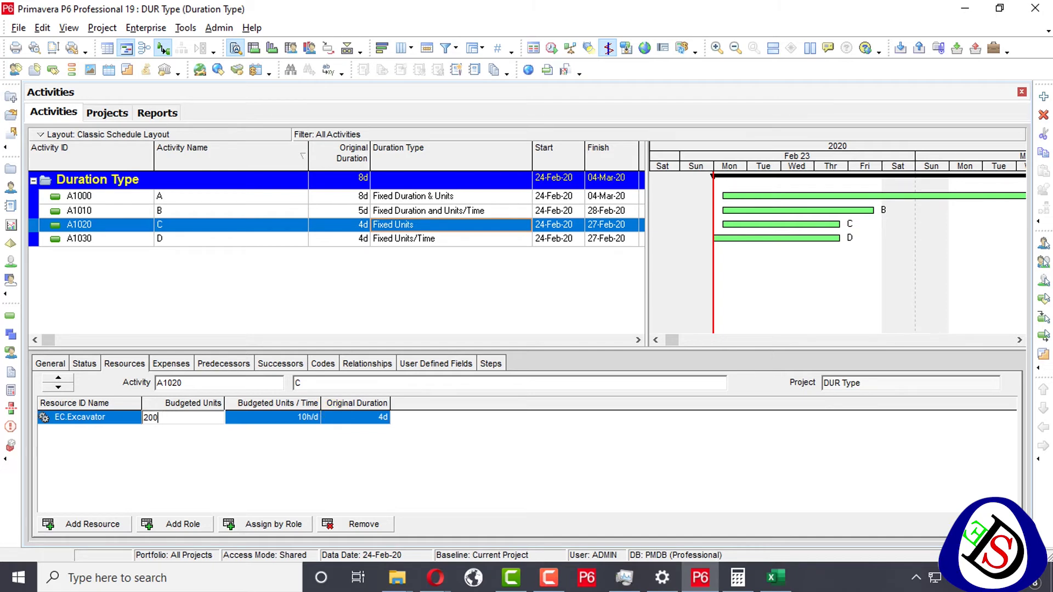
{"action": "type", "text": "00"}
{"action": "key", "text": "Return"}
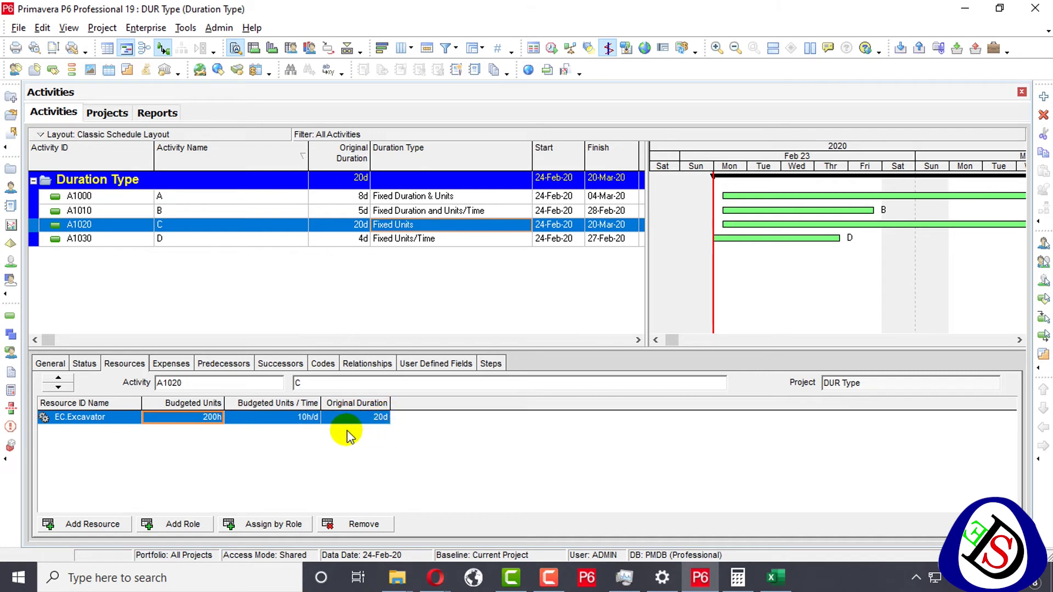
- Set the budgeted units/time of activity C's excavator assignment to 40 h/d and return it to 10 h/d
{"action": "left_click", "coordinate": [301, 419]}
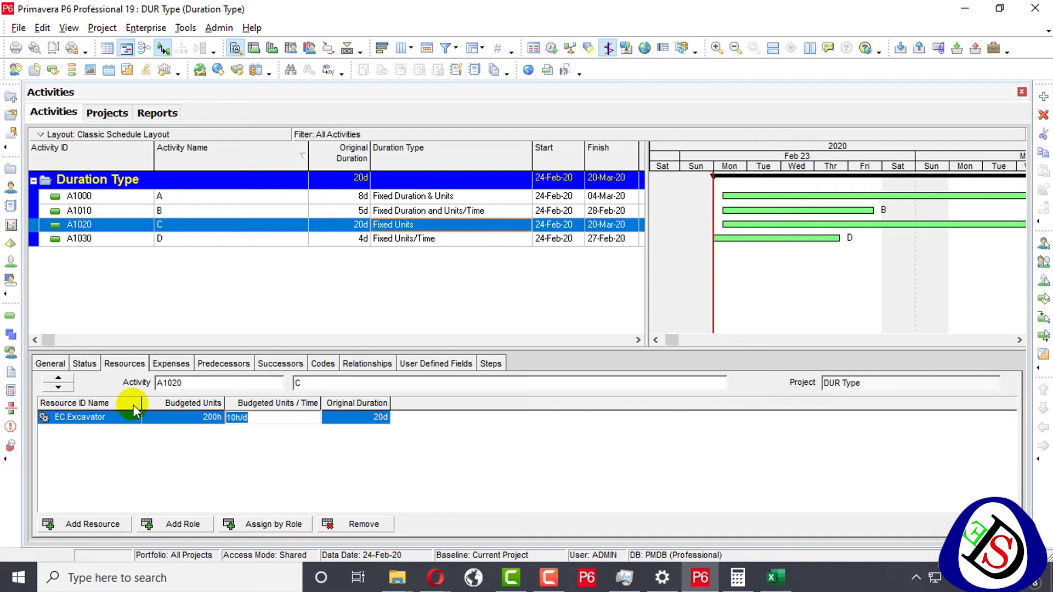
{"action": "type", "text": "40"}
{"action": "key", "text": "Return"}
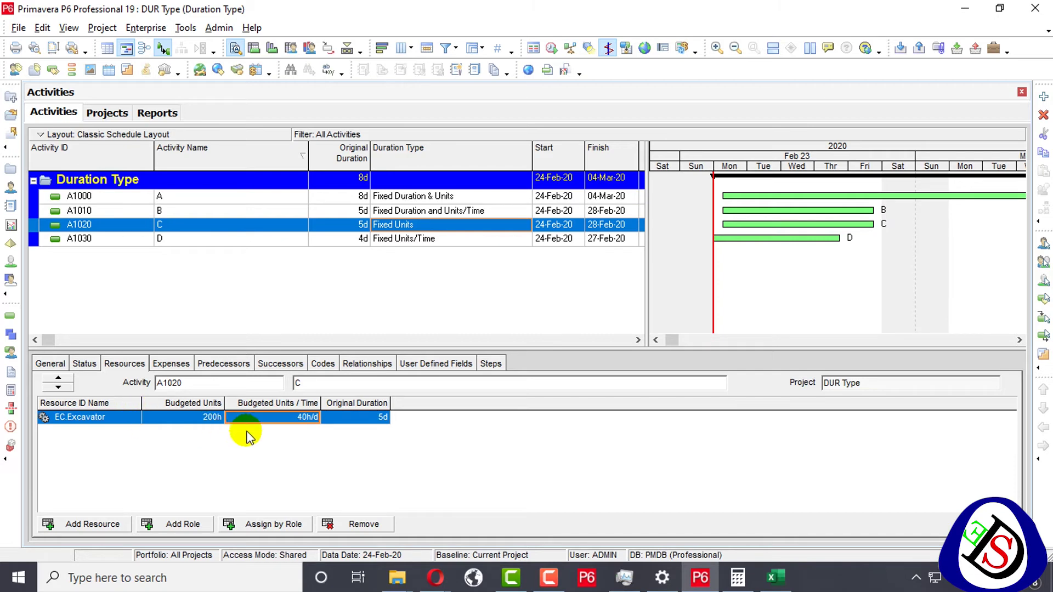
{"action": "left_click", "coordinate": [306, 418]}
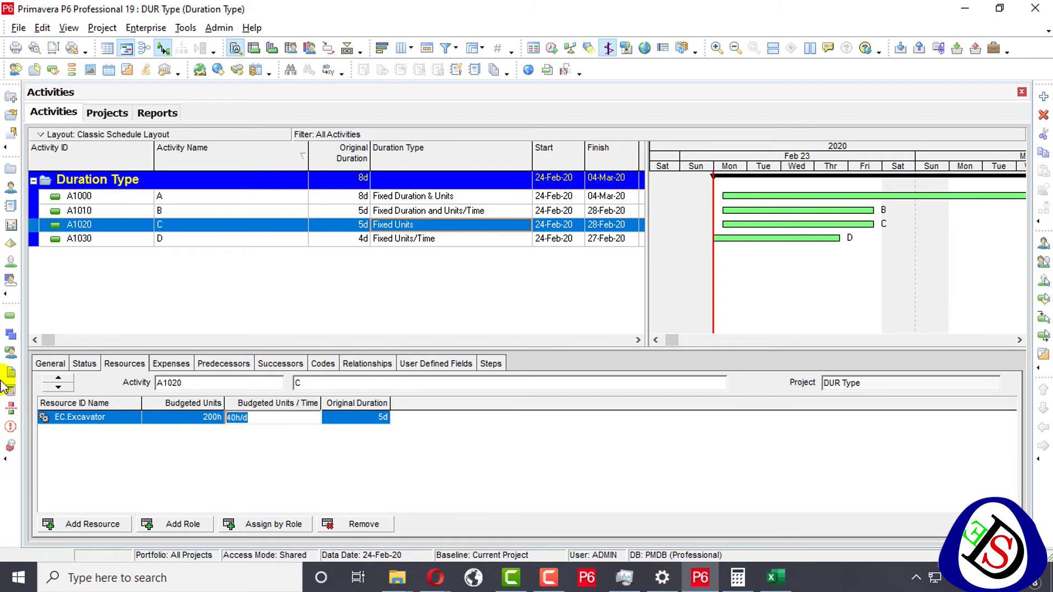
{"action": "type", "text": "10"}
{"action": "key", "text": "Return"}
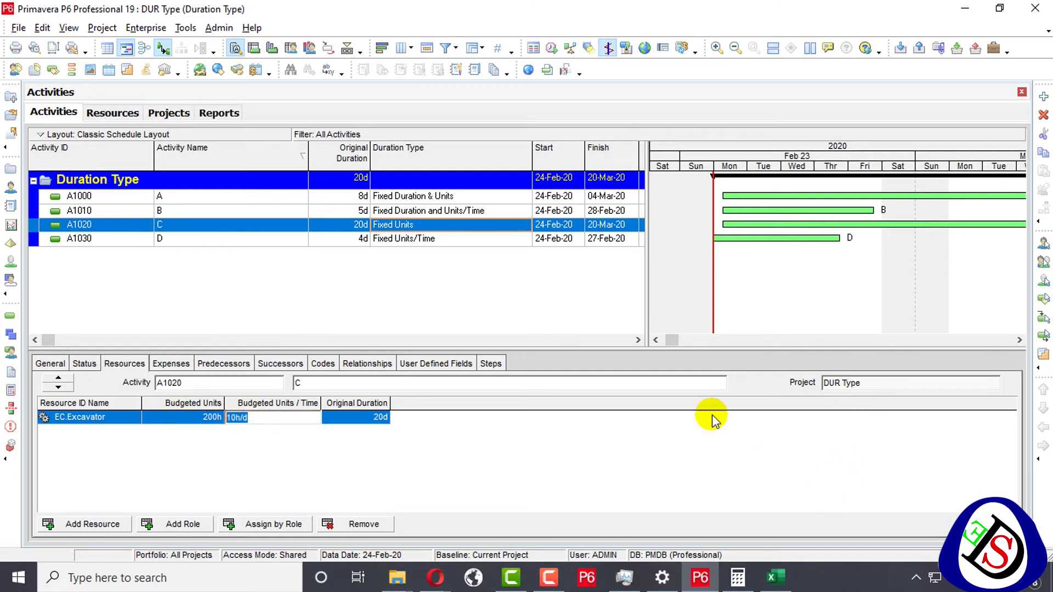
- Assign three more EC Excavator nonlabor resources to activity C
{"action": "left_click", "coordinate": [94, 524]}
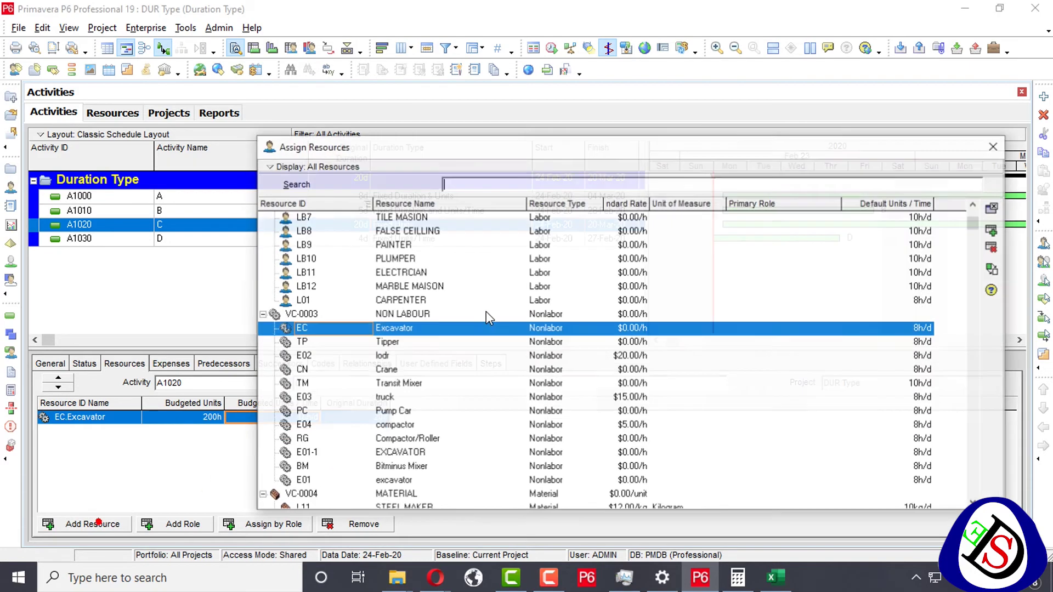
{"action": "double_click", "coordinate": [446, 331]}
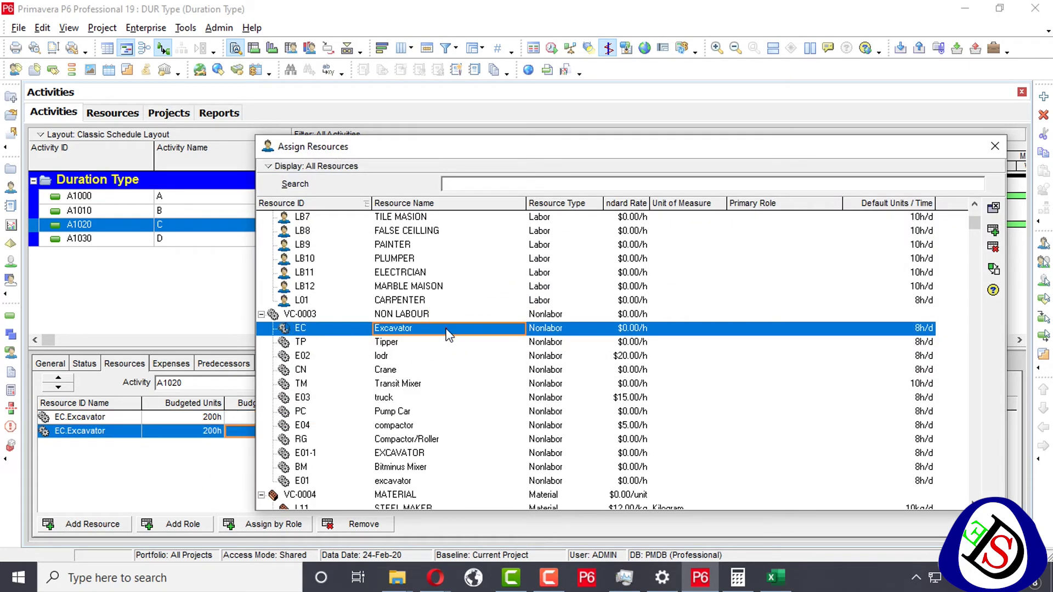
{"action": "double_click", "coordinate": [445, 331]}
{"action": "double_click", "coordinate": [445, 331]}
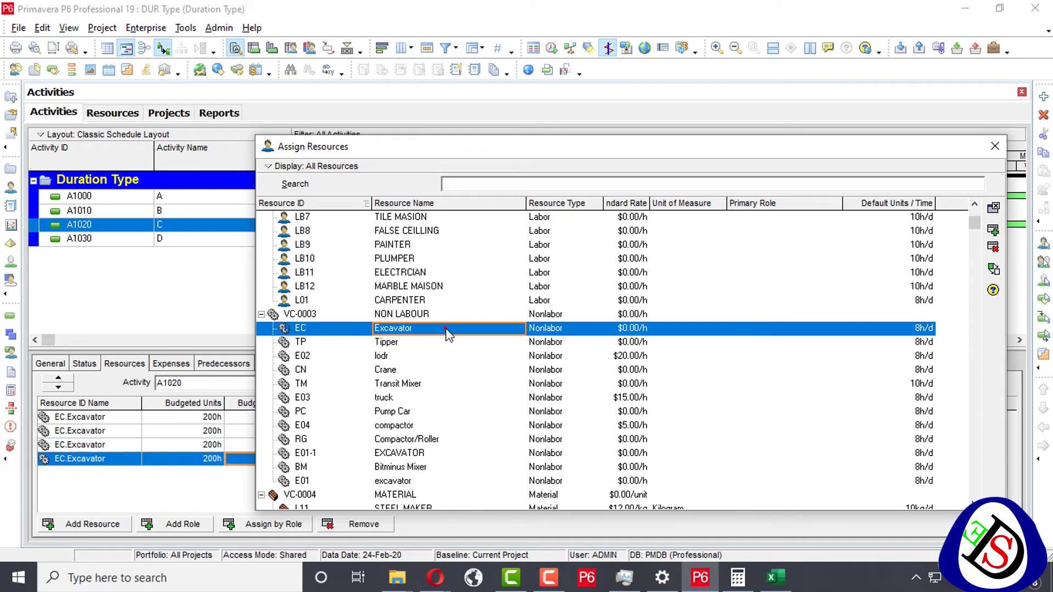
{"action": "left_click", "coordinate": [996, 146]}
{"action": "left_click", "coordinate": [203, 417]}
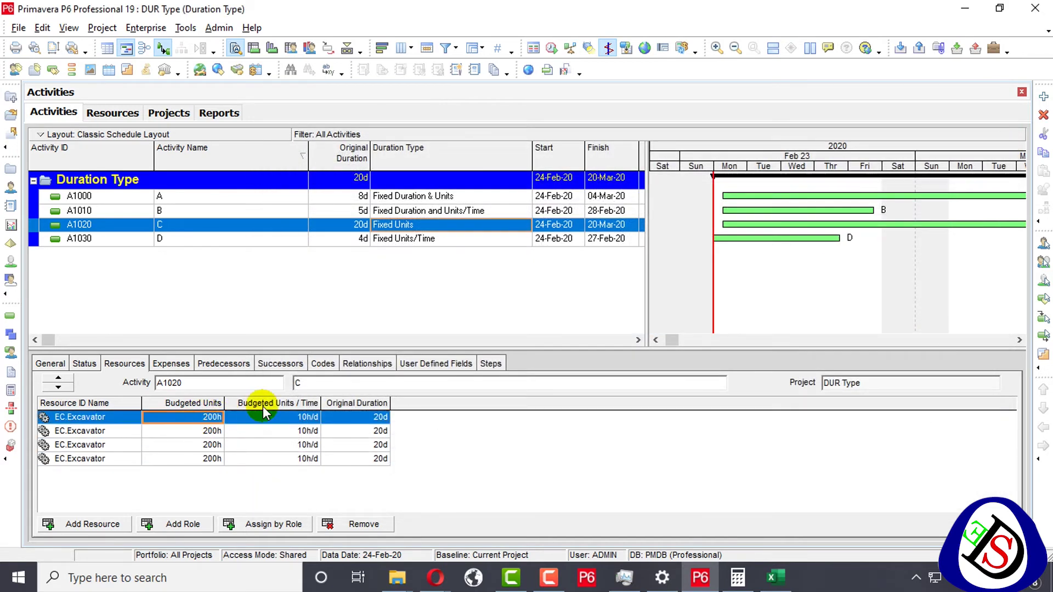
- Set the budgeted units of all four EC Excavator assignments on activity C to 50 h each
{"action": "type", "text": "10"}
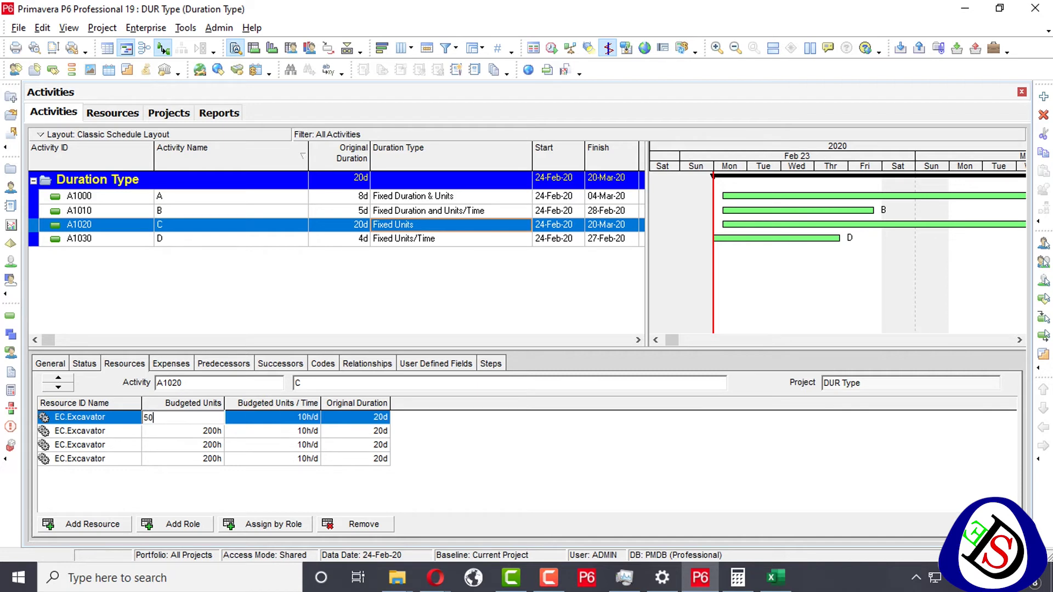
{"action": "key", "text": "Return"}
{"action": "key", "text": "Down"}
{"action": "type", "text": "50"}
{"action": "key", "text": "Return"}
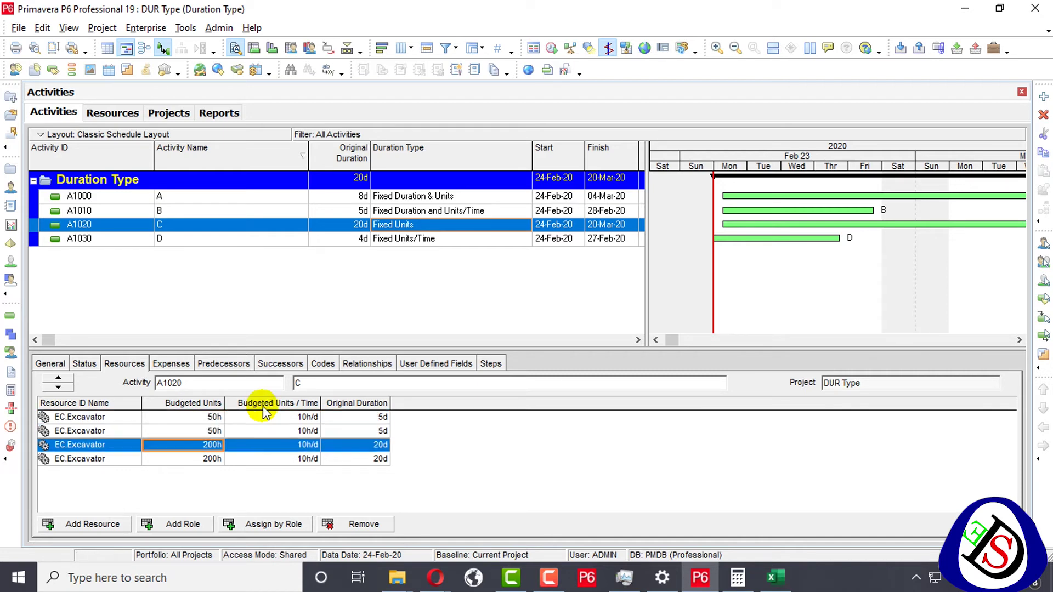
{"action": "type", "text": "50"}
{"action": "key", "text": "Return"}
{"action": "key", "text": "Down"}
{"action": "type", "text": "50"}
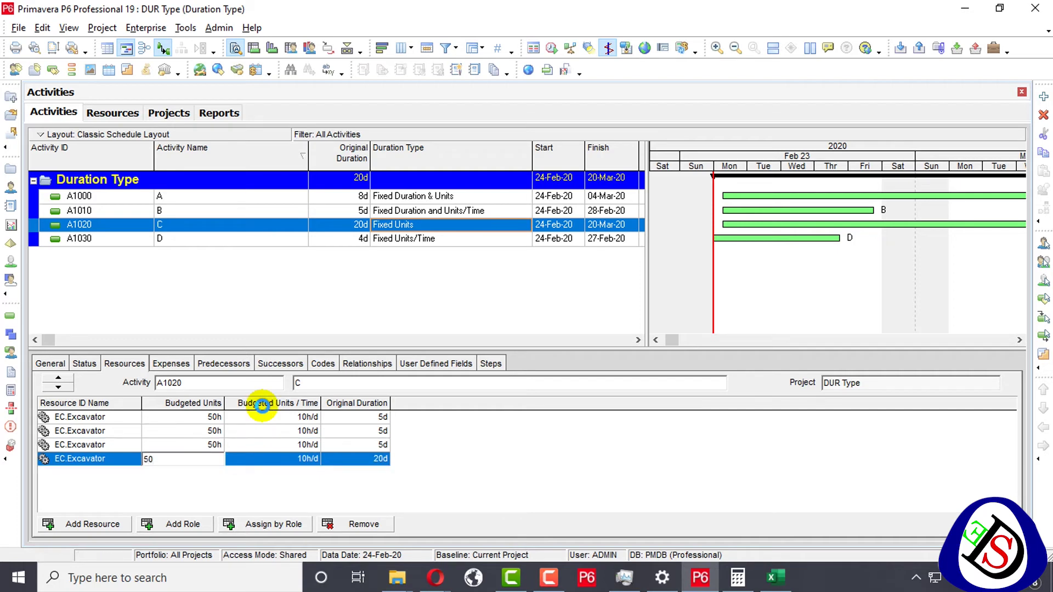
{"action": "key", "text": "Return"}
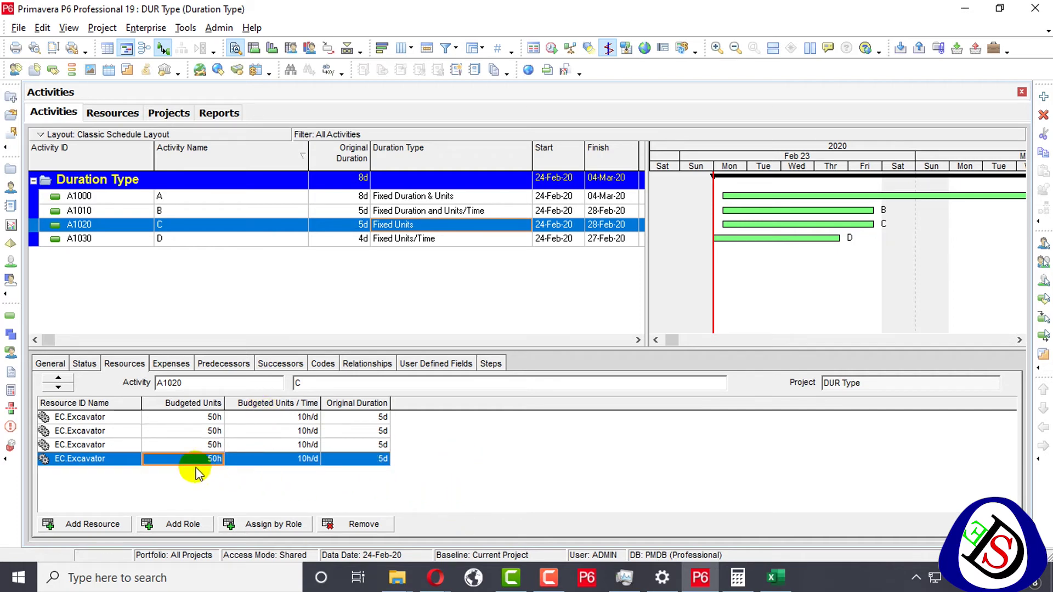
- Delete the last three EC Excavator assignments from activity C, keeping only the first one
{"action": "left_click", "coordinate": [144, 431]}
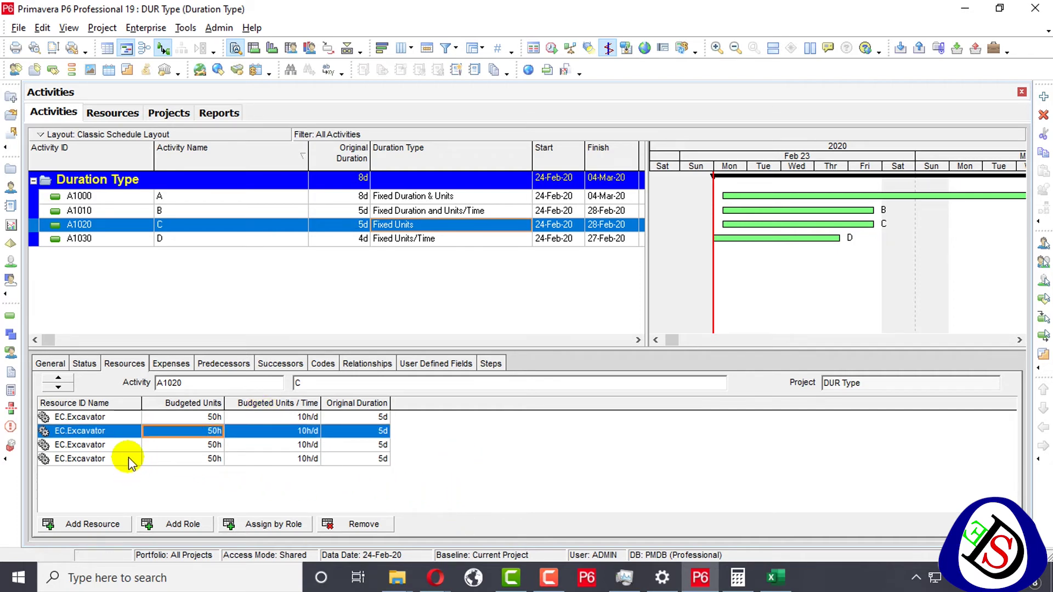
{"action": "left_click", "coordinate": [130, 459], "text": "shift"}
{"action": "key", "text": "Delete"}
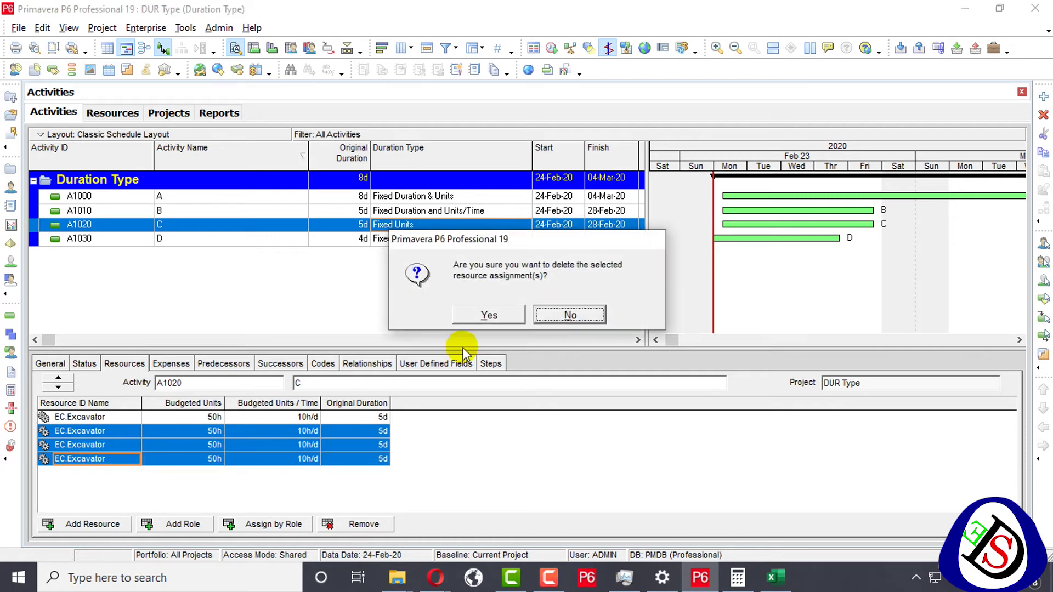
{"action": "left_click", "coordinate": [483, 313]}
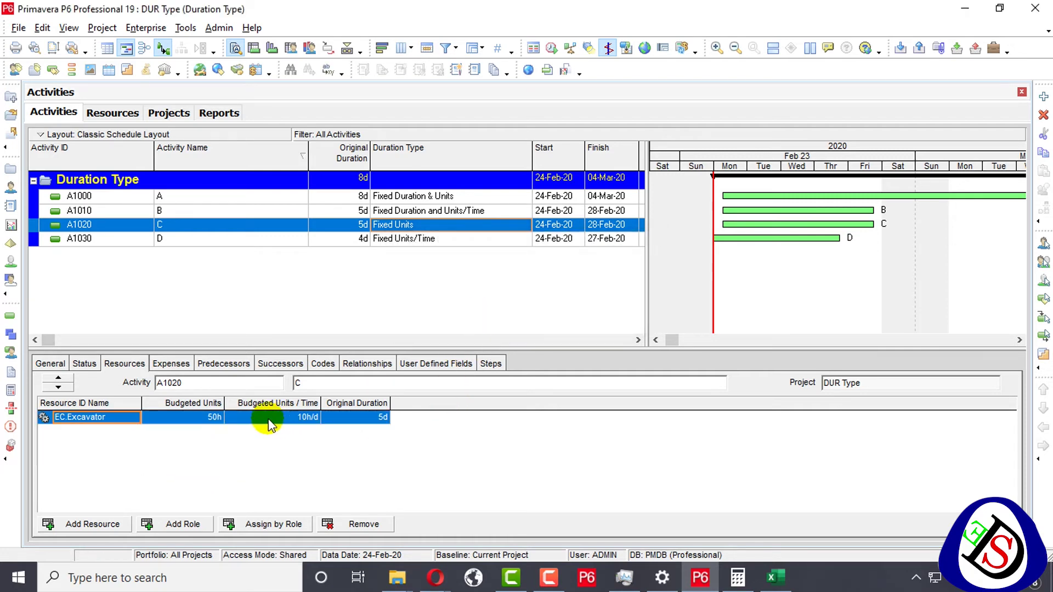
- Set activity C's remaining excavator assignment to 200 h budgeted units and 50 h/d budgeted units/time
{"action": "left_click", "coordinate": [212, 417]}
{"action": "type", "text": "200"}
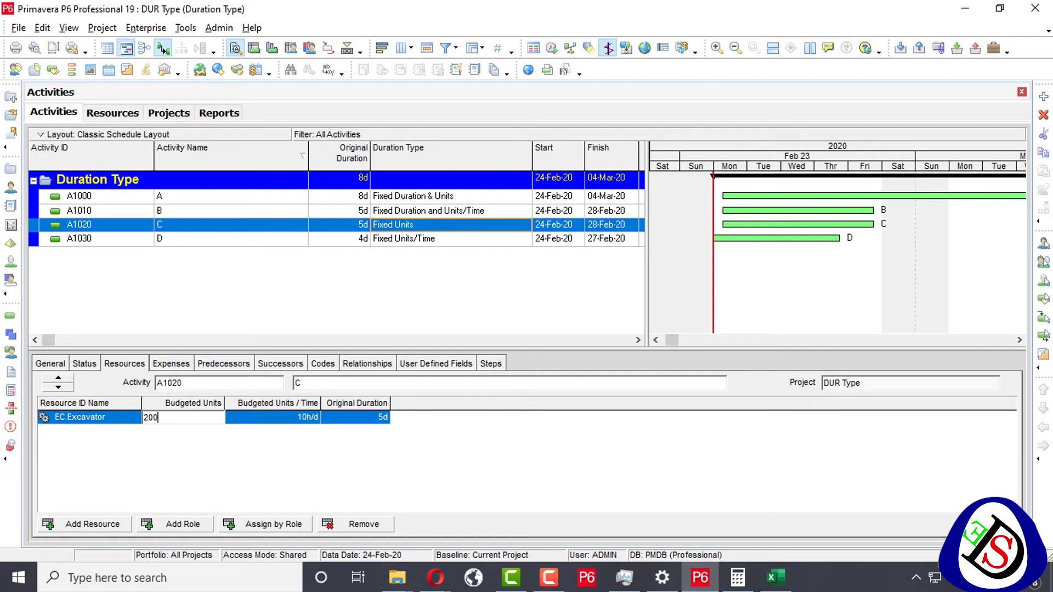
{"action": "left_click", "coordinate": [44, 416]}
{"action": "left_click", "coordinate": [317, 418]}
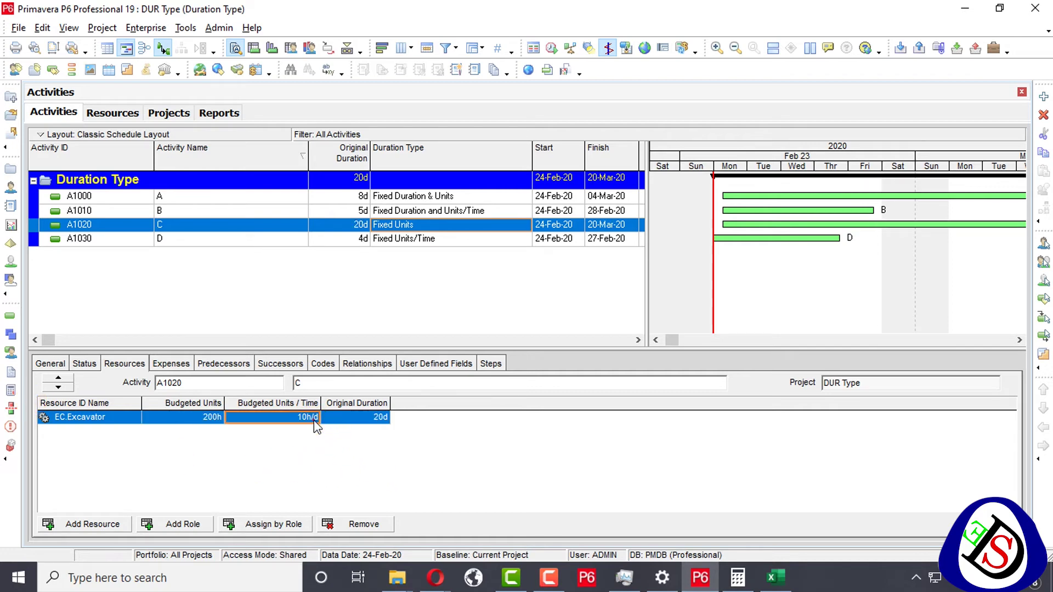
{"action": "type", "text": "50"}
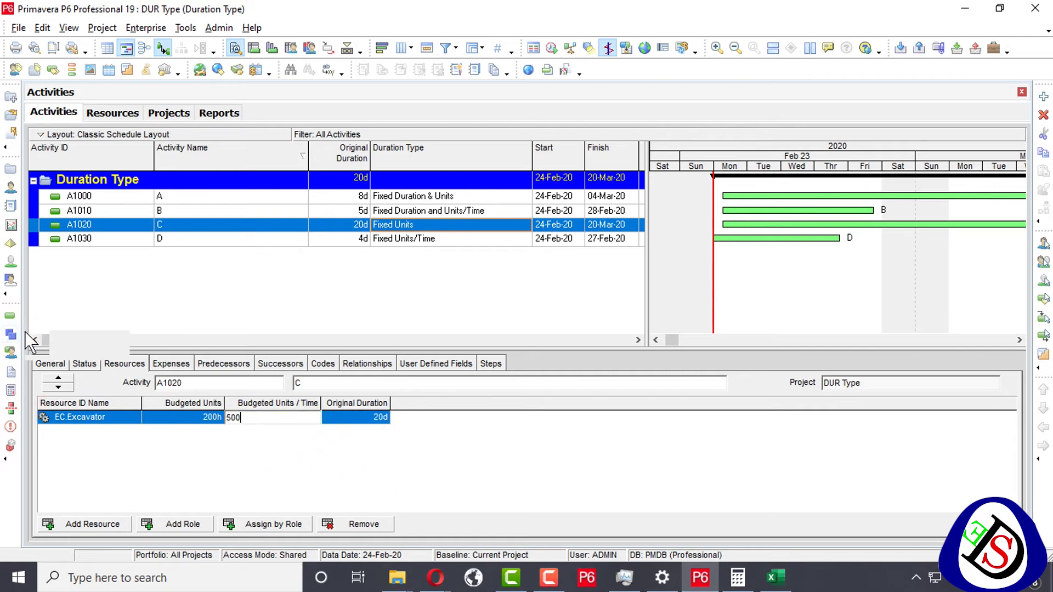
{"action": "key", "text": "Return"}
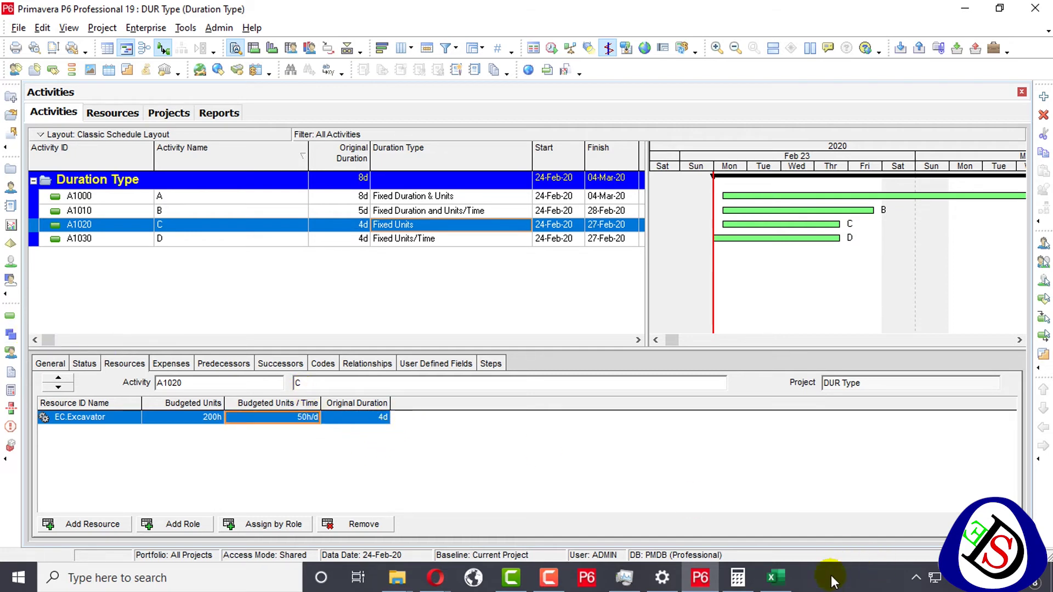
- Match activity C's excavator assignment to the Excel table's Fixed Unit row: 1000 h budgeted units and 100 h/d budgeted units/time
{"action": "left_click", "coordinate": [775, 577]}
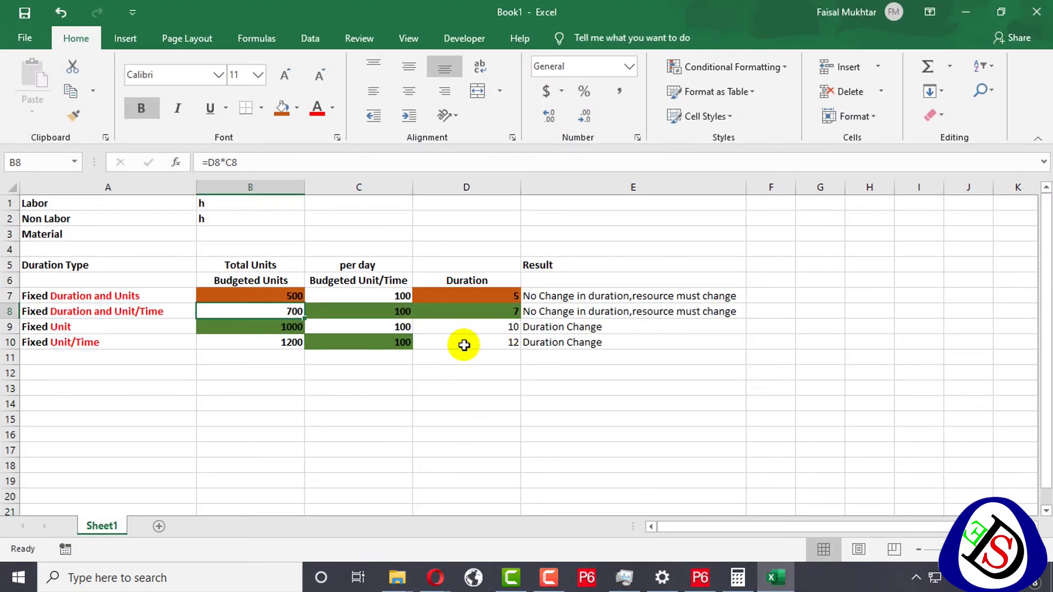
{"action": "left_click", "coordinate": [966, 12]}
{"action": "left_click", "coordinate": [203, 417]}
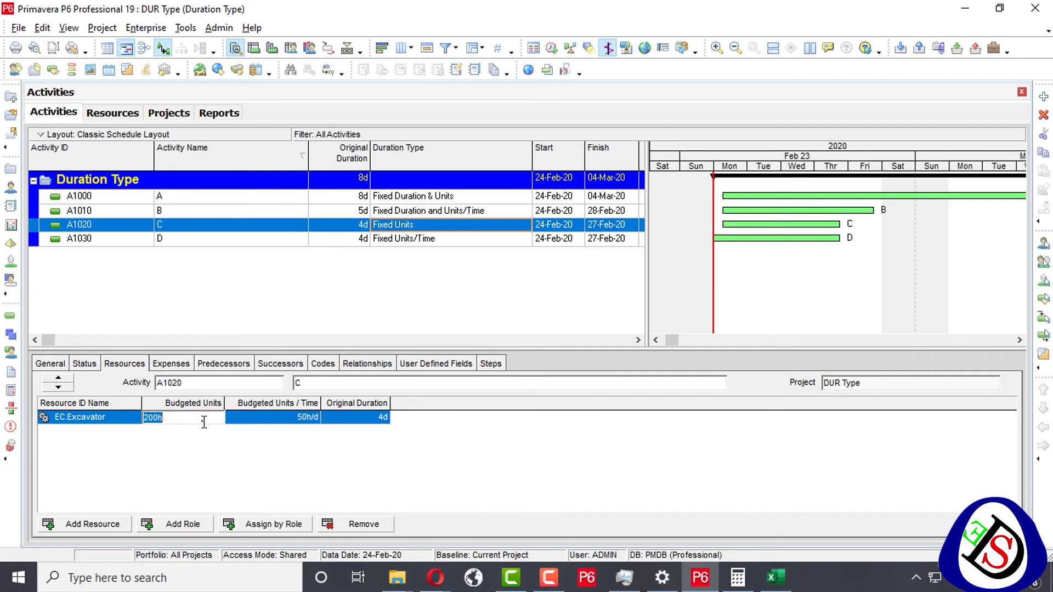
{"action": "type", "text": "1000"}
{"action": "key", "text": "Tab"}
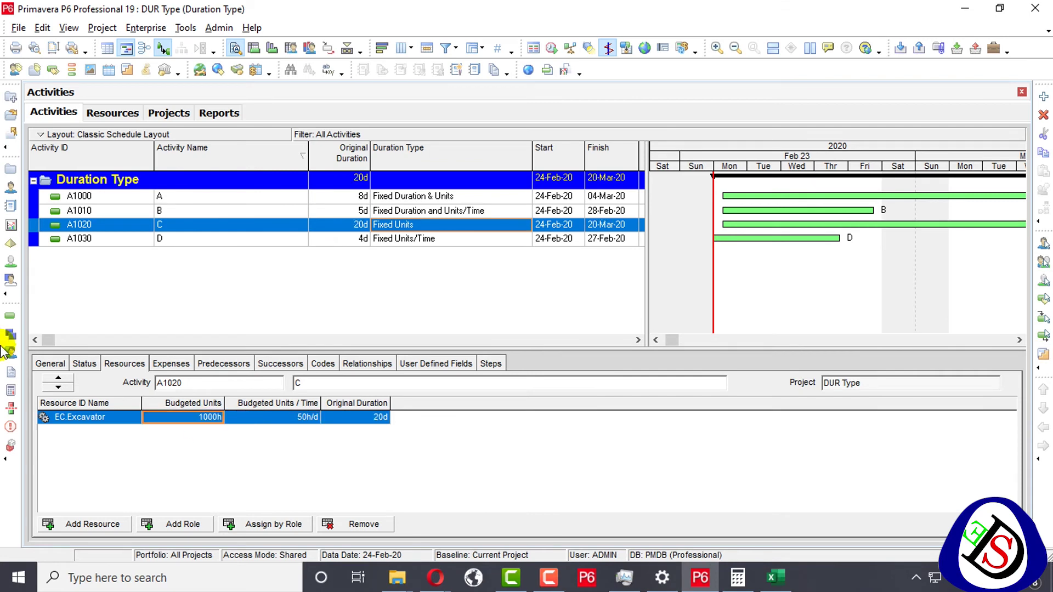
{"action": "type", "text": "100"}
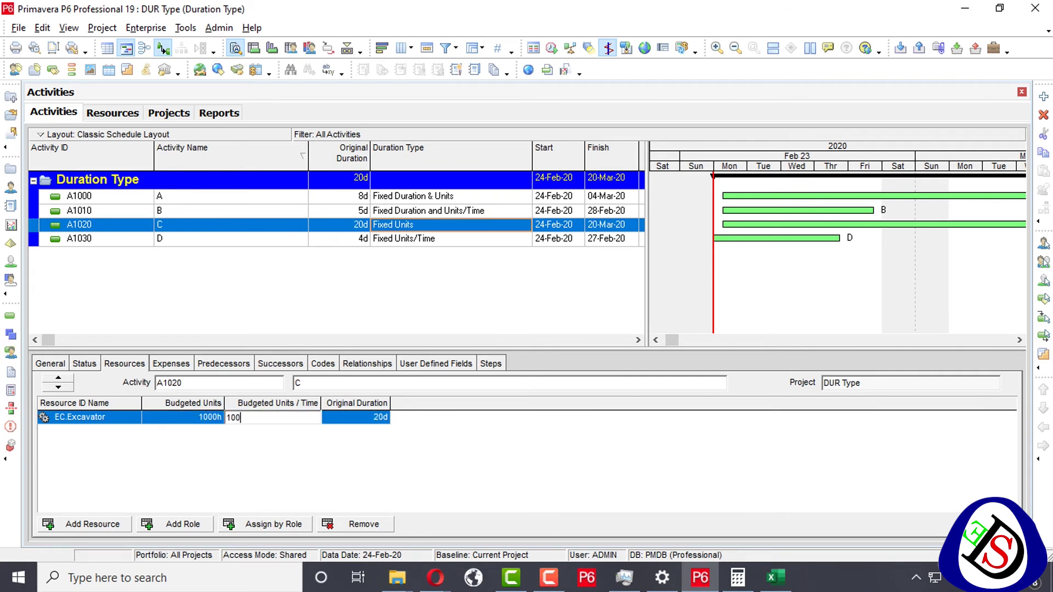
{"action": "key", "text": "Return"}
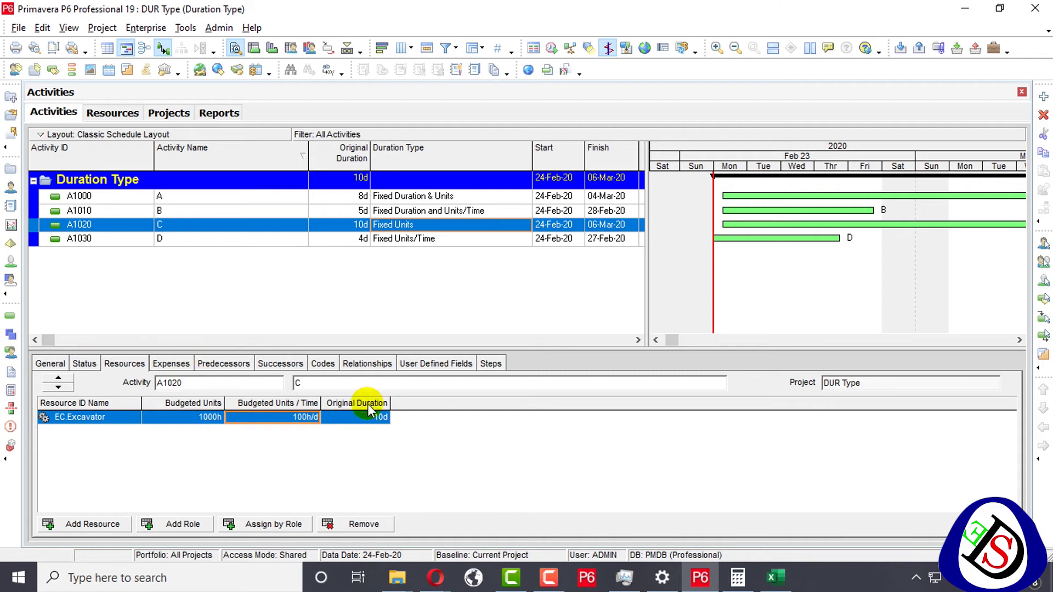
{"action": "left_click", "coordinate": [776, 578]}
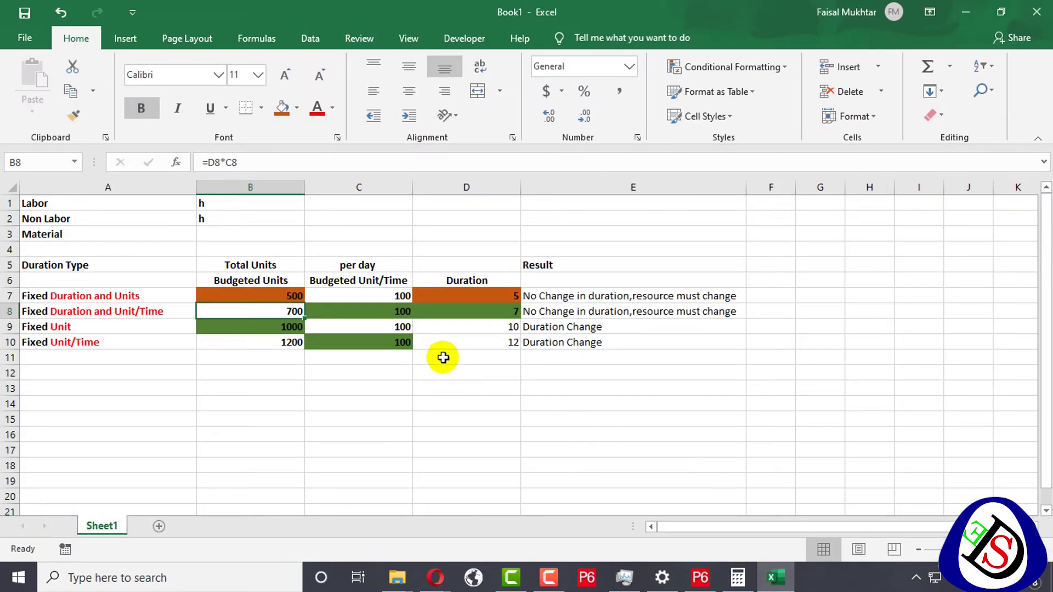
{"action": "left_click", "coordinate": [776, 578]}
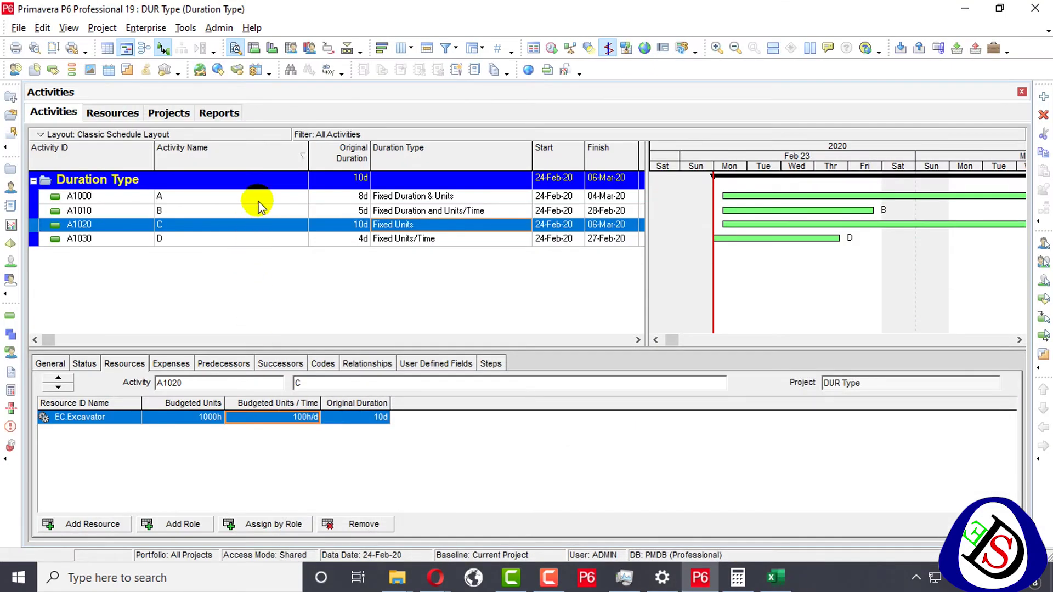
- Check the Excel table and delete the second EC Excavator assignment from activity B
{"action": "left_click", "coordinate": [241, 211]}
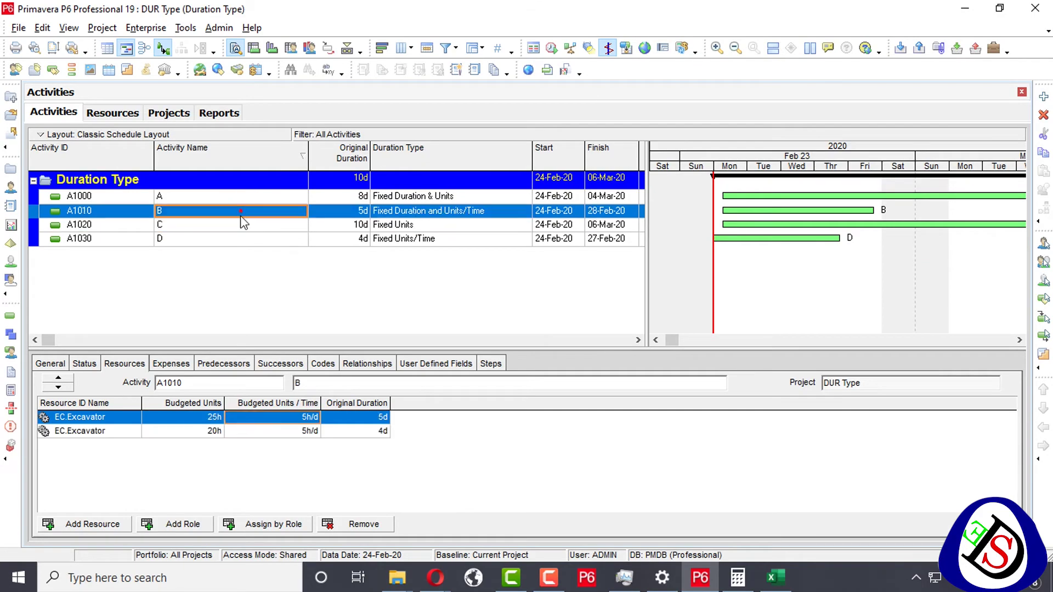
{"action": "left_click", "coordinate": [776, 577]}
{"action": "left_click", "coordinate": [776, 577]}
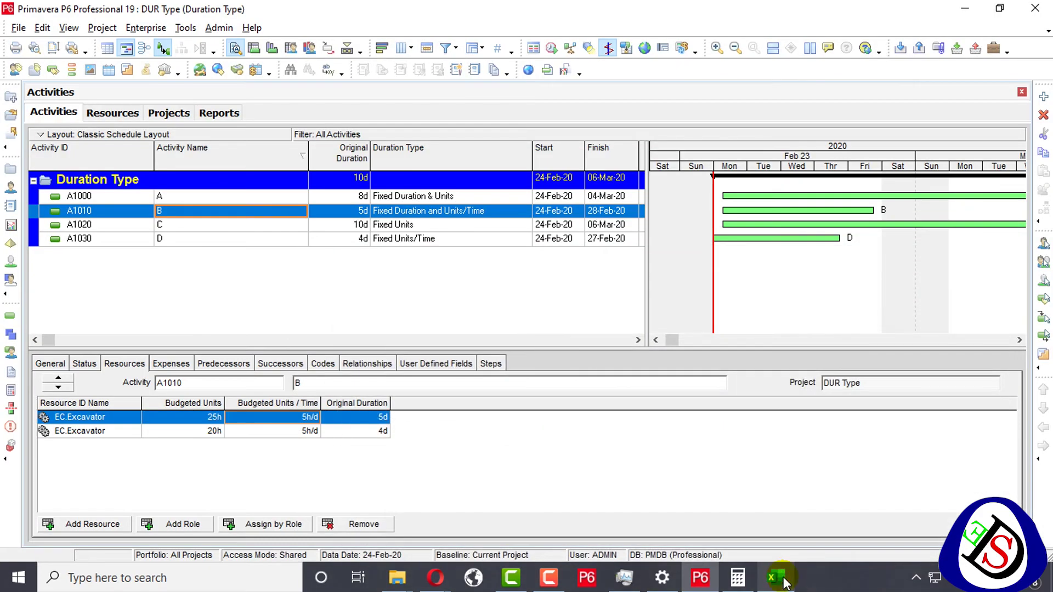
{"action": "left_click", "coordinate": [775, 578]}
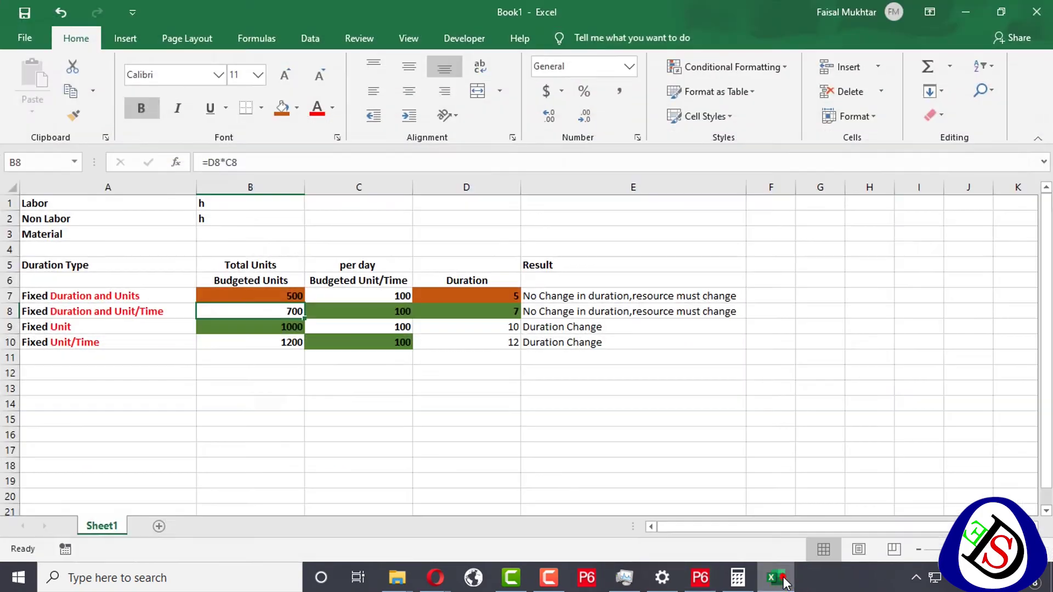
{"action": "left_click", "coordinate": [776, 577]}
{"action": "left_click", "coordinate": [150, 431]}
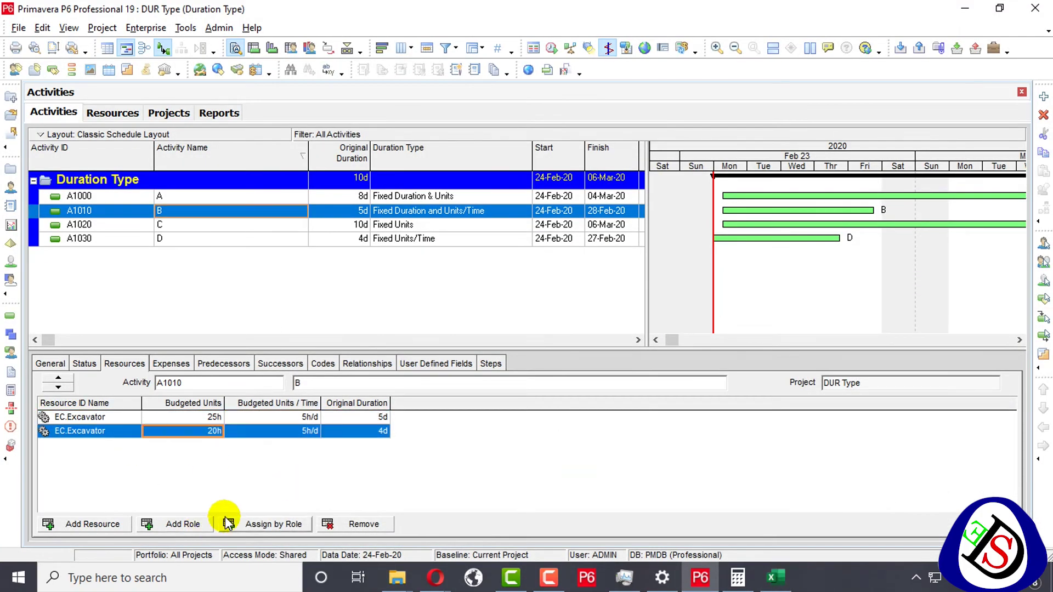
{"action": "key", "text": "Delete"}
{"action": "key", "text": "Left"}
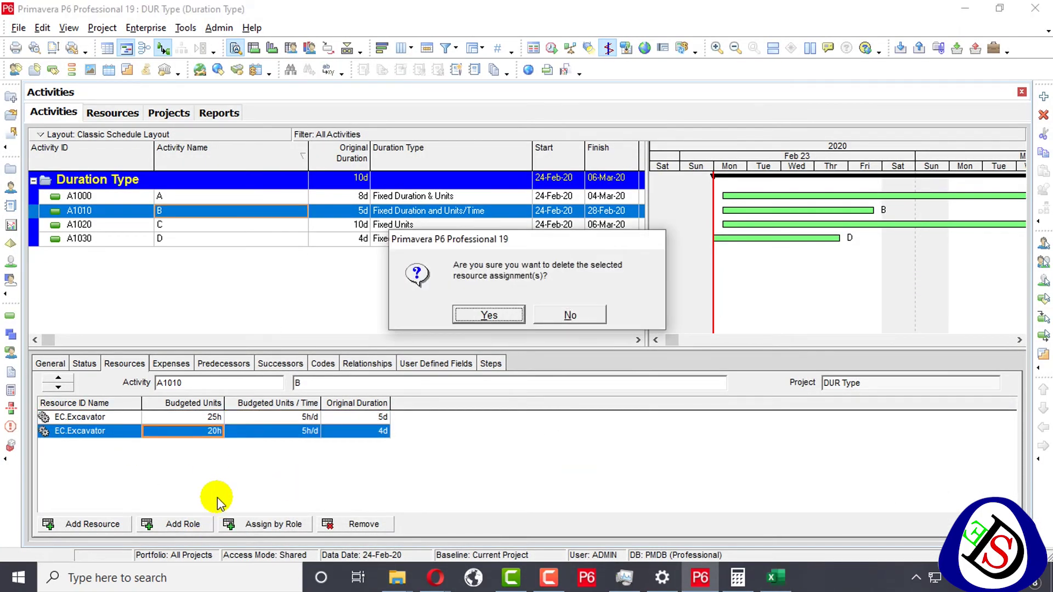
{"action": "key", "text": "Return"}
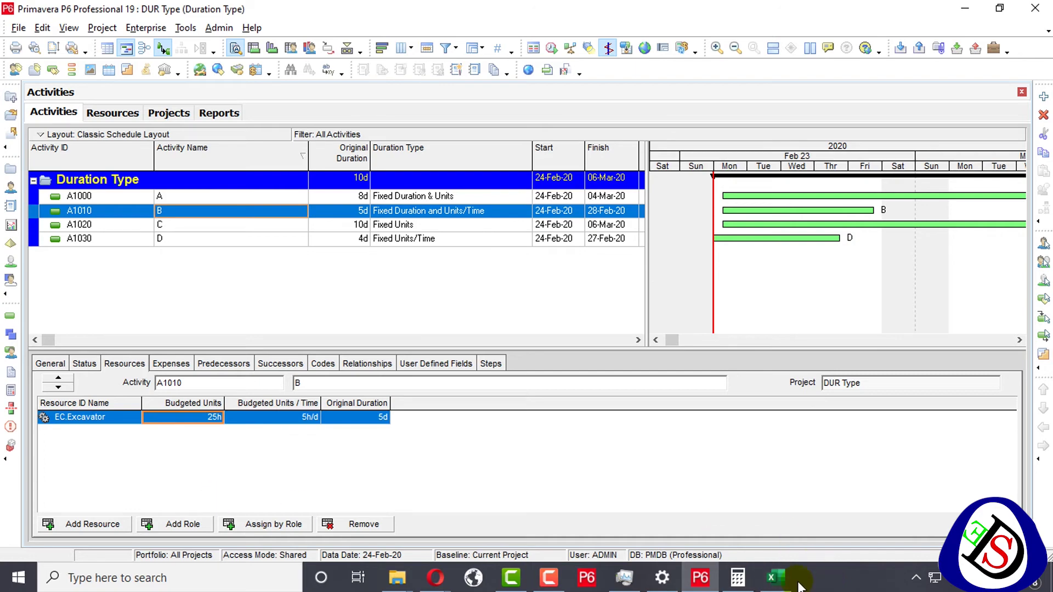
- Consult the Excel table and set the budgeted units/time of activity B's excavator assignment to 100 h/d
{"action": "left_click", "coordinate": [778, 582]}
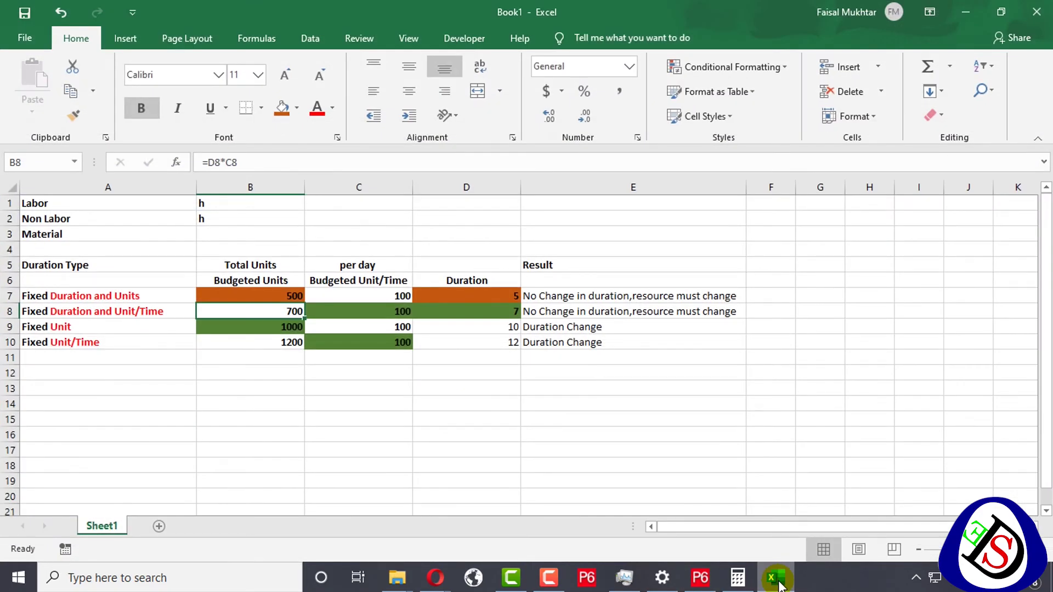
{"action": "left_click", "coordinate": [398, 323]}
{"action": "left_click", "coordinate": [778, 578]}
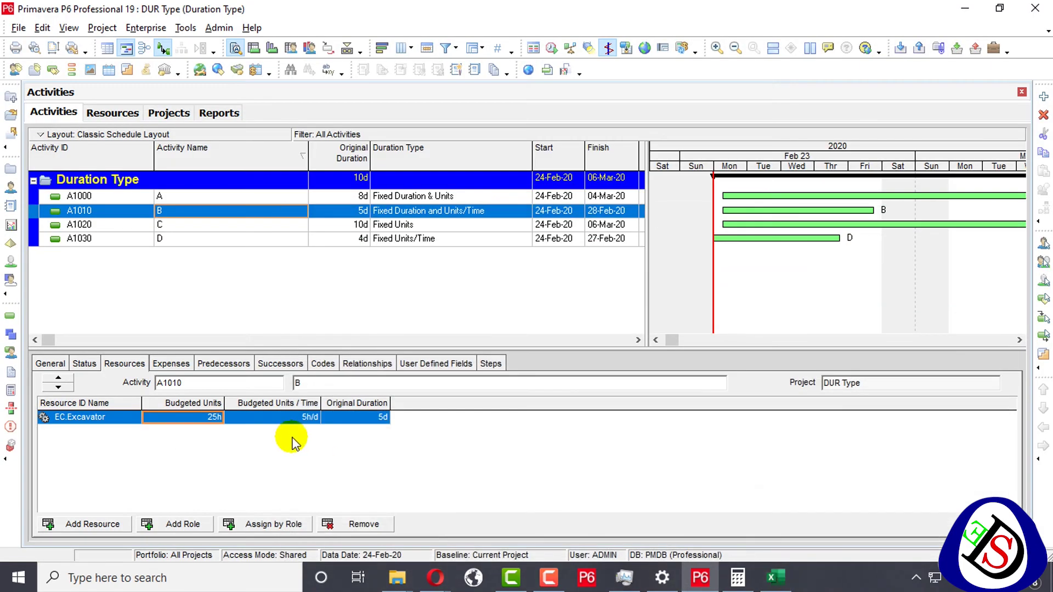
{"action": "left_click", "coordinate": [290, 421]}
{"action": "type", "text": "100"}
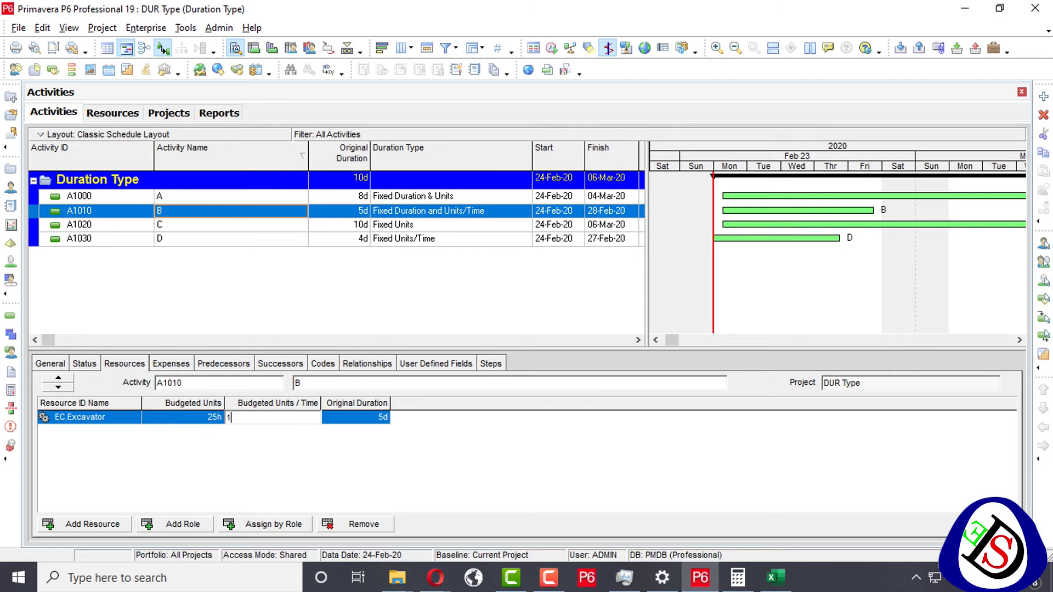
{"action": "key", "text": "Return"}
{"action": "key", "text": "Tab"}
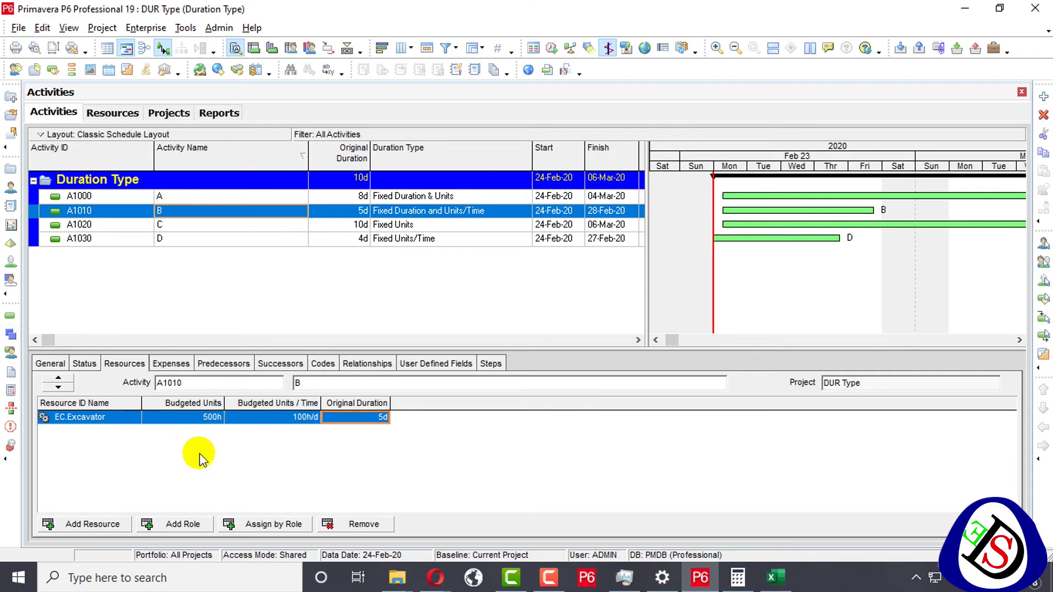
- Set the original duration of activity B's excavator assignment to 7 d, following the Excel table
{"action": "left_click", "coordinate": [769, 576]}
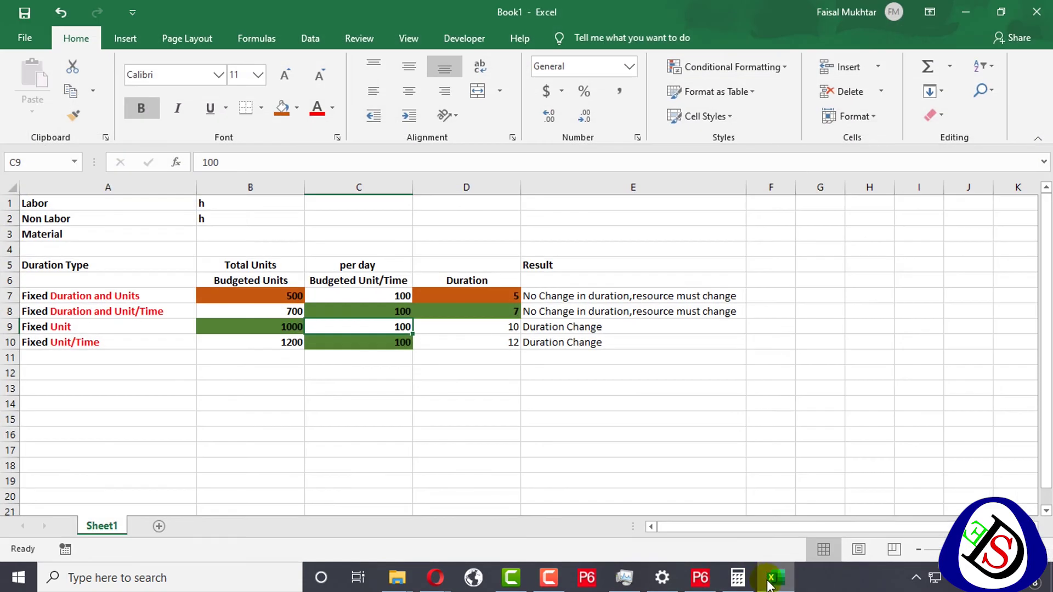
{"action": "left_click", "coordinate": [768, 576]}
{"action": "left_click", "coordinate": [372, 420]}
{"action": "type", "text": "7"}
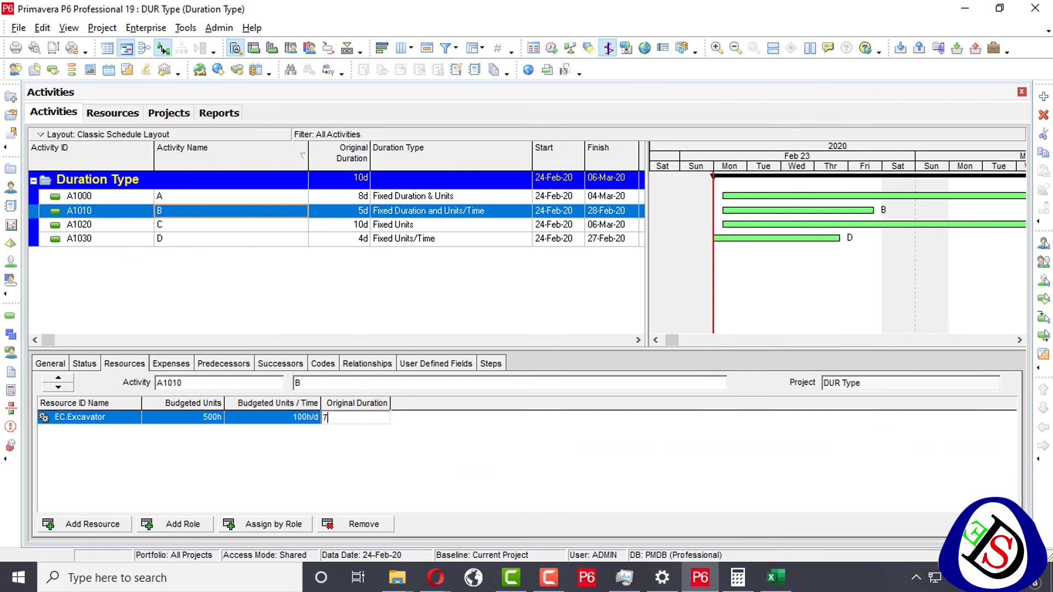
{"action": "key", "text": "Return"}
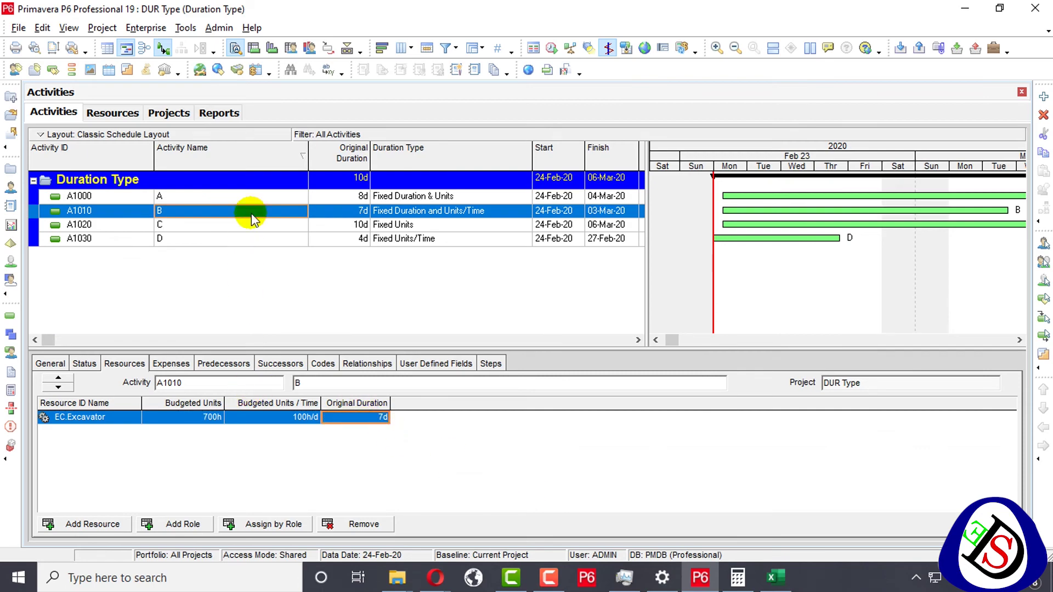
- Set the budgeted units of activity A's excavator assignment to 500 h, following the Excel table's Fixed Duration and Units row
{"action": "left_click", "coordinate": [261, 197]}
{"action": "left_click", "coordinate": [774, 578]}
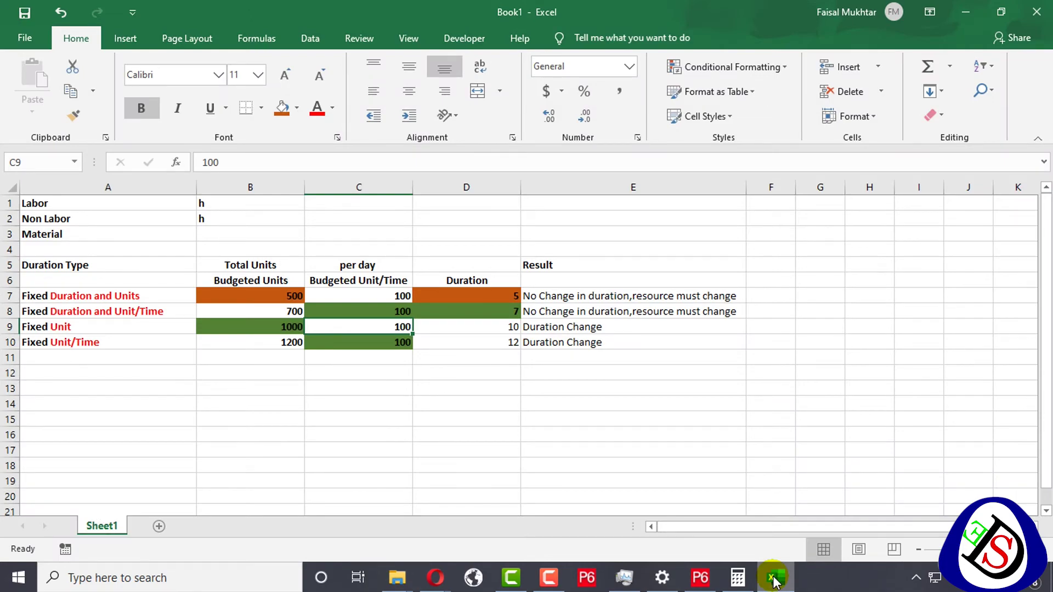
{"action": "left_click", "coordinate": [774, 580]}
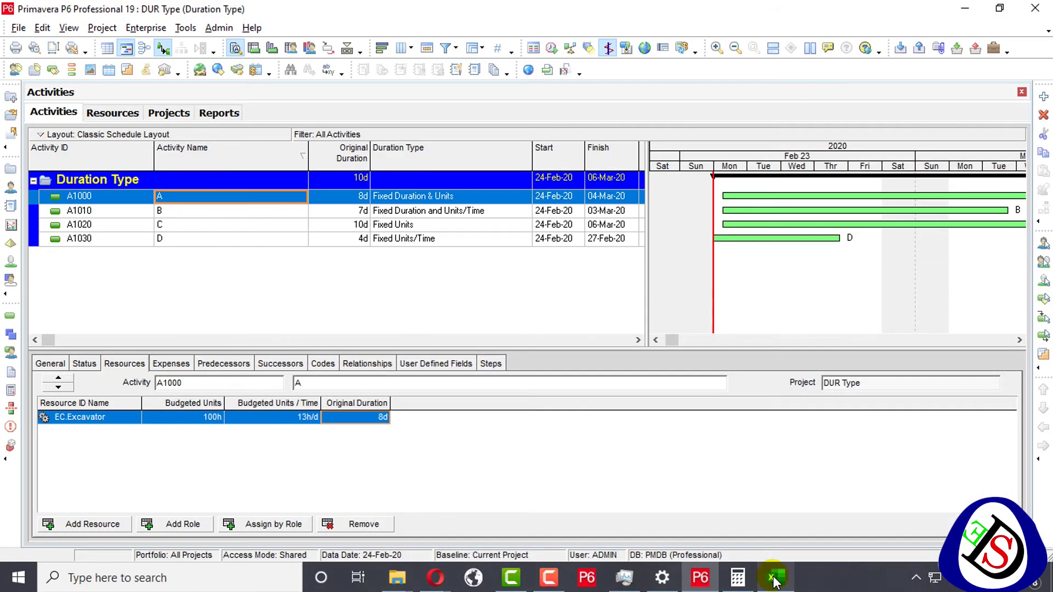
{"action": "left_click", "coordinate": [773, 579]}
{"action": "left_click", "coordinate": [774, 580]}
{"action": "left_click", "coordinate": [197, 417]}
{"action": "type", "text": "500"}
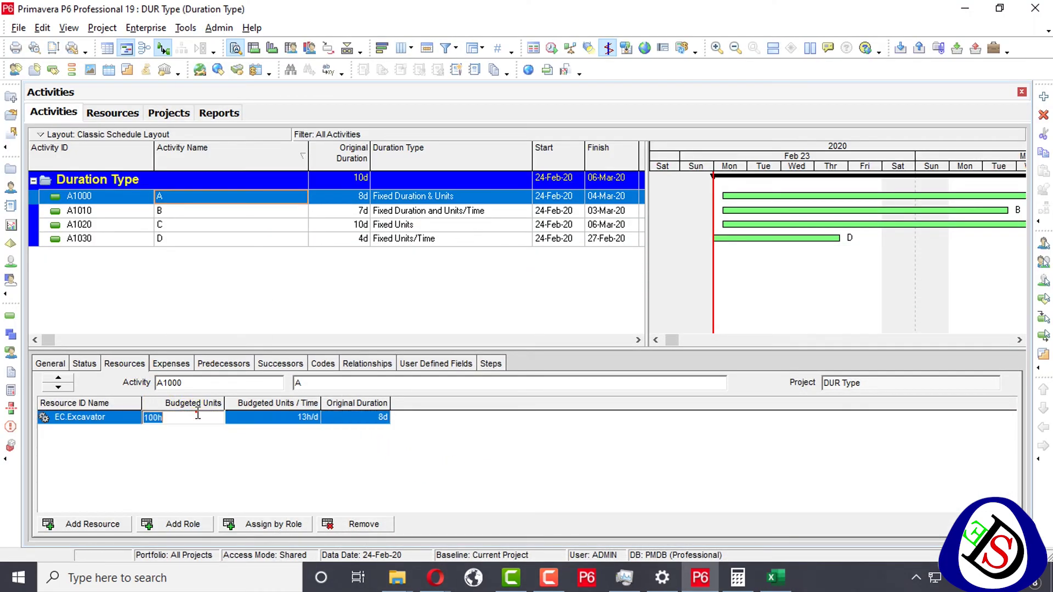
{"action": "left_click", "coordinate": [39, 391]}
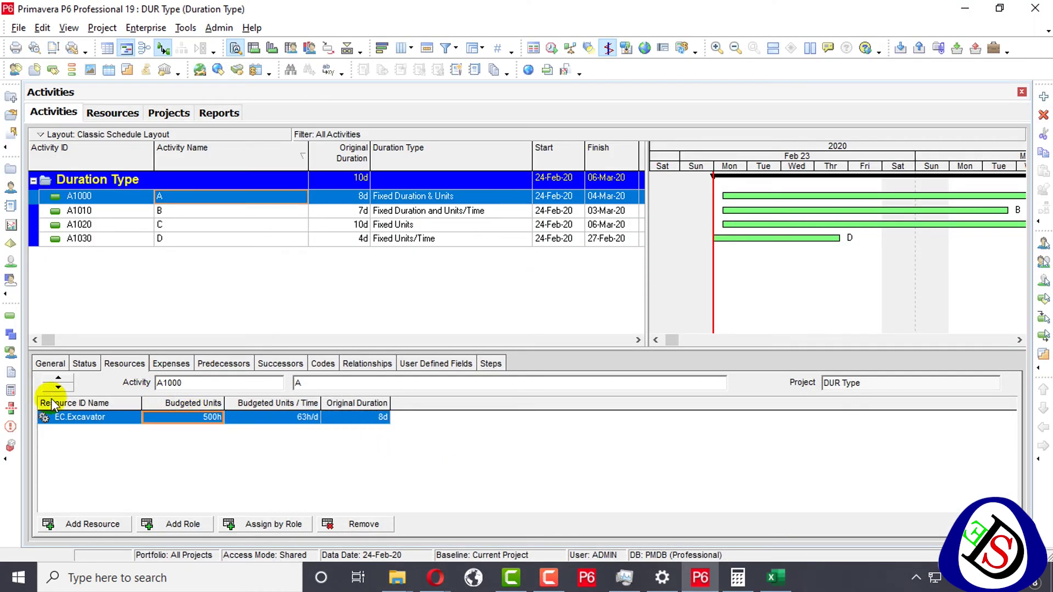
- Consult the Excel table and set the original duration of activity A's excavator assignment to 5 d
{"action": "left_click", "coordinate": [778, 581]}
{"action": "left_click", "coordinate": [775, 579]}
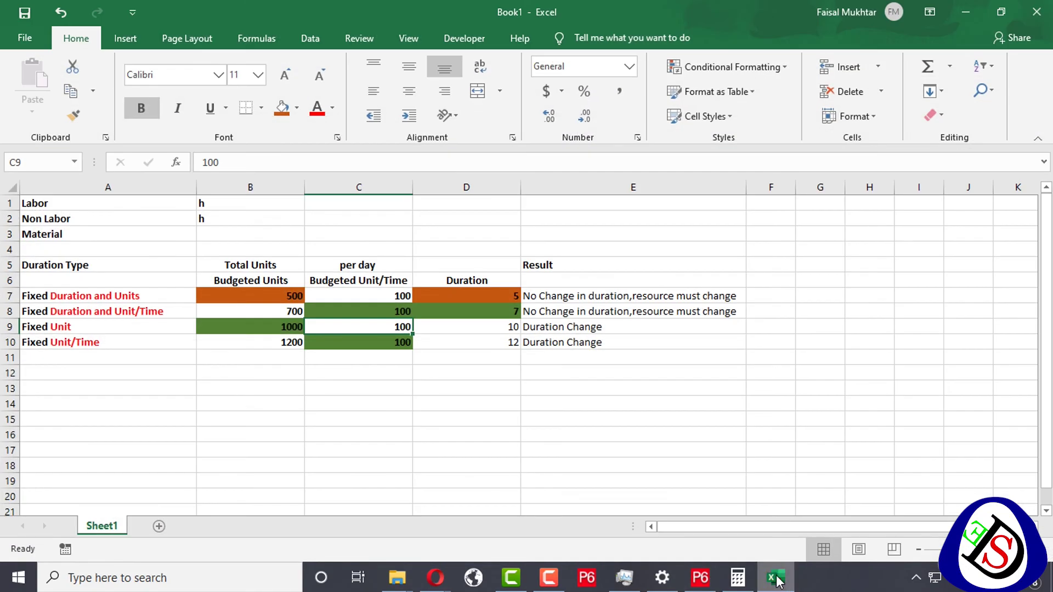
{"action": "left_click", "coordinate": [359, 417]}
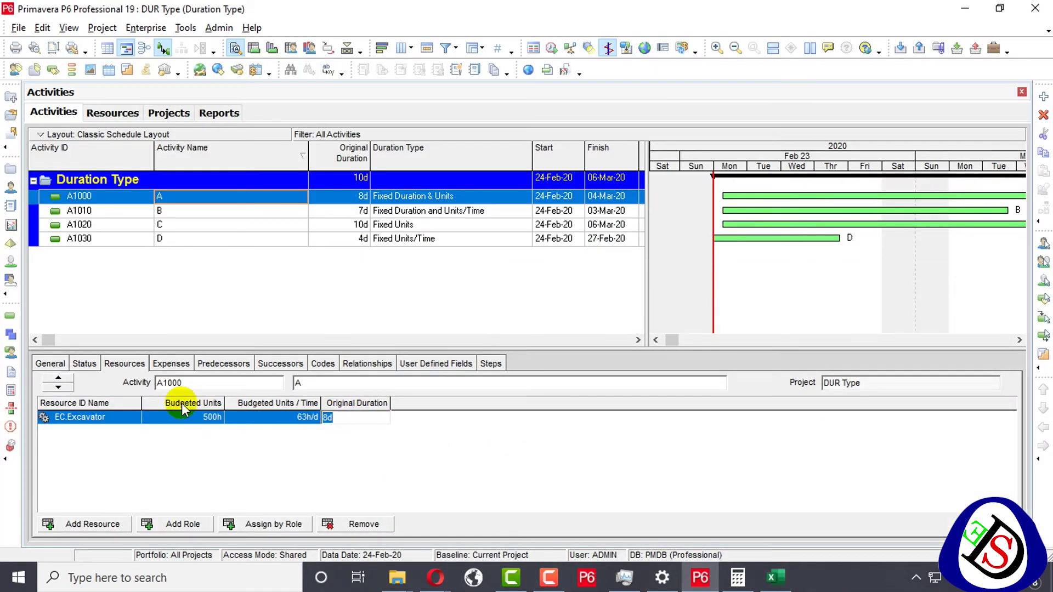
{"action": "type", "text": "5"}
{"action": "key", "text": "Return"}
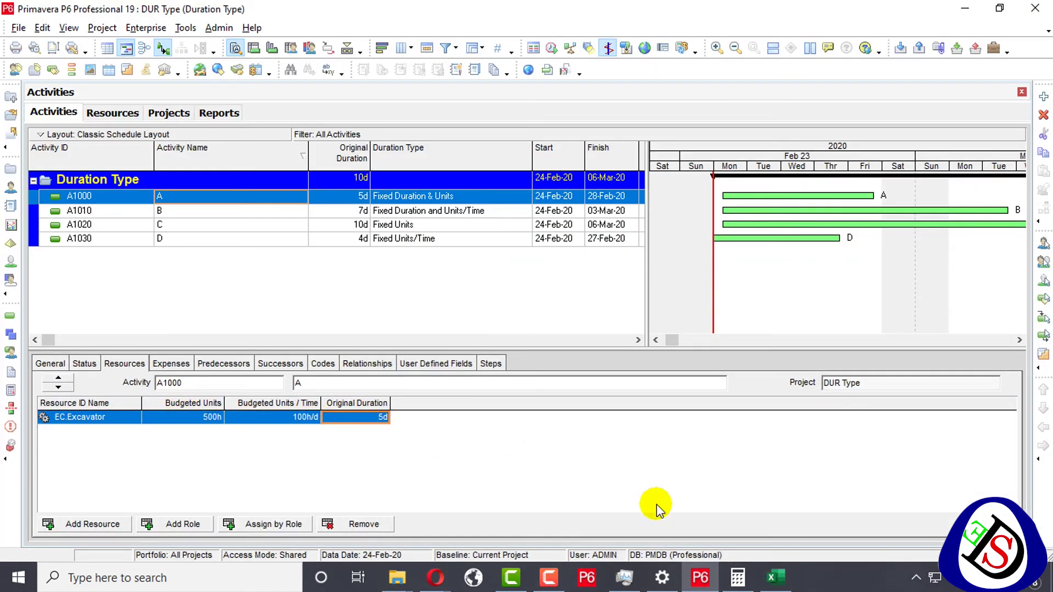
- Check the Excel table's Fixed Unit/Time row and assign the EC Excavator resource to activity D
{"action": "left_click", "coordinate": [776, 578]}
{"action": "left_click", "coordinate": [776, 578]}
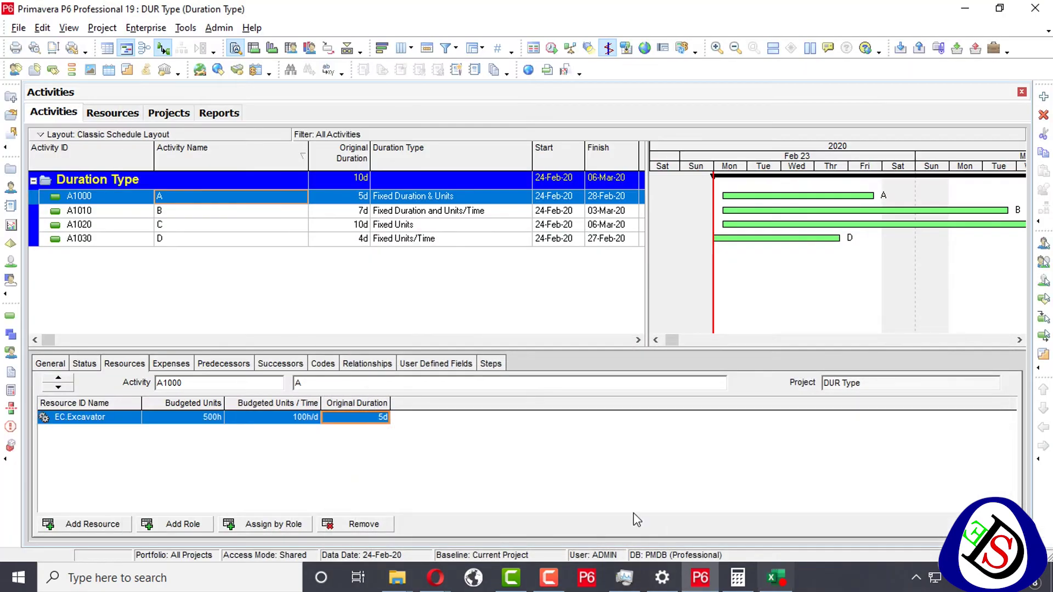
{"action": "left_click", "coordinate": [303, 240]}
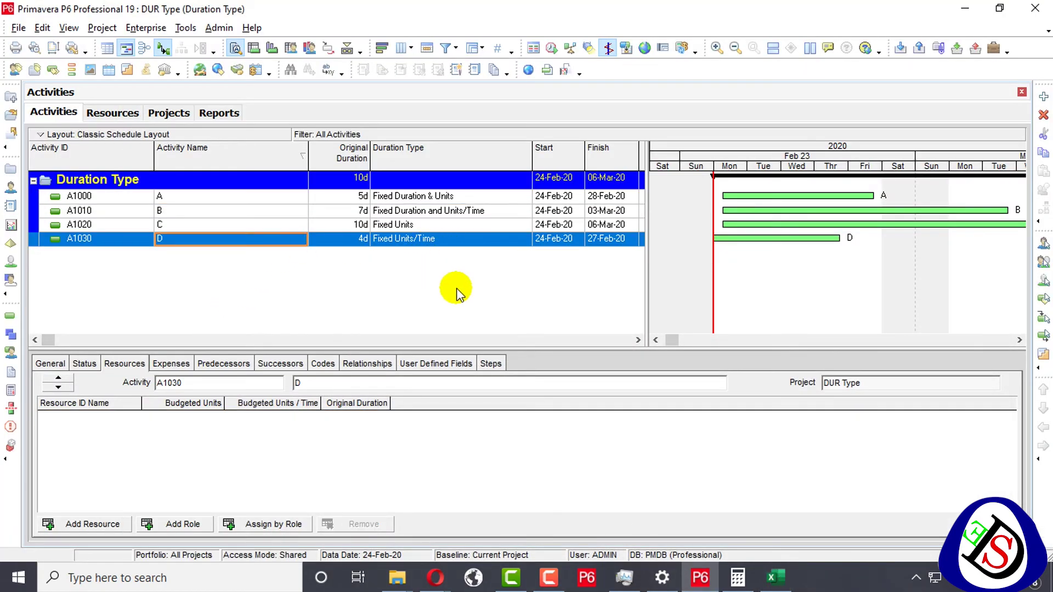
{"action": "left_click", "coordinate": [777, 578]}
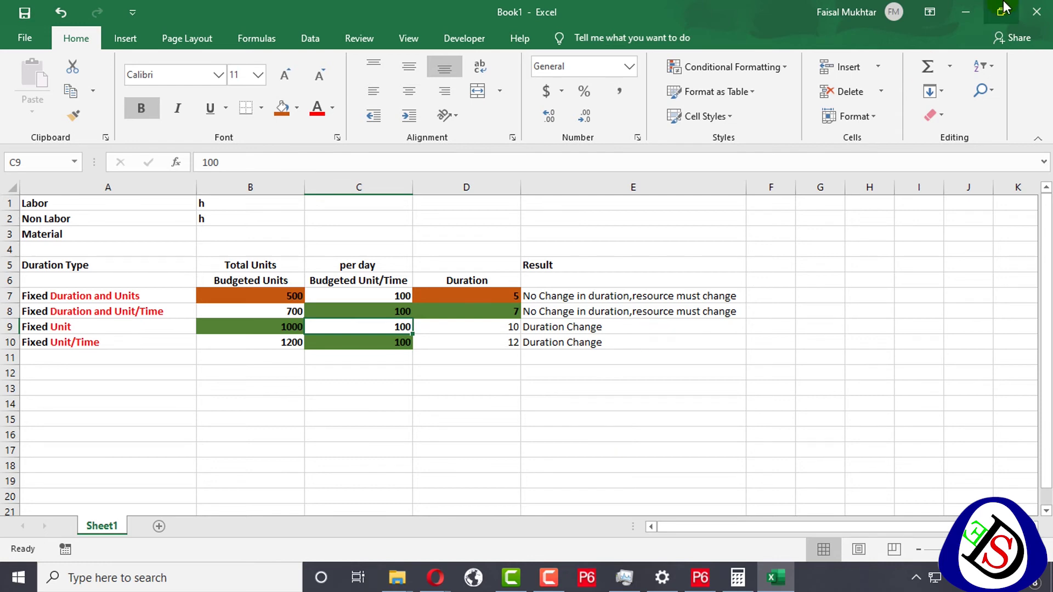
{"action": "left_click", "coordinate": [965, 12]}
{"action": "left_click", "coordinate": [116, 518]}
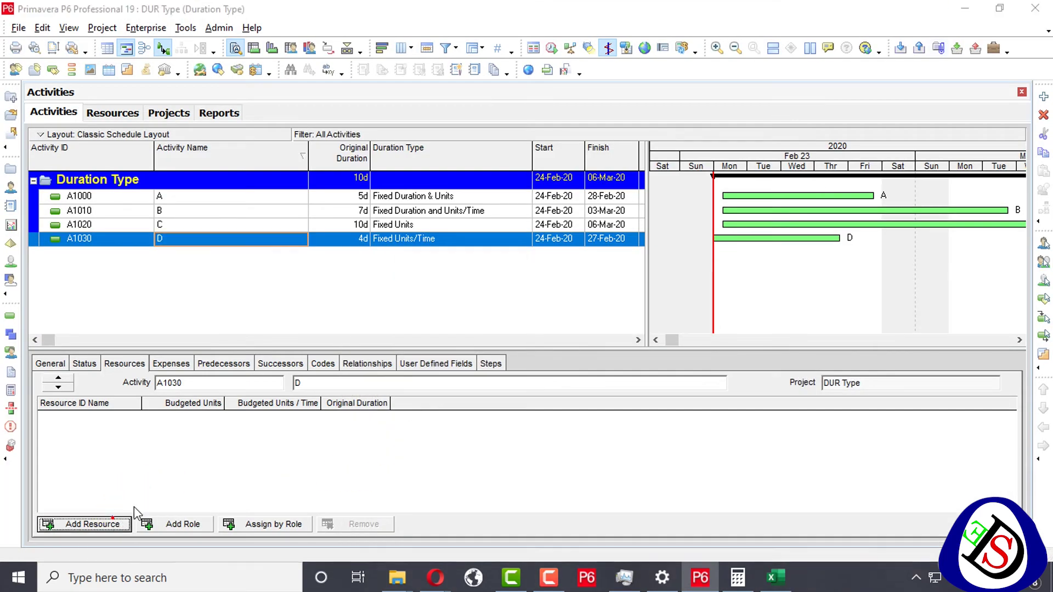
{"action": "double_click", "coordinate": [380, 326]}
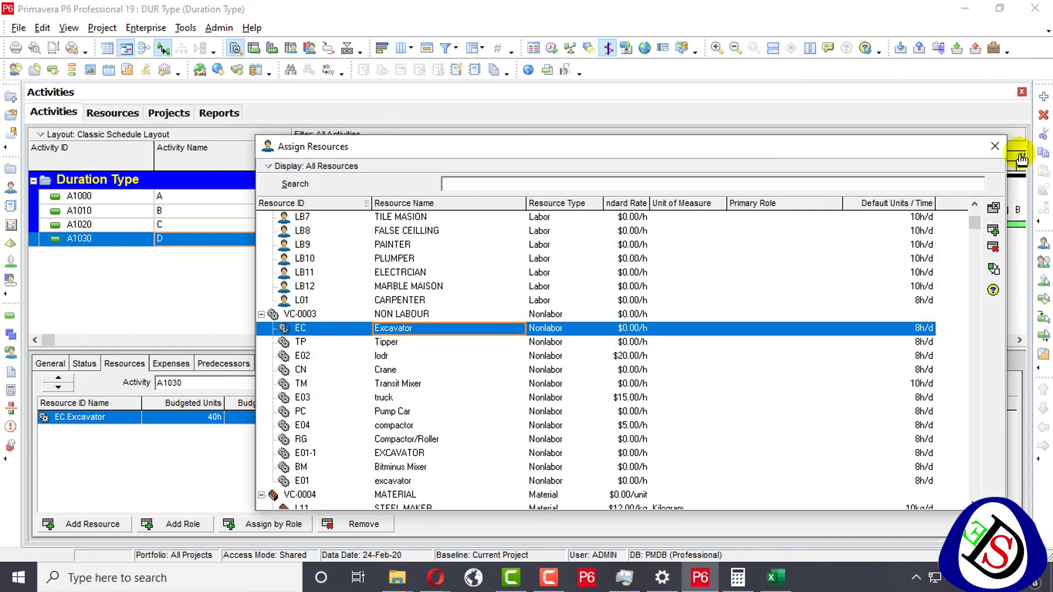
{"action": "left_click", "coordinate": [995, 146]}
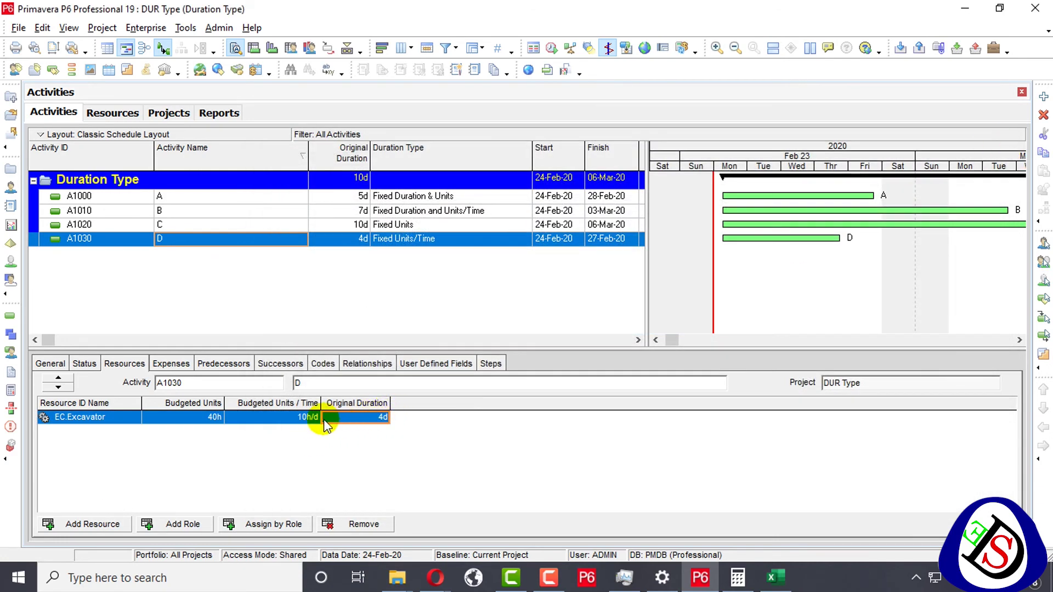
- Set the budgeted units/time of activity D's excavator assignment to 100 h/d
{"action": "left_click", "coordinate": [303, 418]}
{"action": "left_click", "coordinate": [473, 362]}
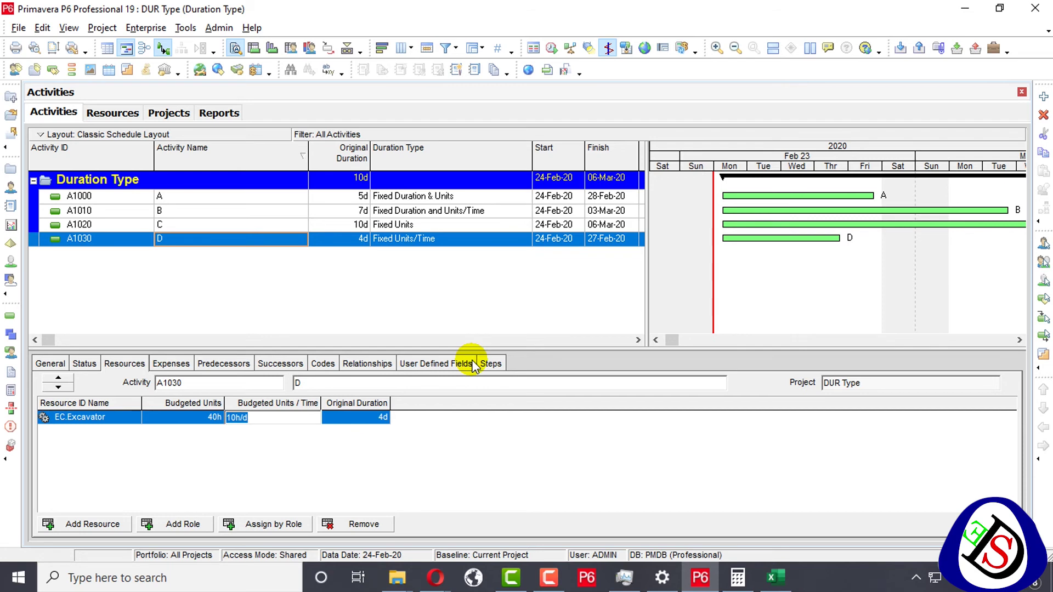
{"action": "type", "text": "100"}
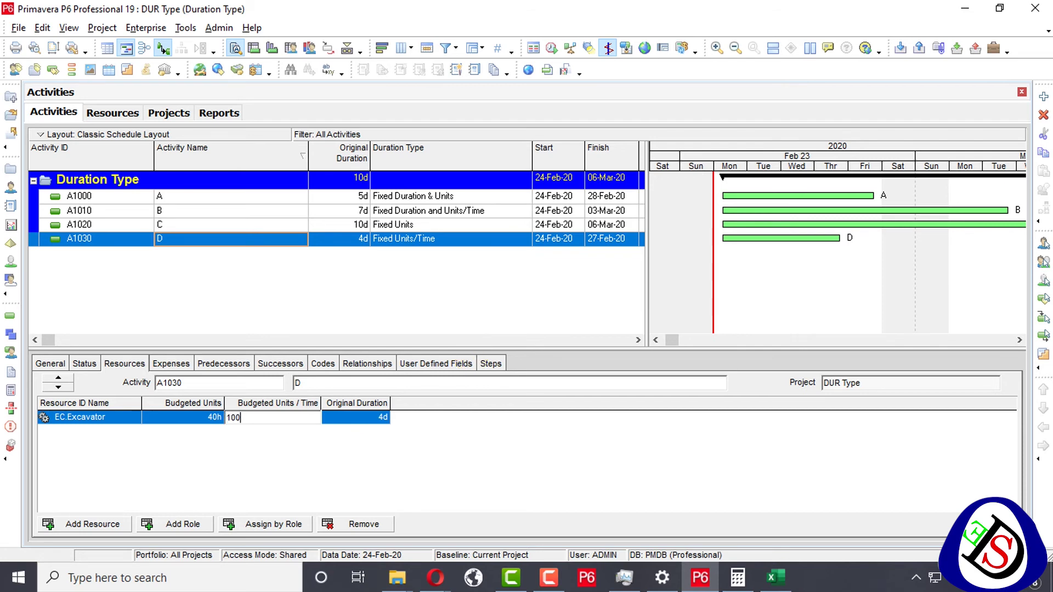
{"action": "key", "text": "Return"}
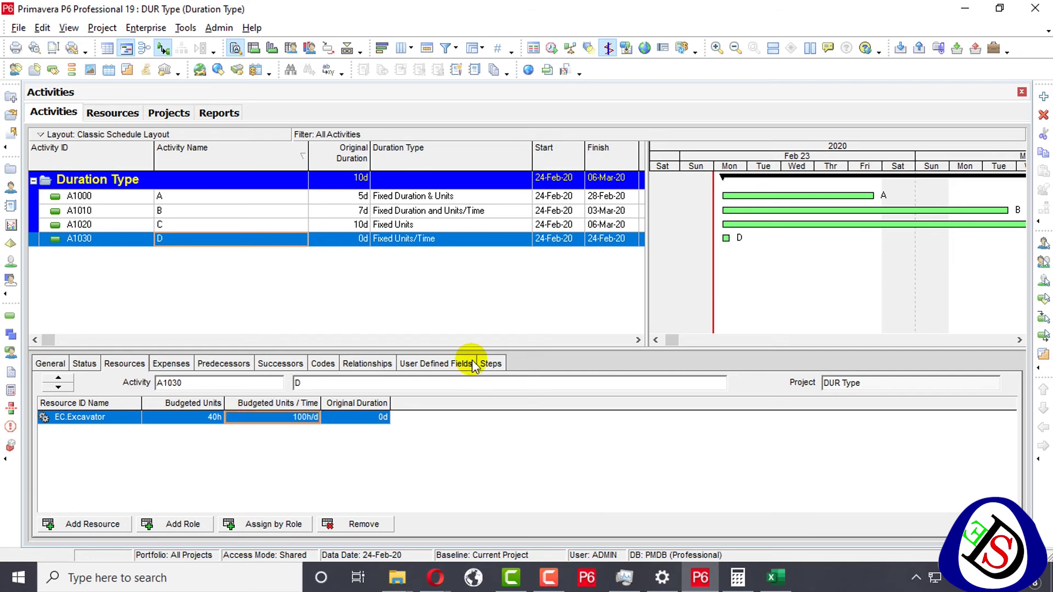
{"action": "left_click", "coordinate": [340, 431]}
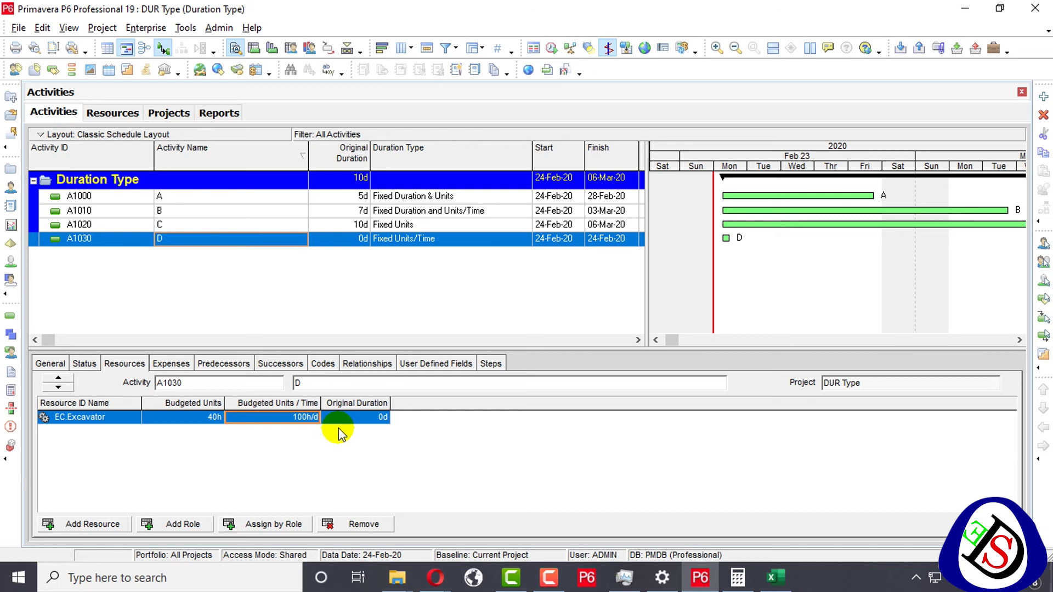
{"action": "left_click", "coordinate": [304, 427]}
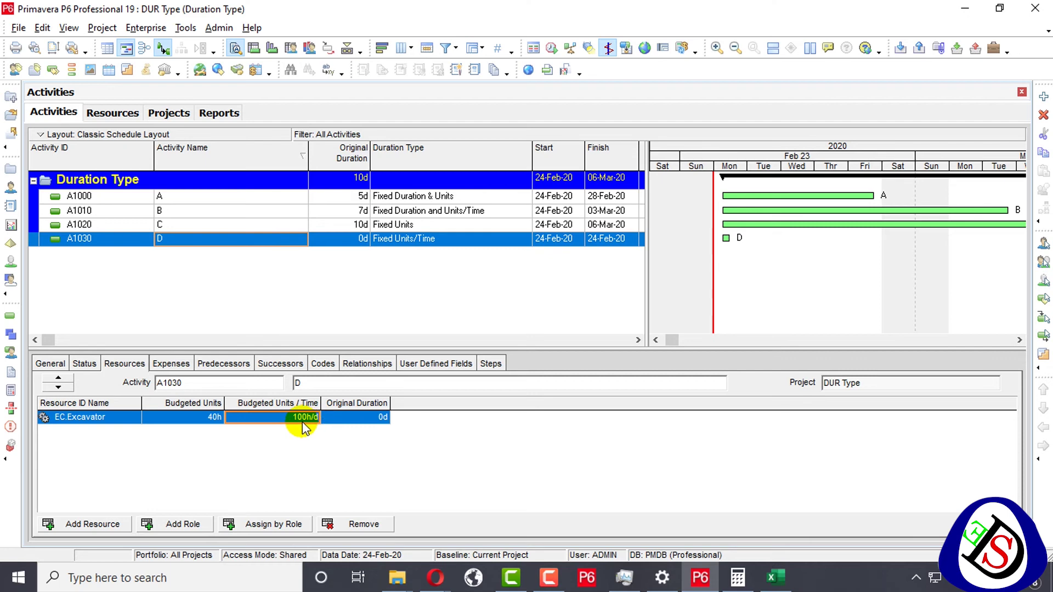
- Set the original duration of activity D's excavator assignment to 5 d
{"action": "left_click", "coordinate": [182, 418]}
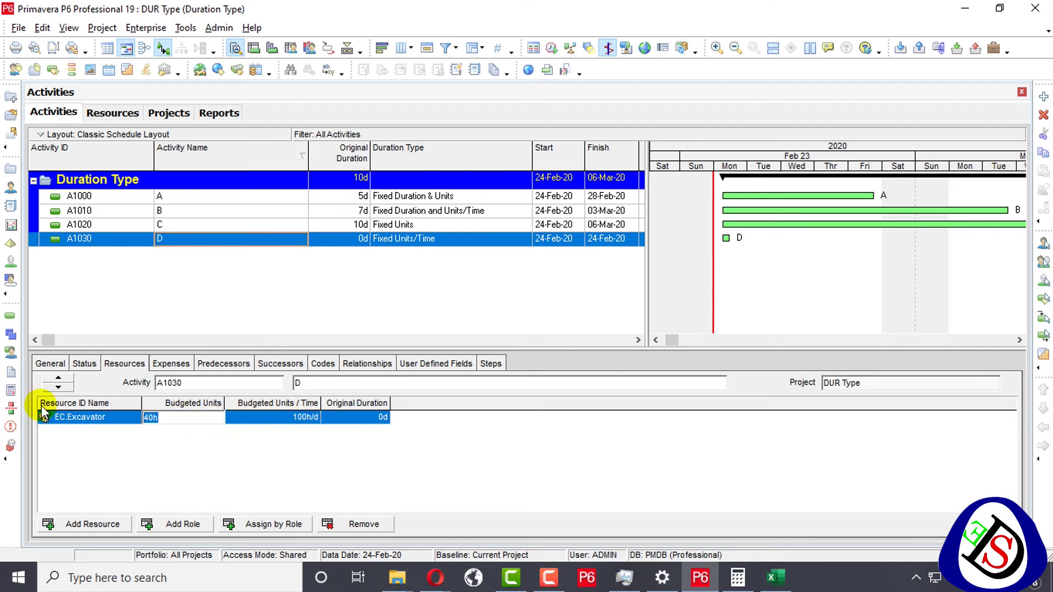
{"action": "left_click", "coordinate": [378, 417]}
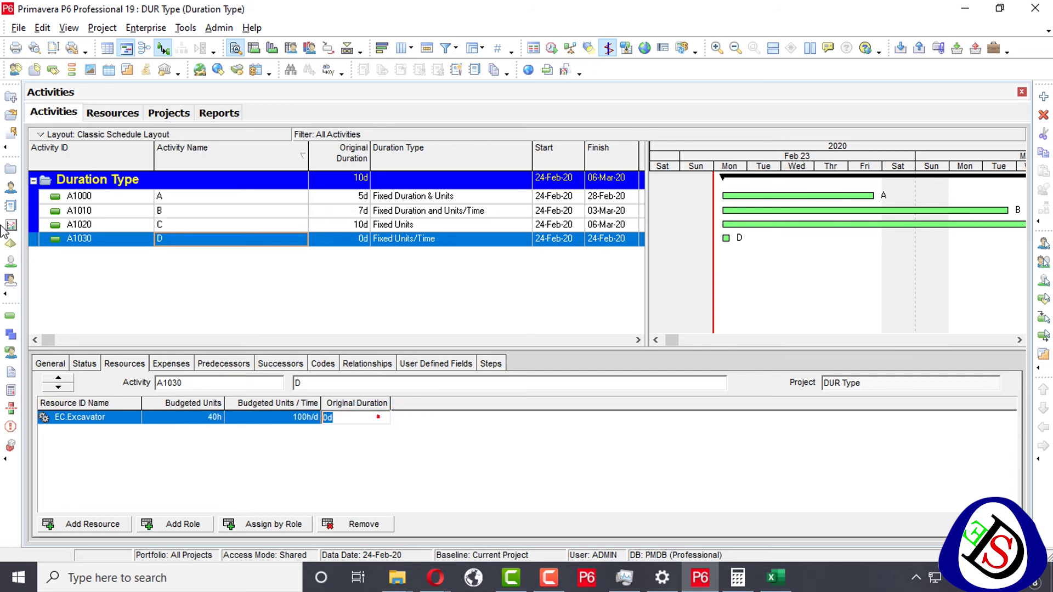
{"action": "type", "text": "5"}
{"action": "key", "text": "Return"}
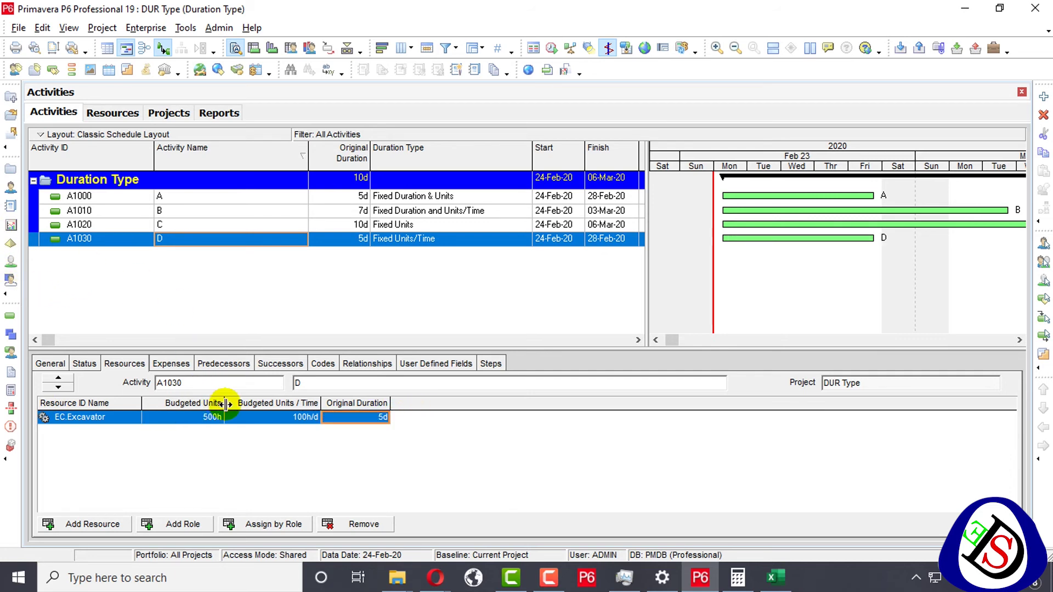
- Set the budgeted units of activity D's excavator assignment to 1000 h and review the assignments of activities C, B and A
{"action": "left_click", "coordinate": [206, 418]}
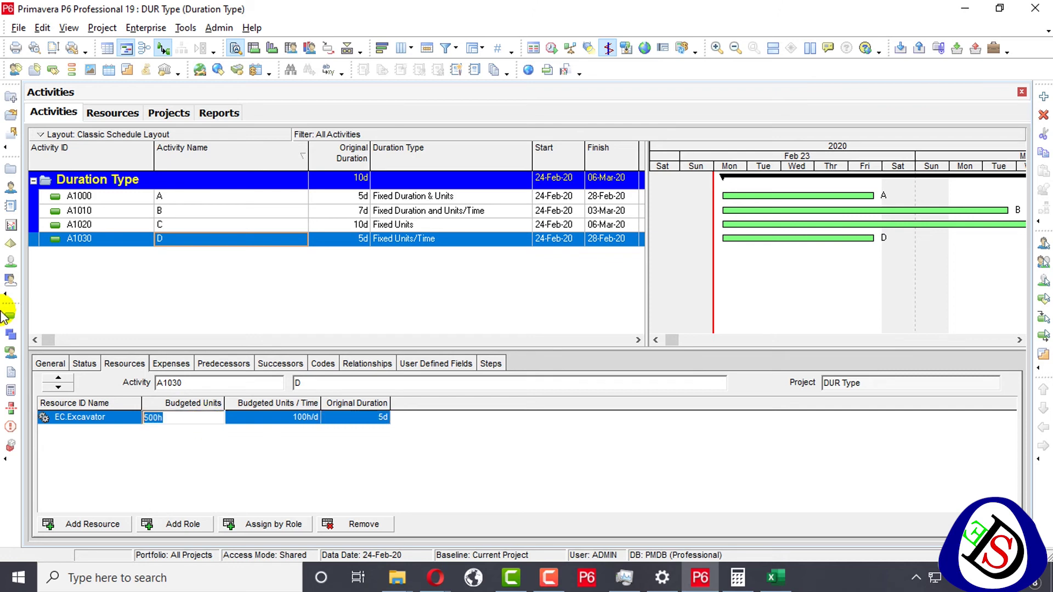
{"action": "type", "text": "1000"}
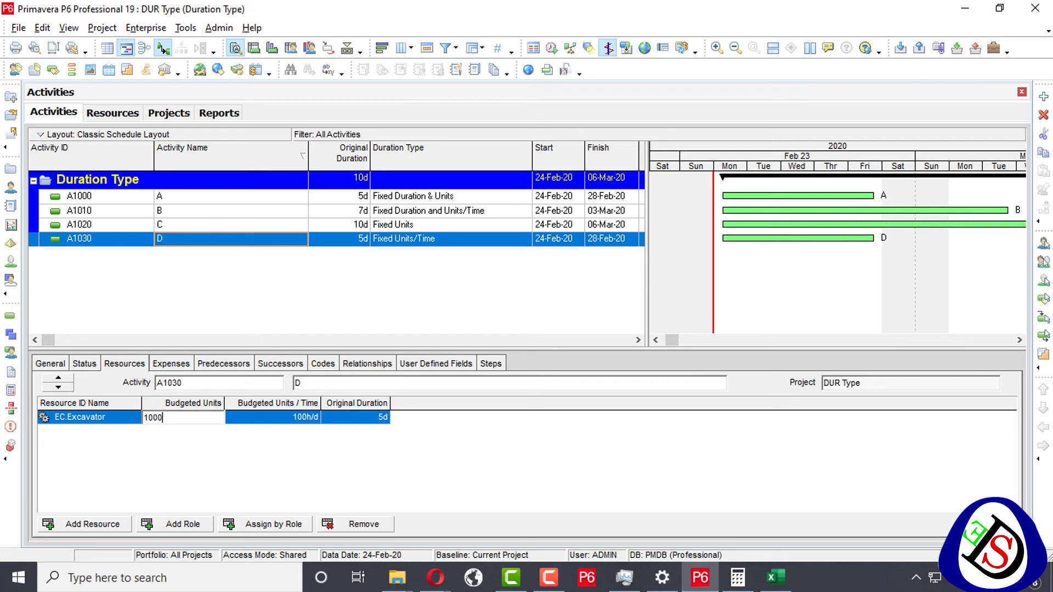
{"action": "key", "text": "Return"}
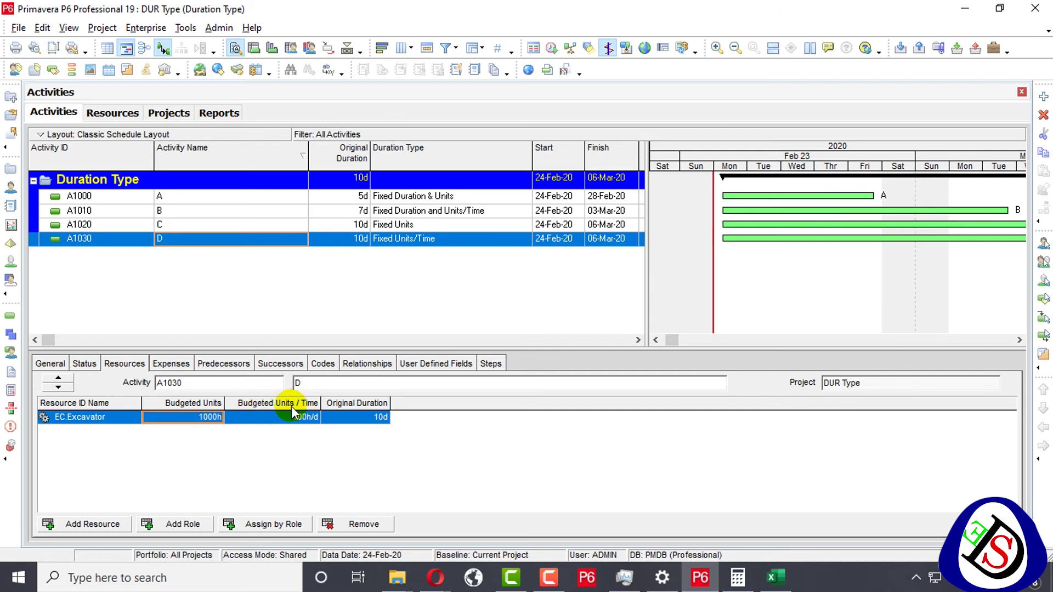
{"action": "left_click", "coordinate": [436, 225]}
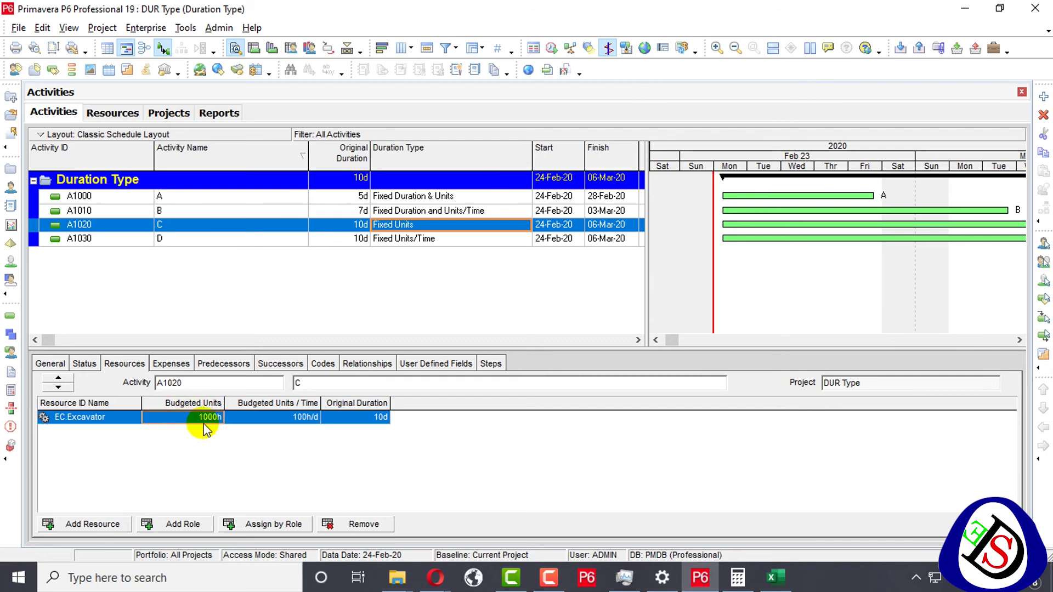
{"action": "left_click", "coordinate": [397, 213]}
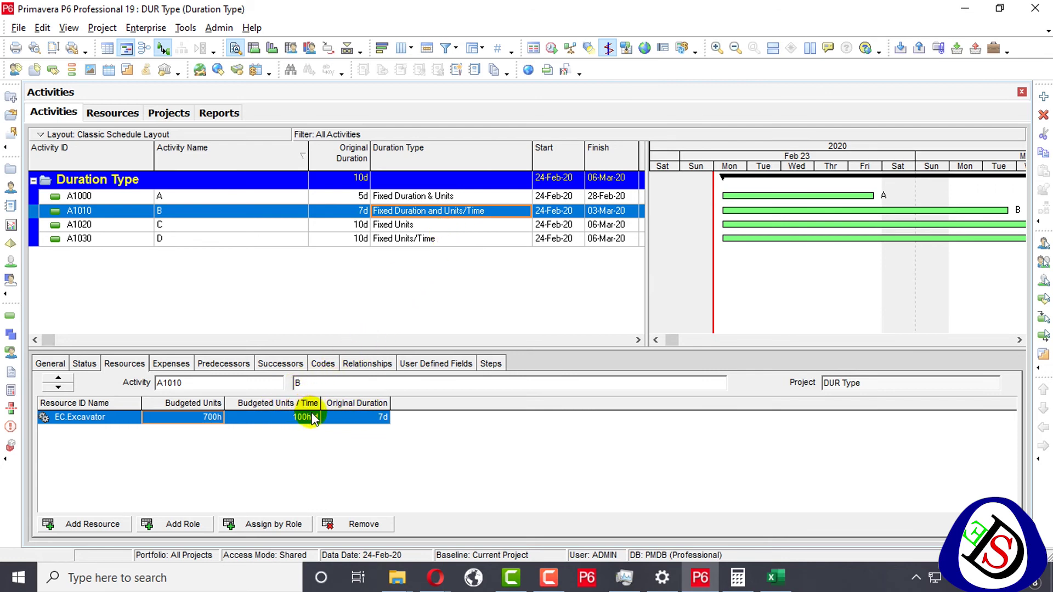
{"action": "left_click", "coordinate": [400, 201]}
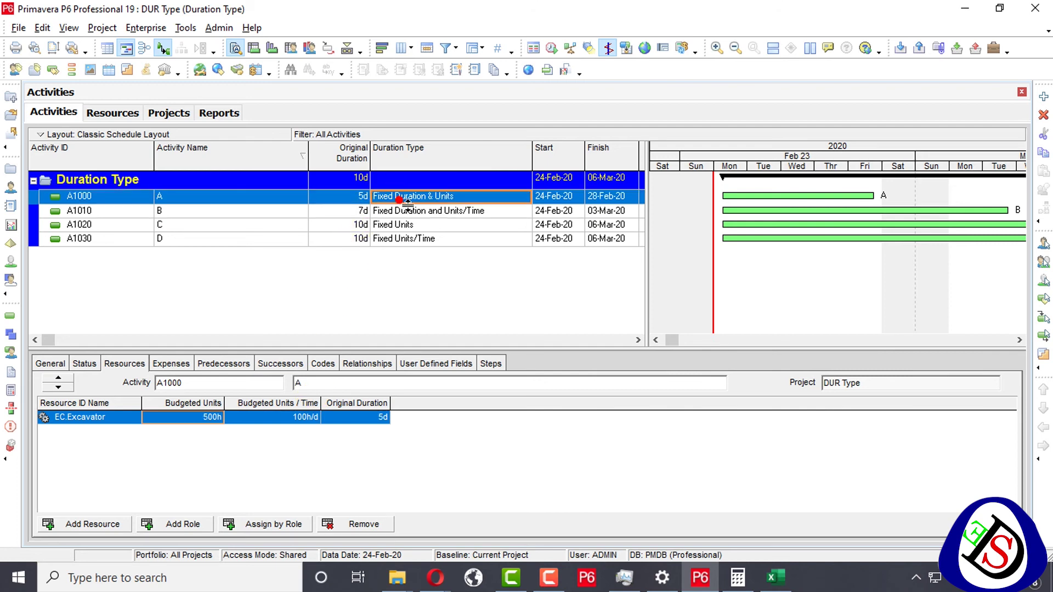
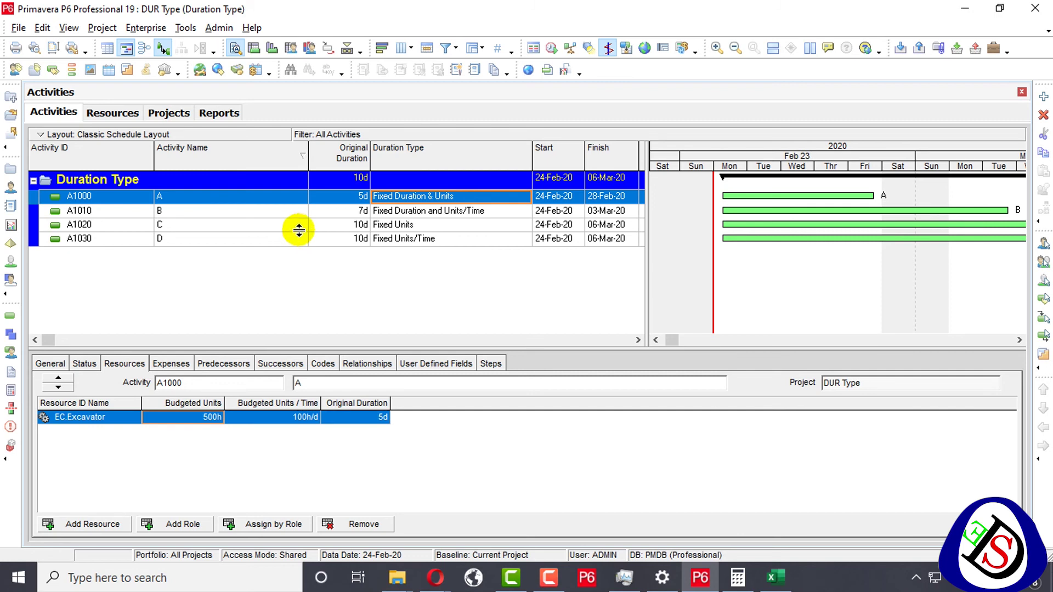
- Assign the TP Tipper and E02 lodr resources to activity C alongside its excavator
{"action": "left_click", "coordinate": [105, 525]}
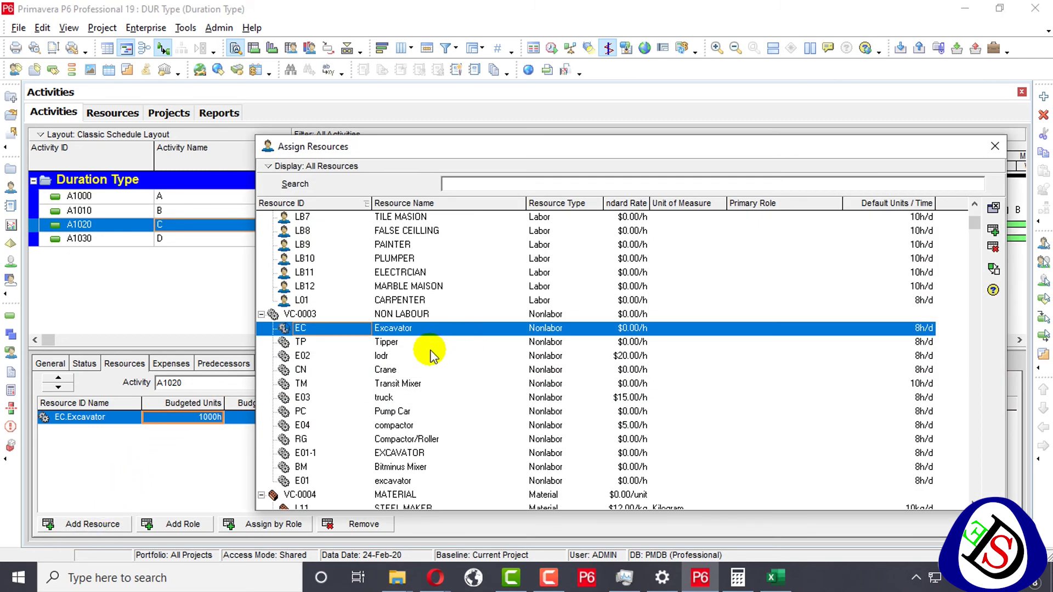
{"action": "left_click", "coordinate": [430, 346]}
{"action": "double_click", "coordinate": [431, 346]}
{"action": "double_click", "coordinate": [426, 357]}
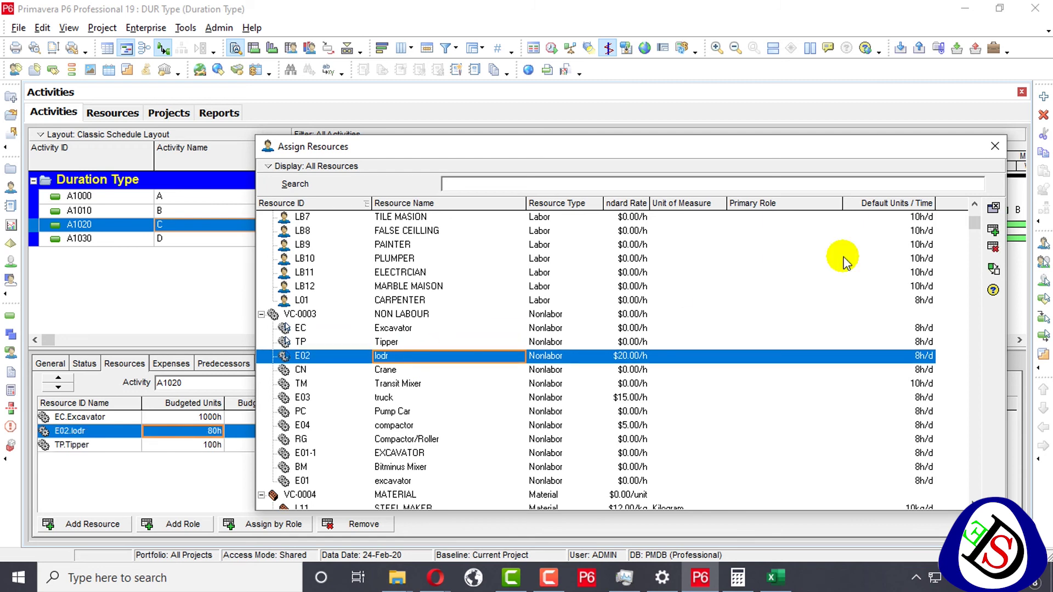
{"action": "left_click", "coordinate": [1003, 143]}
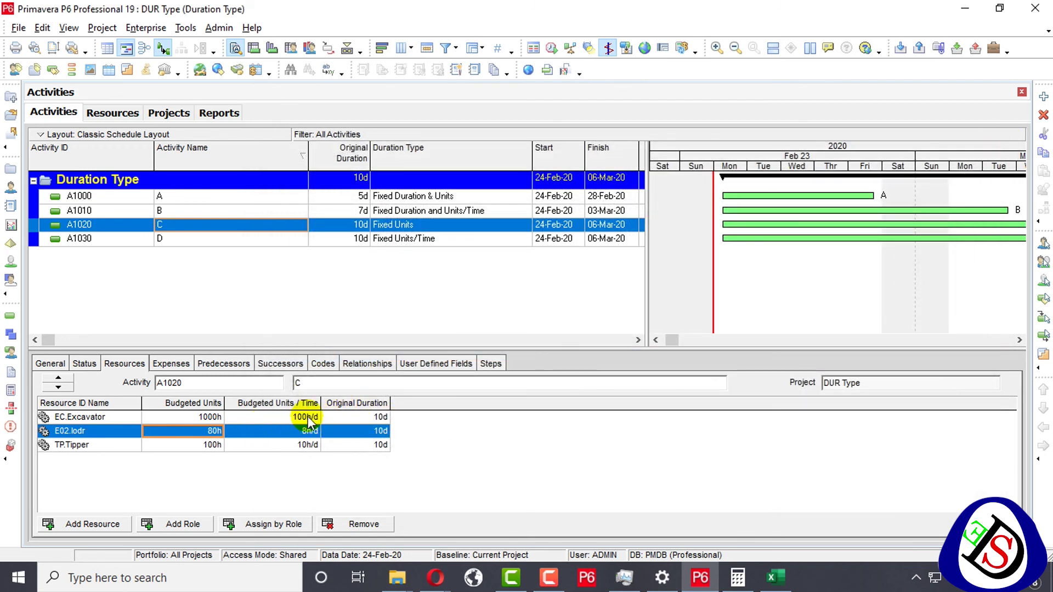
- Set activity C's budgeted units to 1000 h for the E02 lodr and 500 h for the TP Tipper
{"action": "left_click", "coordinate": [211, 432]}
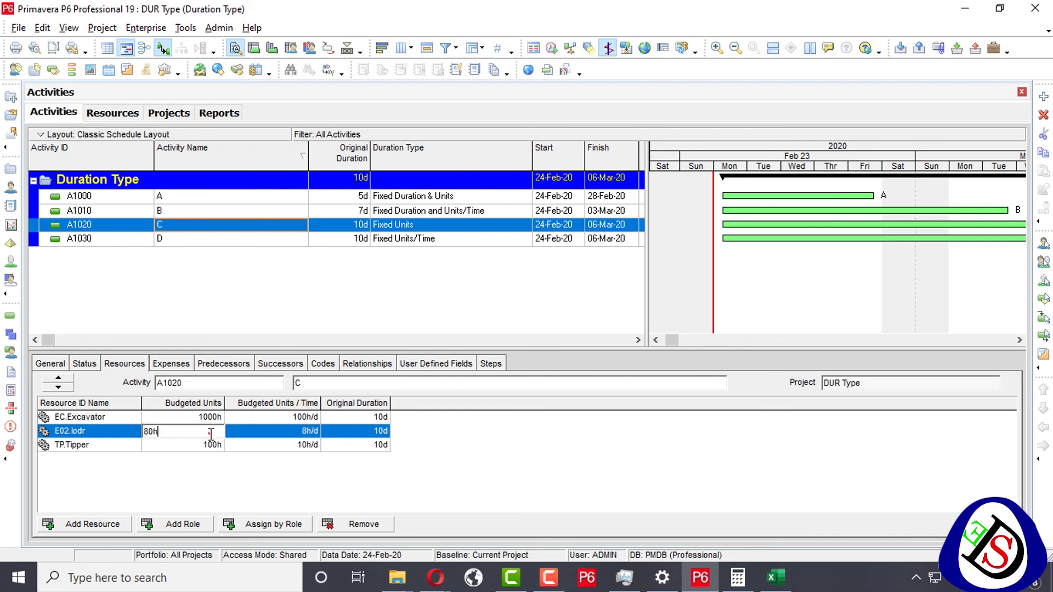
{"action": "type", "text": "1000"}
{"action": "key", "text": "Return"}
{"action": "type", "text": "500"}
{"action": "key", "text": "Return"}
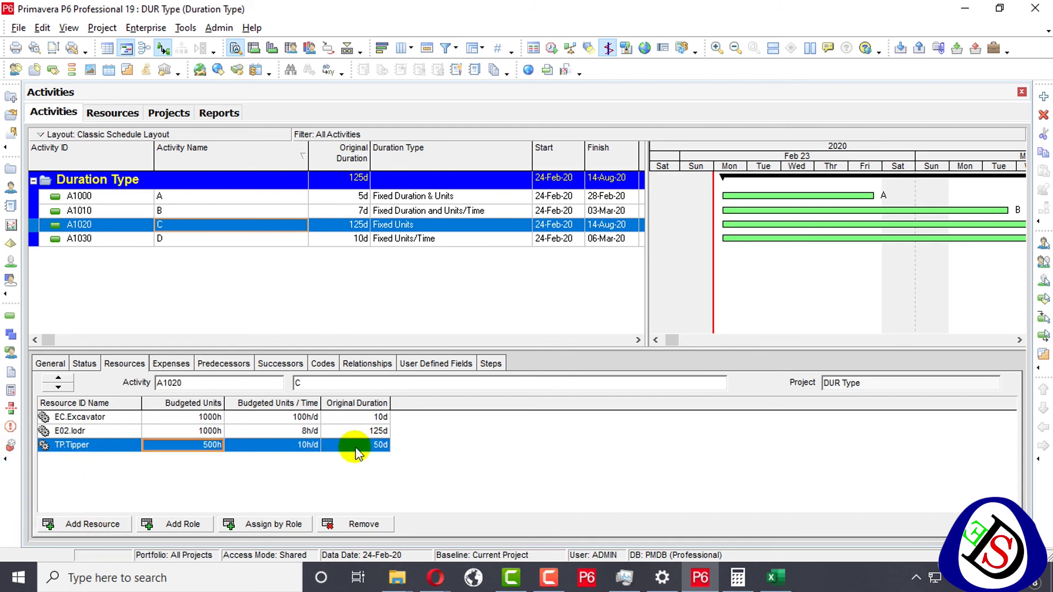
- Set activity C's budgeted units/time to 100 h/d for the E02 lodr and 50 h/d for the TP Tipper
{"action": "left_click", "coordinate": [307, 431]}
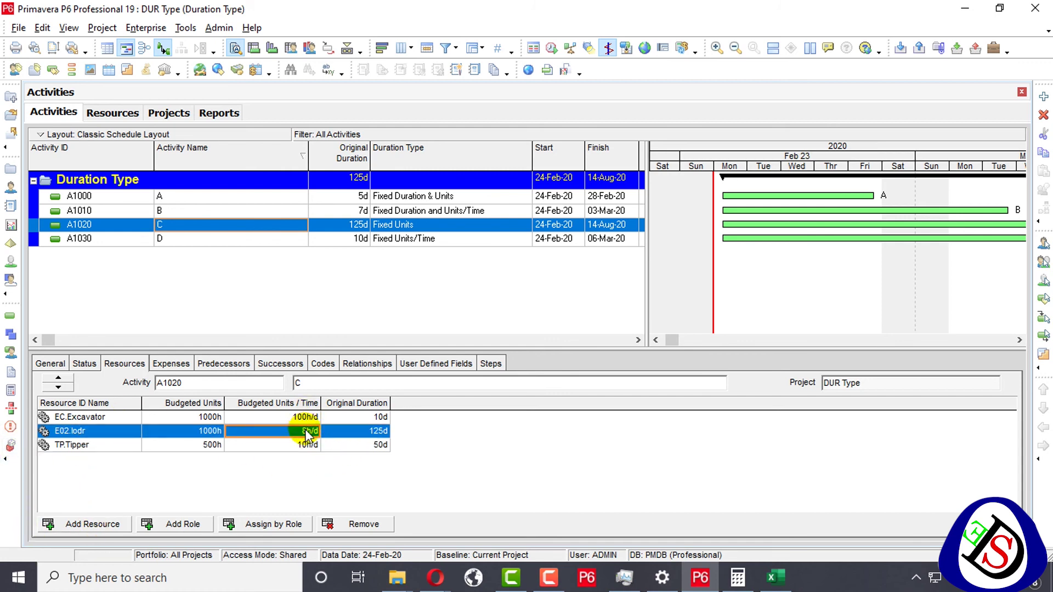
{"action": "type", "text": "100"}
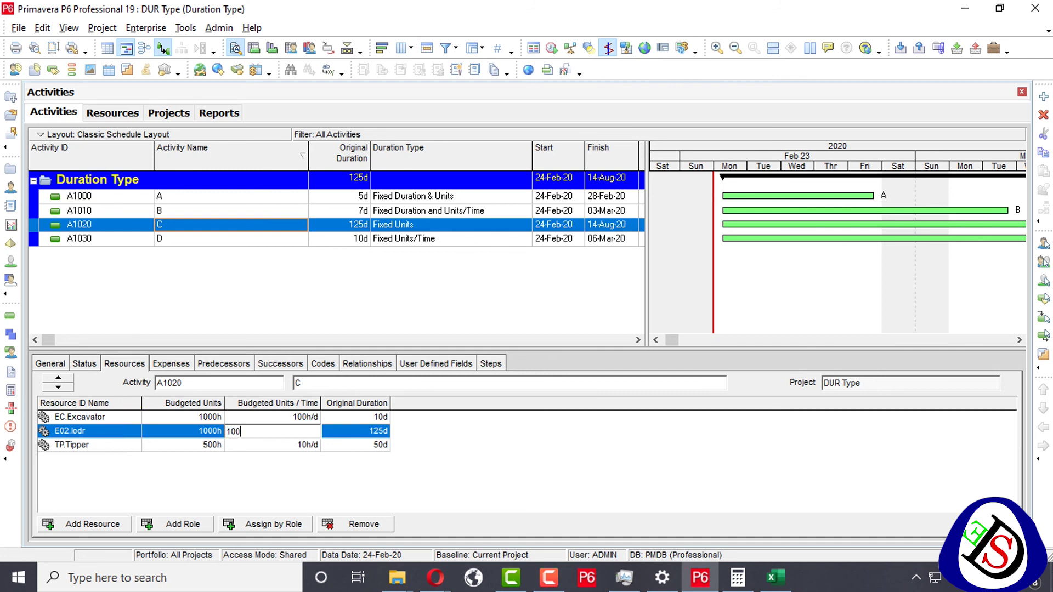
{"action": "key", "text": "Return"}
{"action": "key", "text": "Down"}
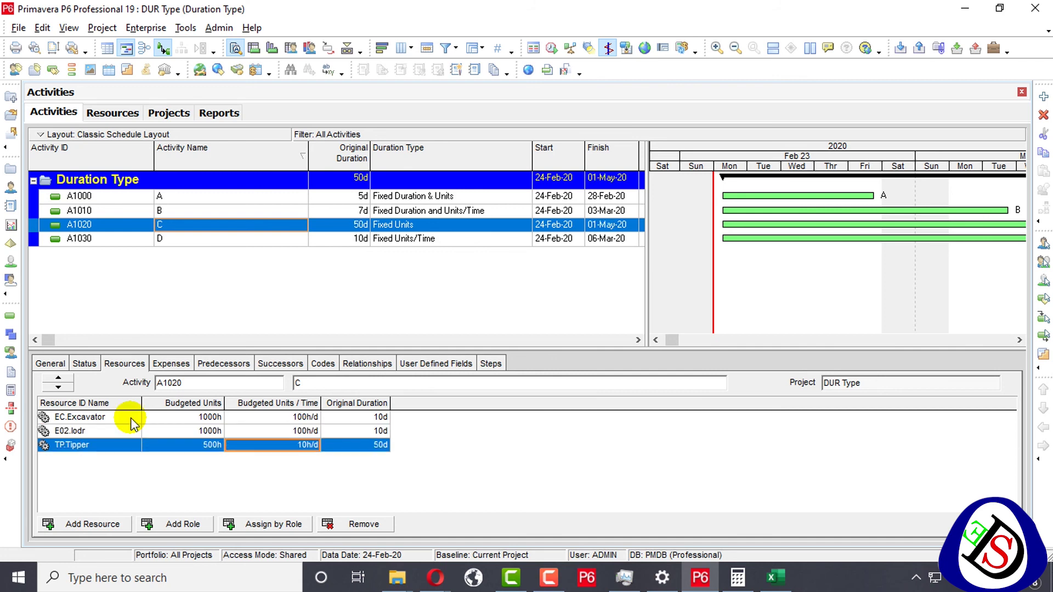
{"action": "type", "text": "50"}
{"action": "key", "text": "Return"}
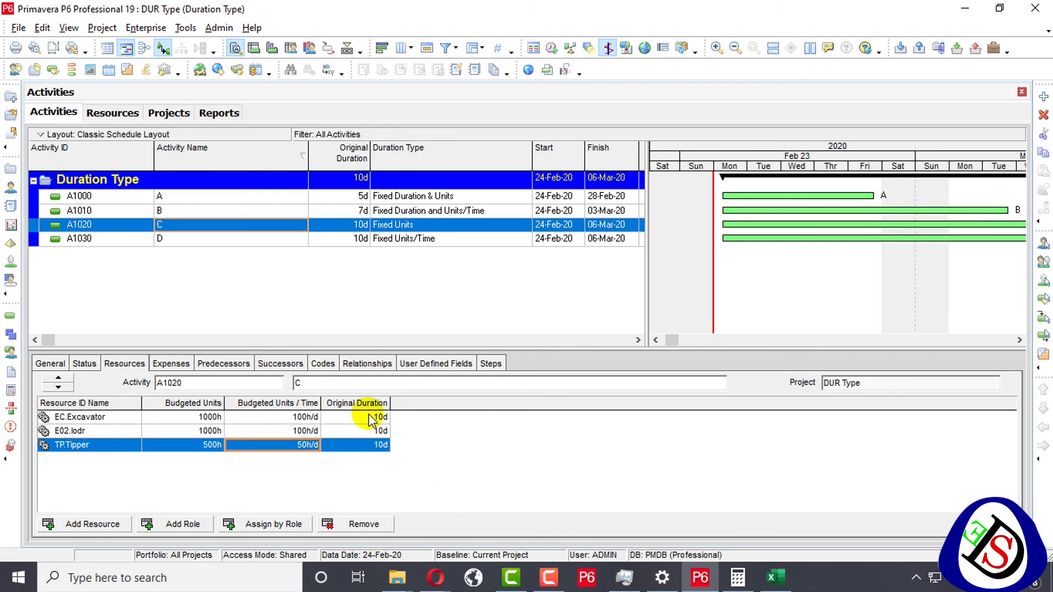
- Set the budgeted units/time of activity C's E02 lodr assignment to 80 h/d
{"action": "left_click", "coordinate": [299, 432]}
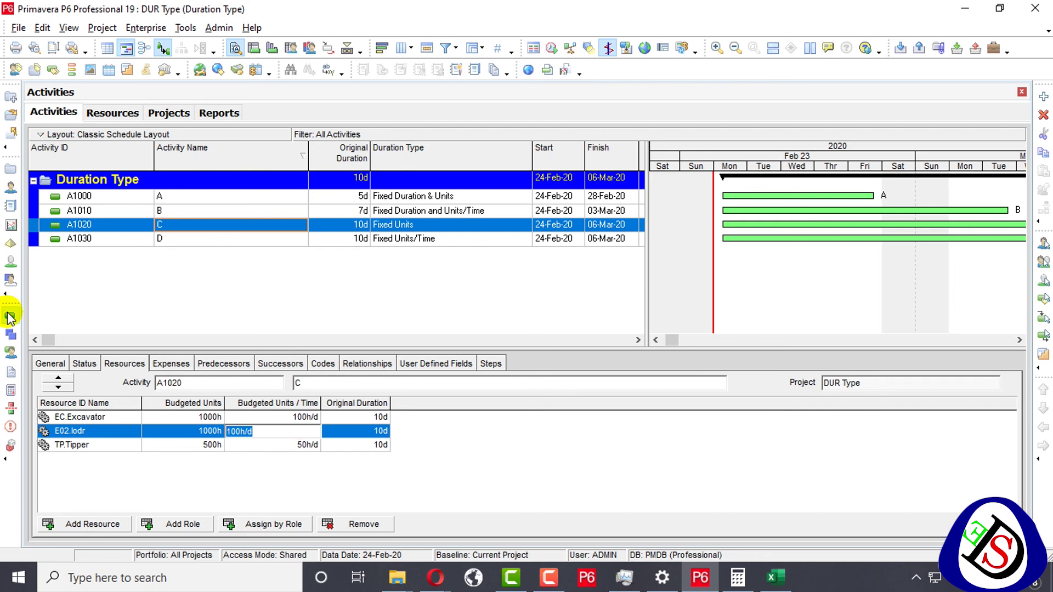
{"action": "type", "text": "80"}
{"action": "key", "text": "Return"}
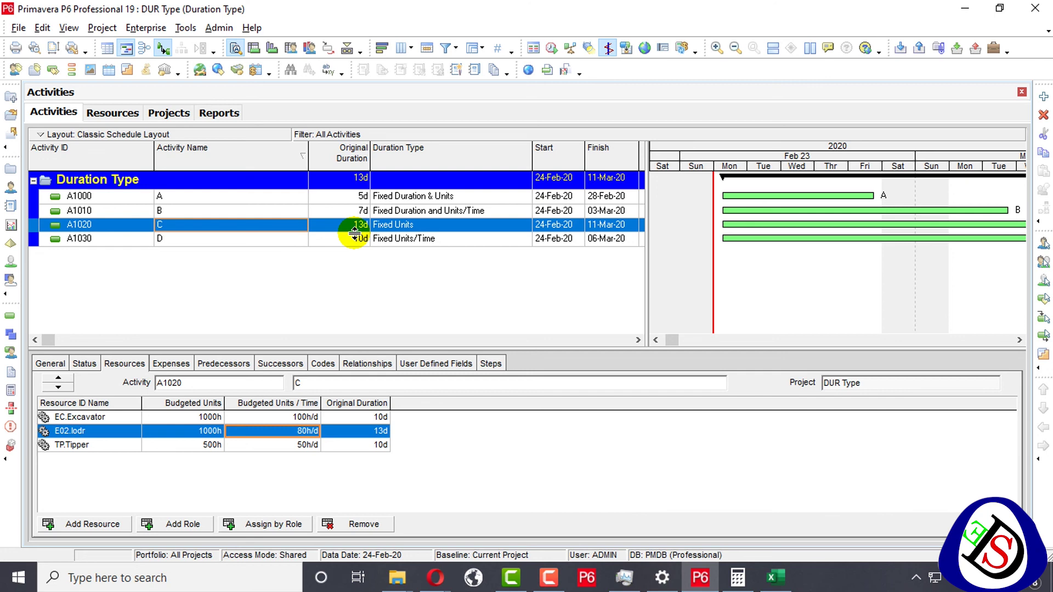
- Show the available duration type options for activity A, keeping Fixed Duration & Units
{"action": "left_click", "coordinate": [436, 196]}
{"action": "left_click", "coordinate": [447, 198]}
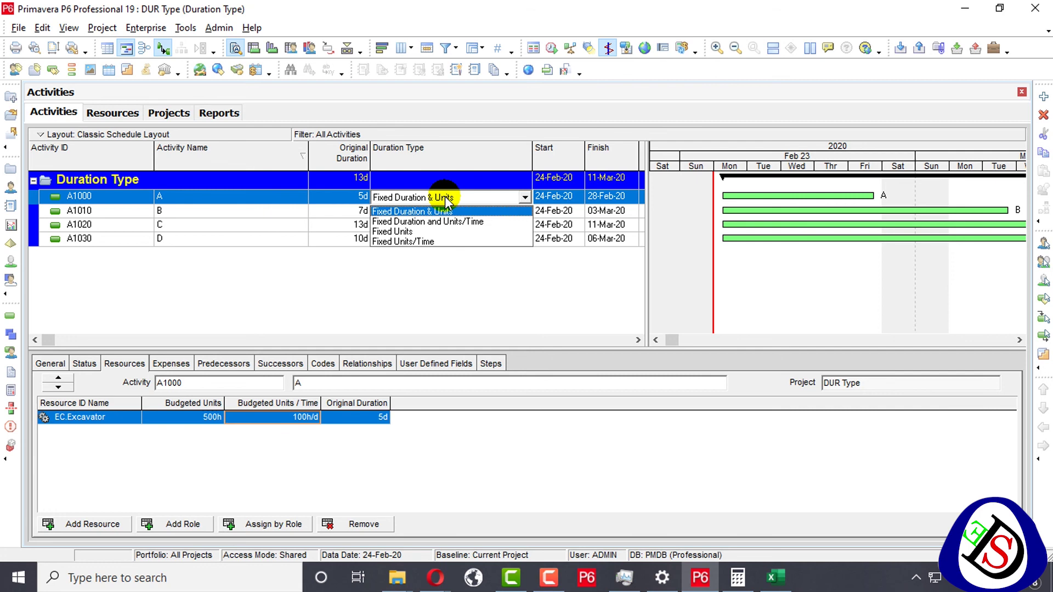
{"action": "left_click", "coordinate": [490, 416]}
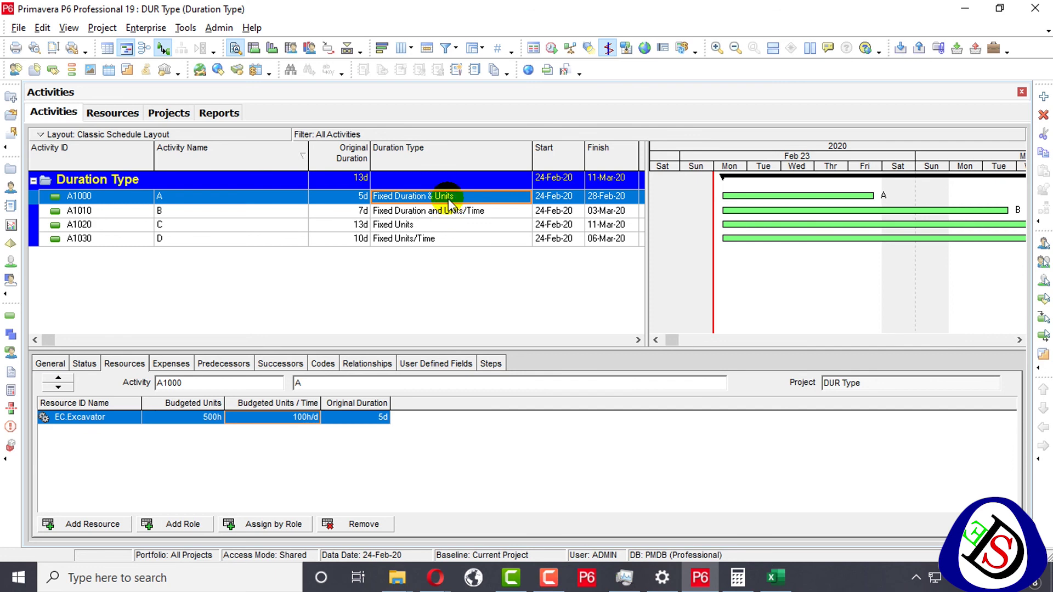